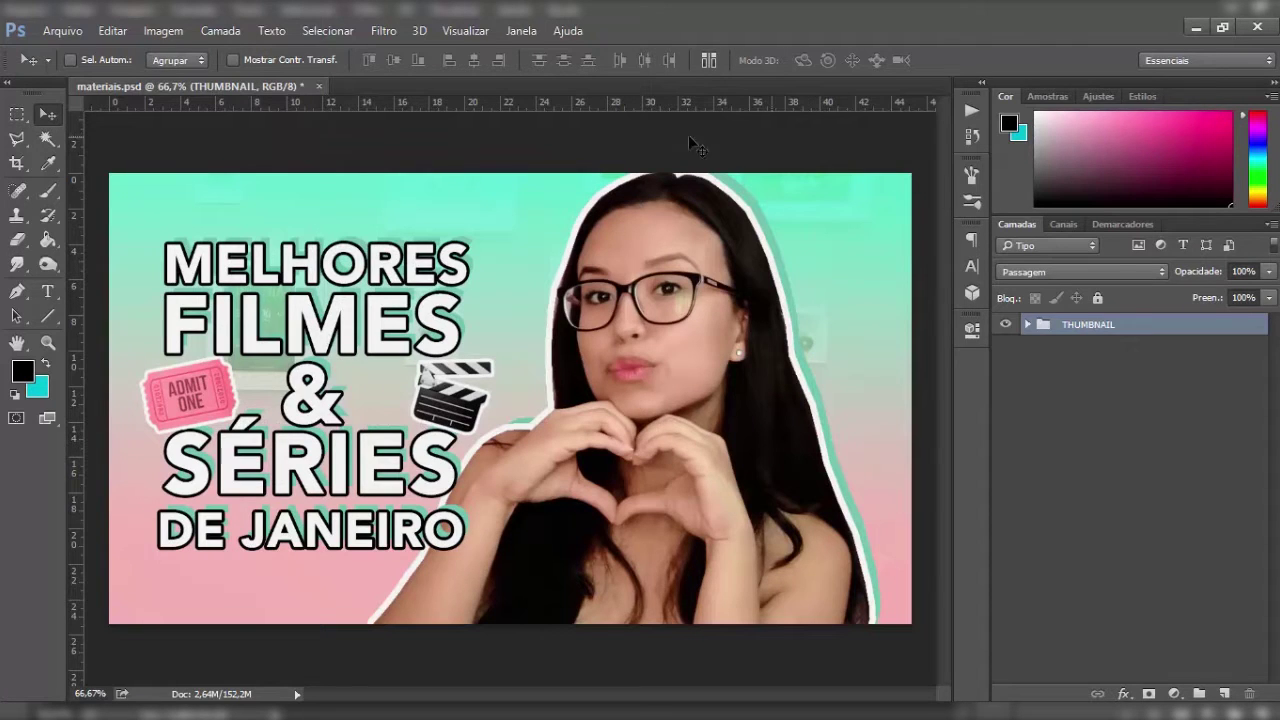
# - Create a new 1280×720 px document
pyautogui.click(62, 30)
pyautogui.click(87, 53)
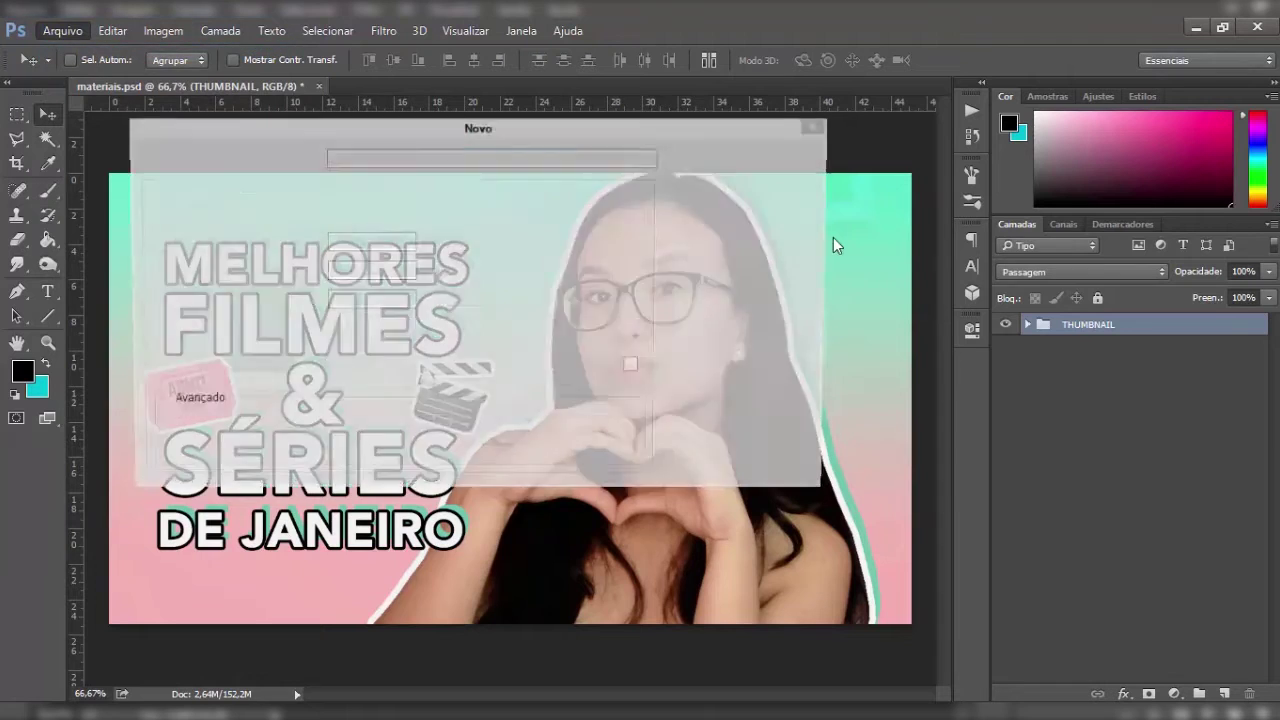
pyautogui.write('1280')
pyautogui.press('Tab')
pyautogui.write('720')
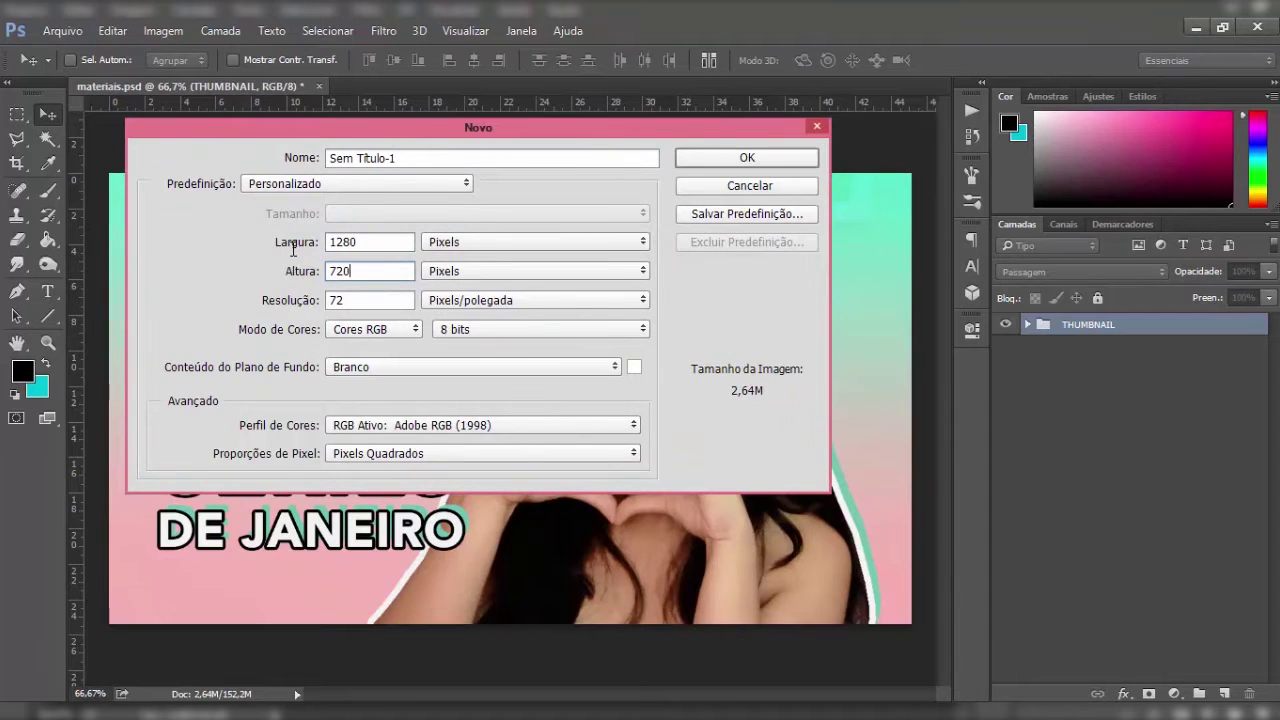
pyautogui.press('Return')
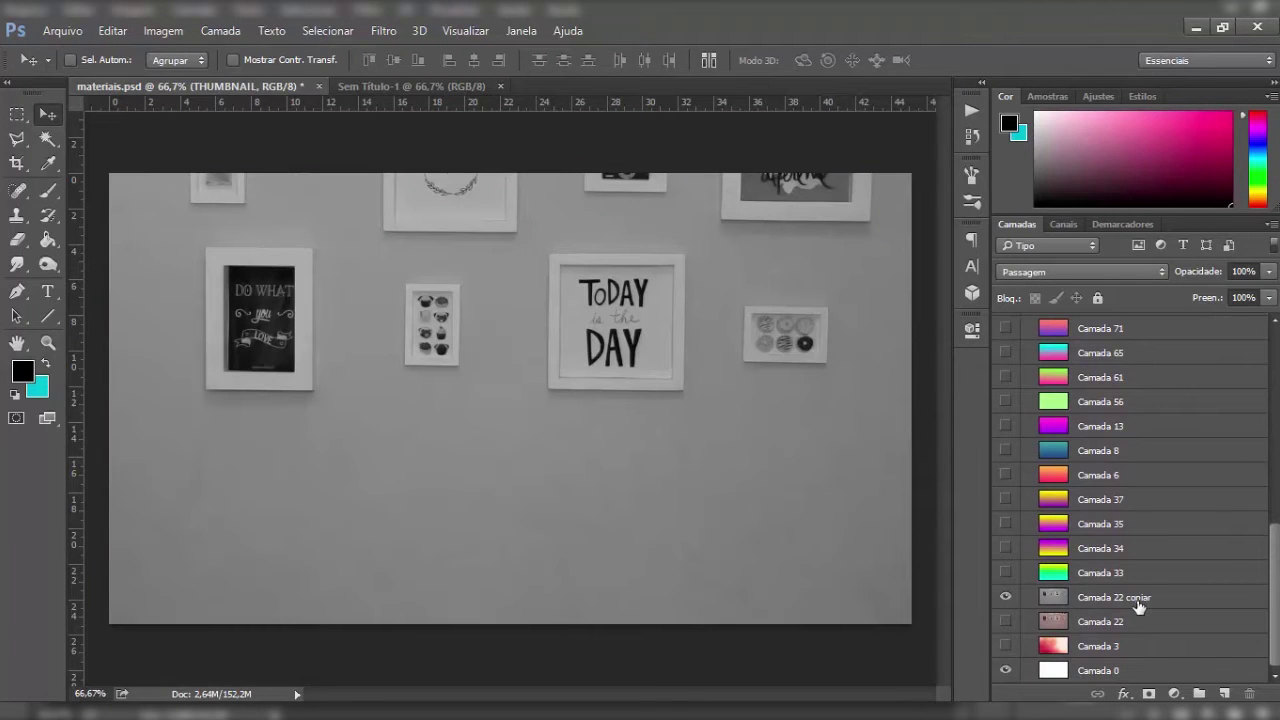
# - Drag the Camada 22 copiar wall photo into the new document and add an empty layer above it
pyautogui.click(1139, 604)
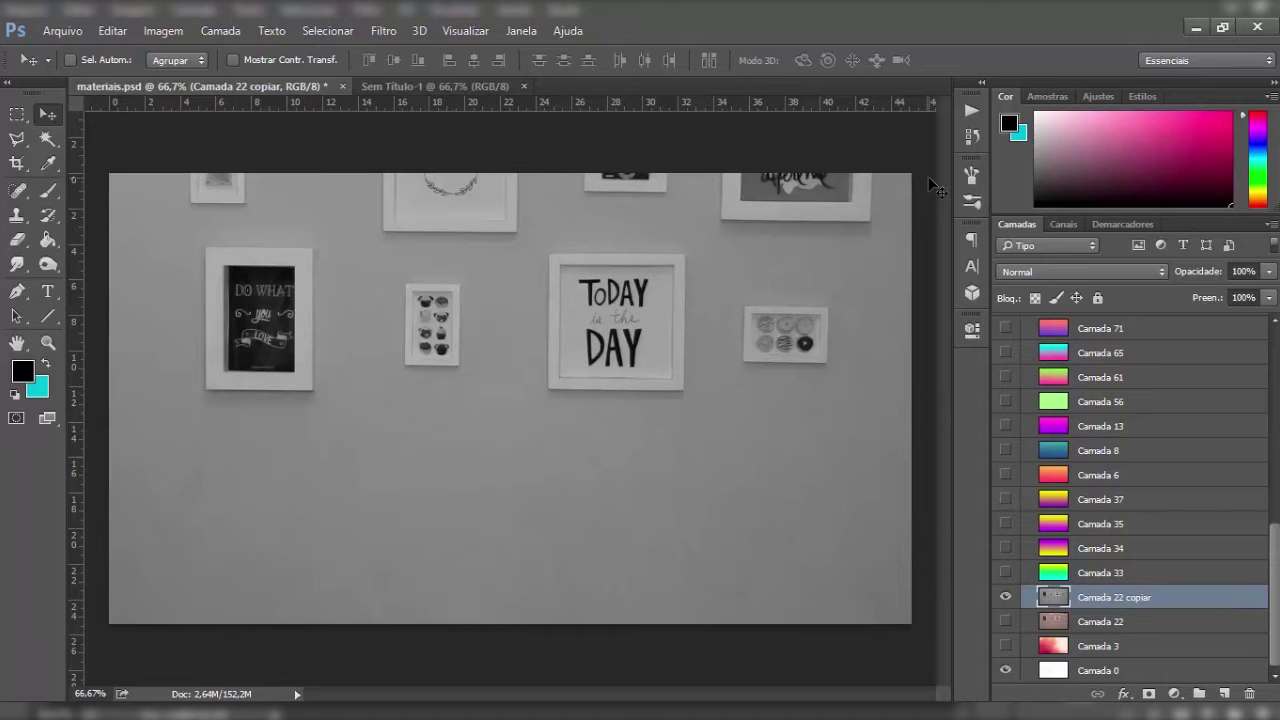
pyautogui.moveTo(937, 188)
pyautogui.mouseDown()
pyautogui.moveTo(477, 90)
pyautogui.moveTo(477, 262)
pyautogui.mouseUp()
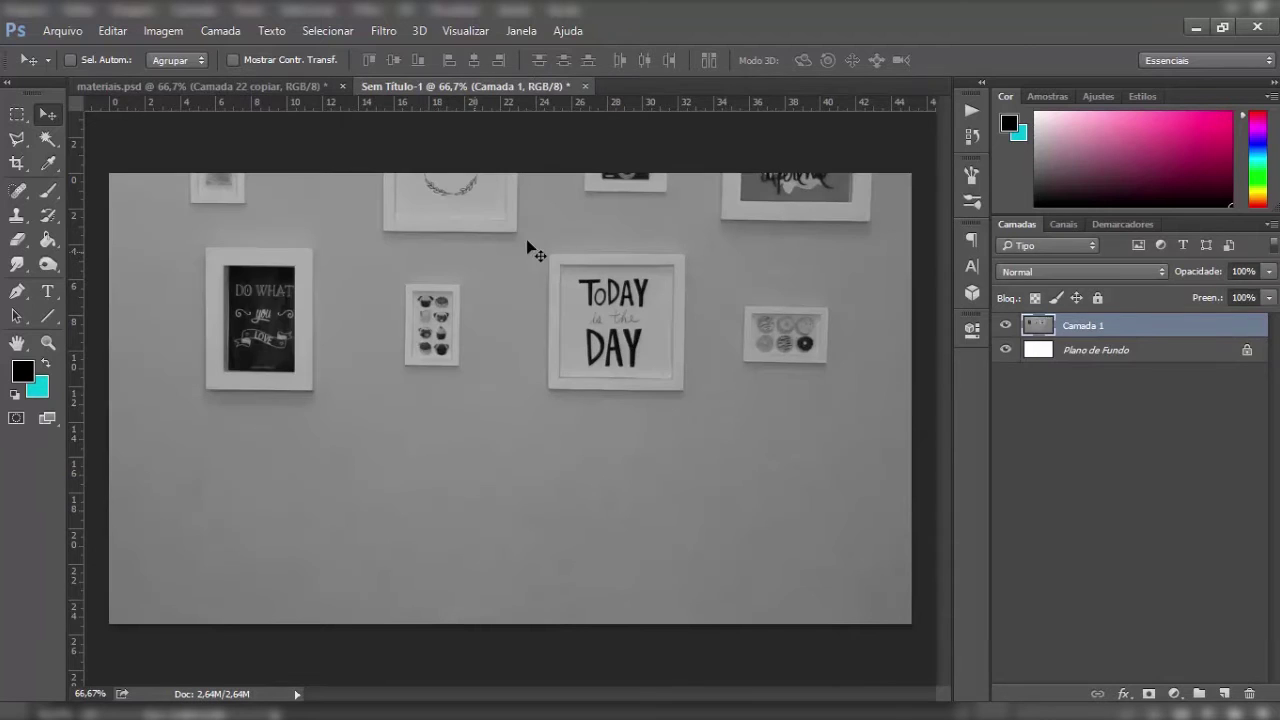
pyautogui.hotkey('ctrl', 'shift', 'alt', 'n')
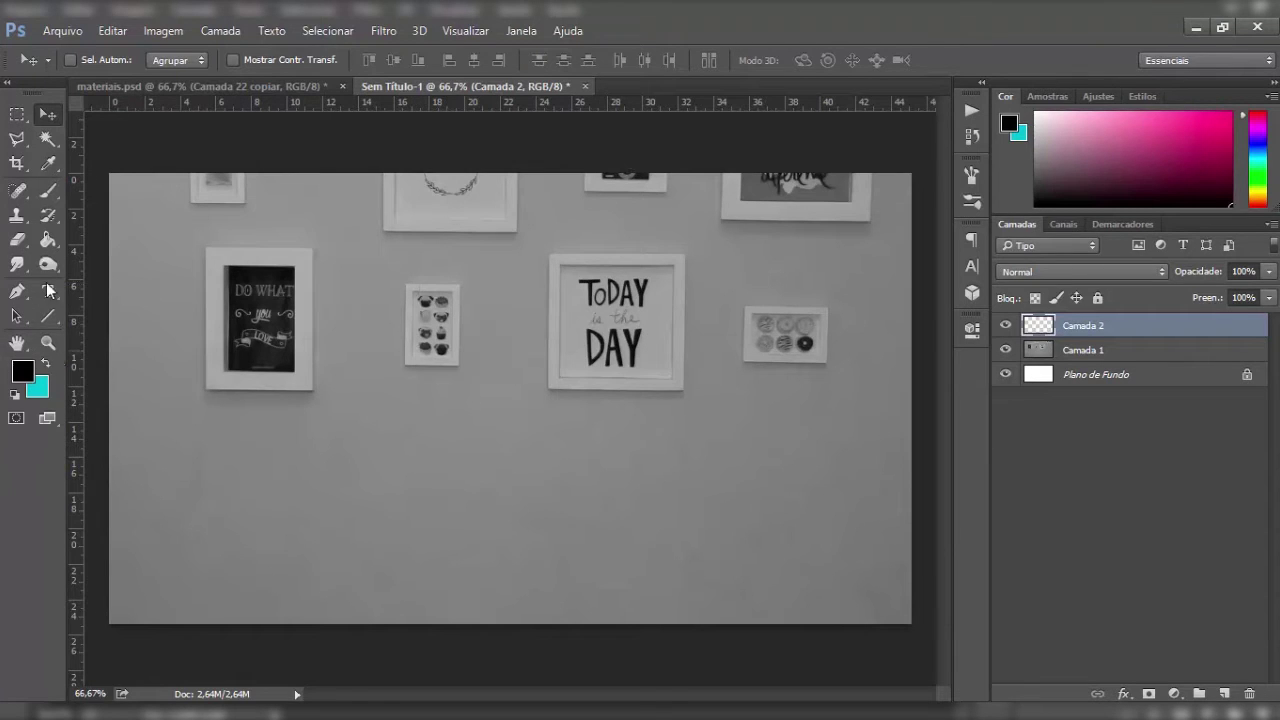
# - Choose the Gradient tool and bring up the Gradient Editor
pyautogui.click(48, 320)
pyautogui.rightClick(48, 322)
pyautogui.rightClick(57, 244)
pyautogui.click(84, 255)
pyautogui.click(95, 62)
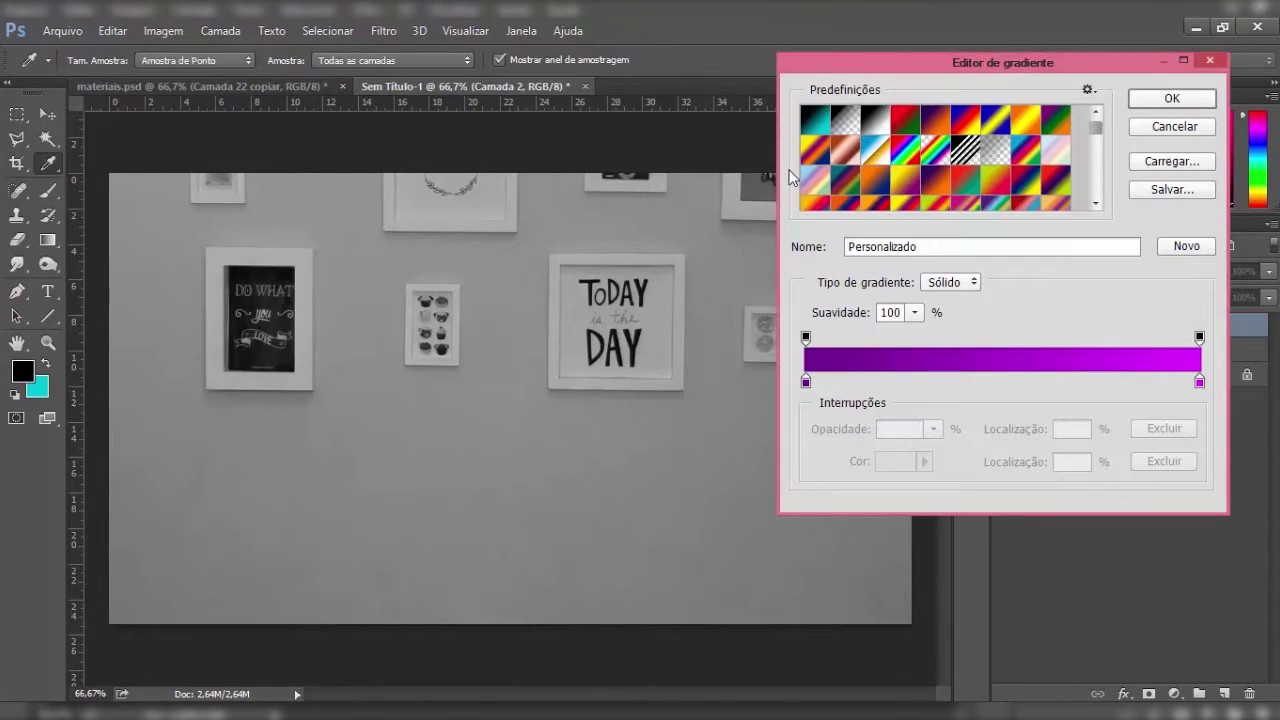
pyautogui.moveTo(1096, 130); pyautogui.dragTo(1098, 204)
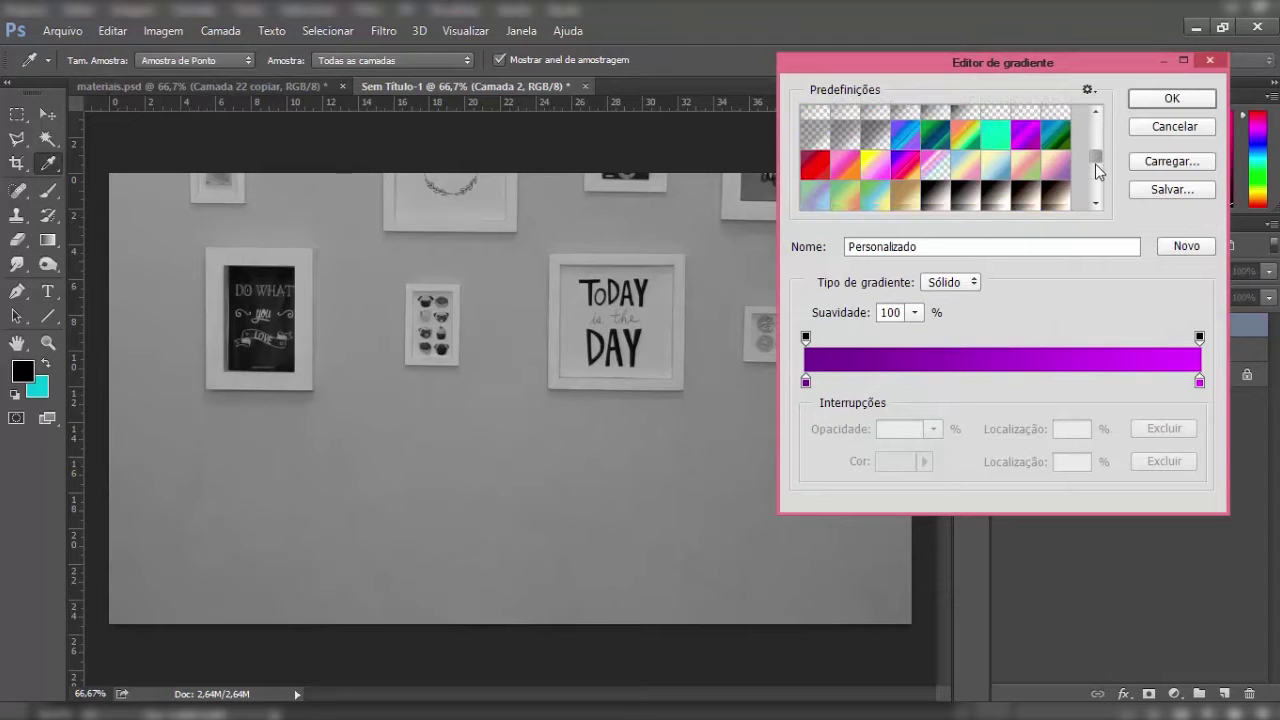
pyautogui.scroll(1, 889, 191)
# - Set the gradient stops to dark crimson on the left and pink on the right
pyautogui.click(806, 381)
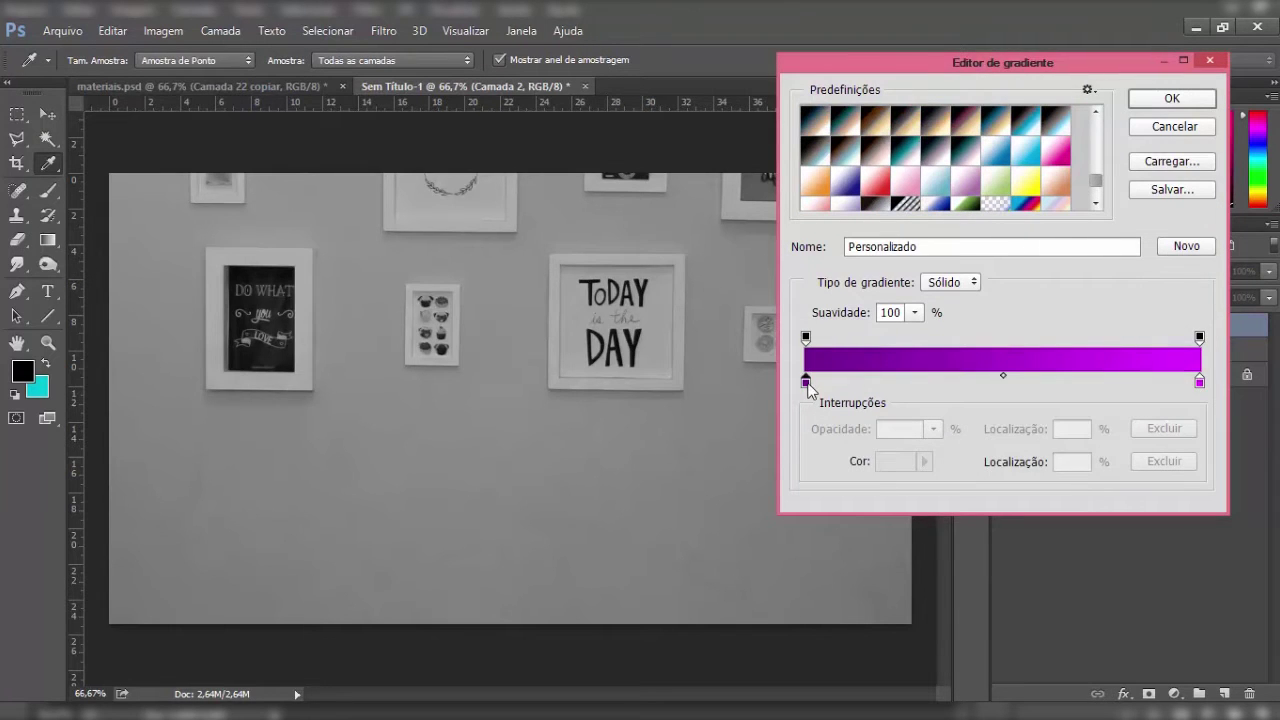
pyautogui.click(896, 461)
pyautogui.moveTo(397, 168); pyautogui.dragTo(397, 157)
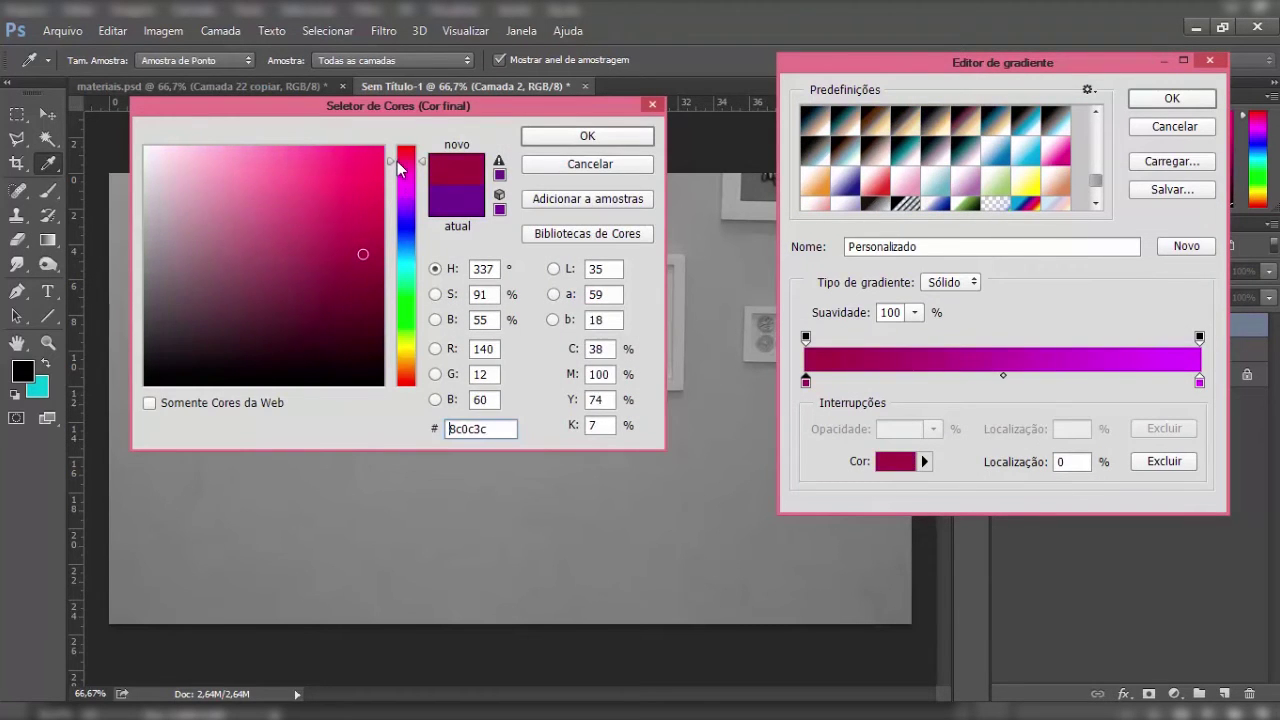
pyautogui.click(587, 135)
pyautogui.click(1200, 381)
pyautogui.click(896, 461)
pyautogui.click(405, 147)
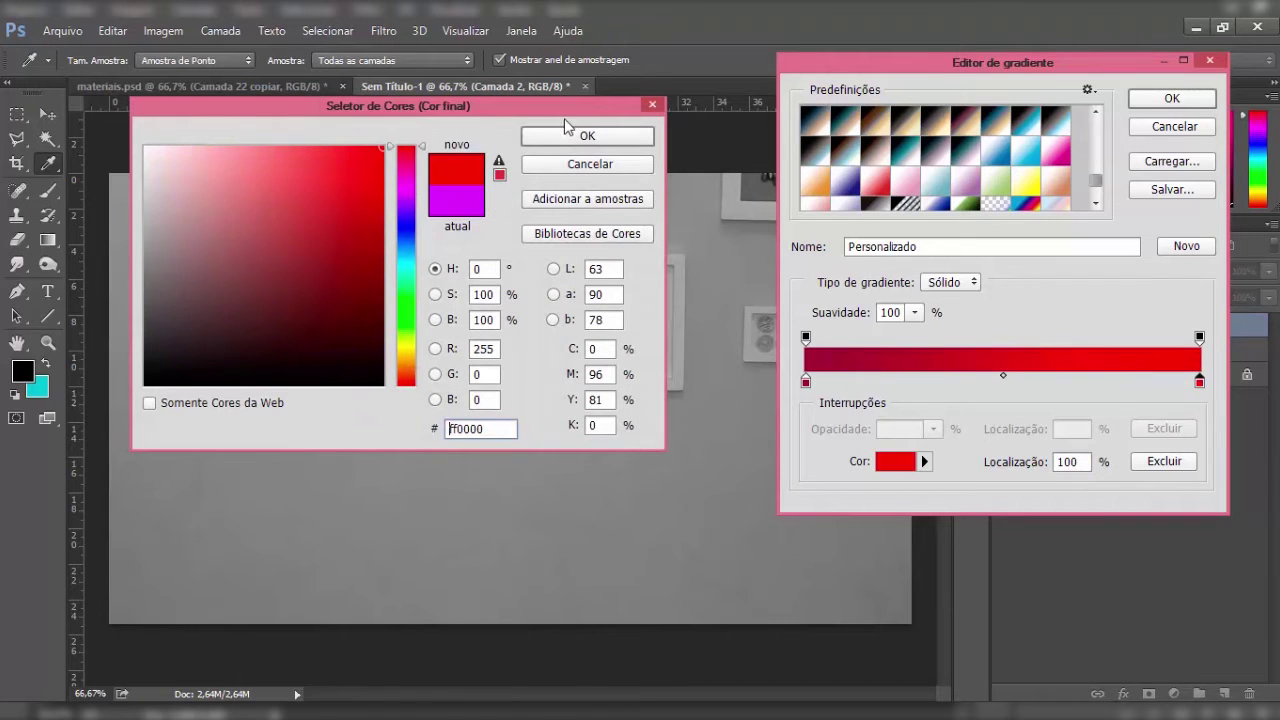
pyautogui.click(275, 177)
pyautogui.click(290, 177)
pyautogui.press('Return')
pyautogui.press('Return')
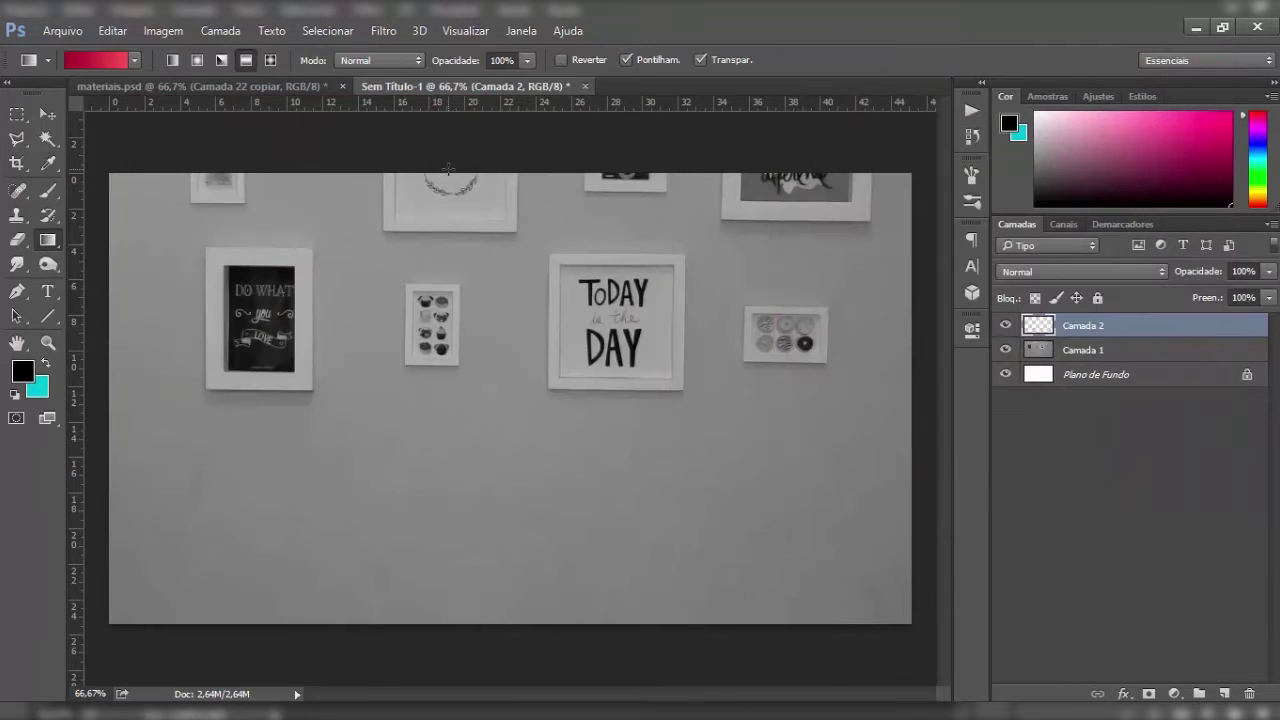
# - Fill the layer with a top-to-bottom crimson-to-pink gradient, undoing a flipped attempt
pyautogui.moveTo(448, 176)
pyautogui.mouseDown()
pyautogui.moveTo(447, 630)
pyautogui.moveTo(446, 172)
pyautogui.mouseUp()
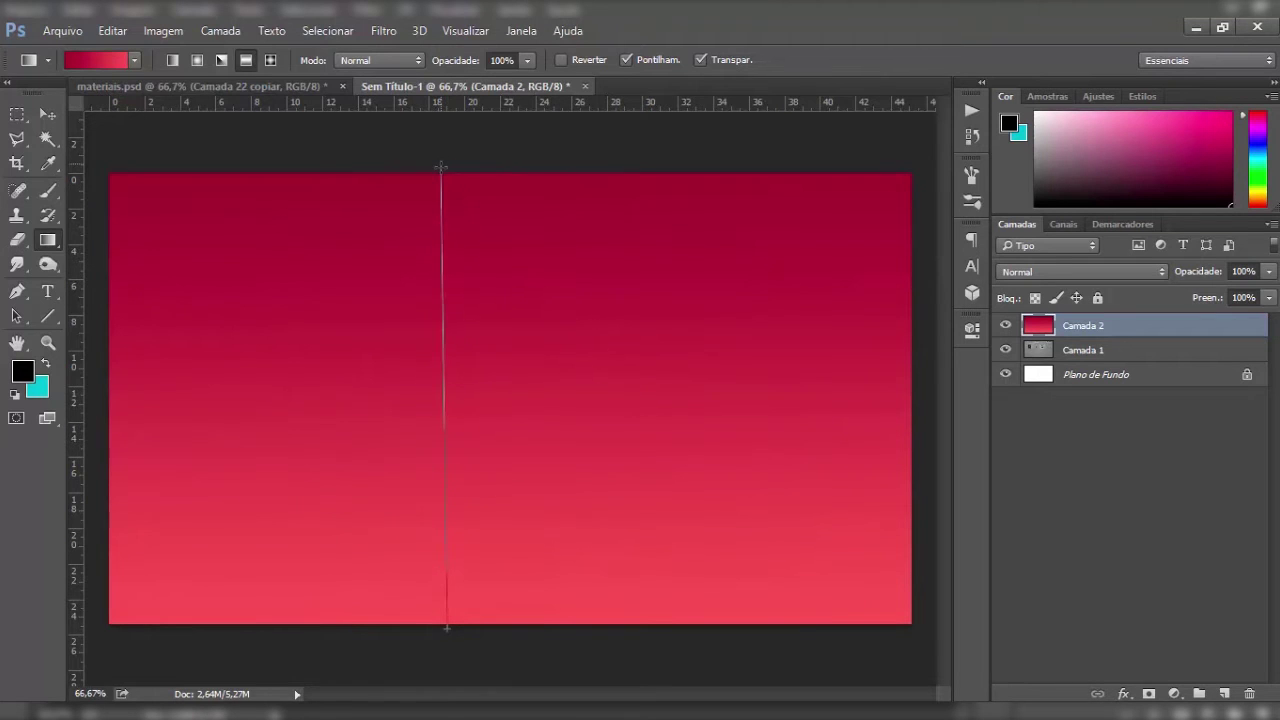
pyautogui.moveTo(446, 172); pyautogui.dragTo(447, 170)
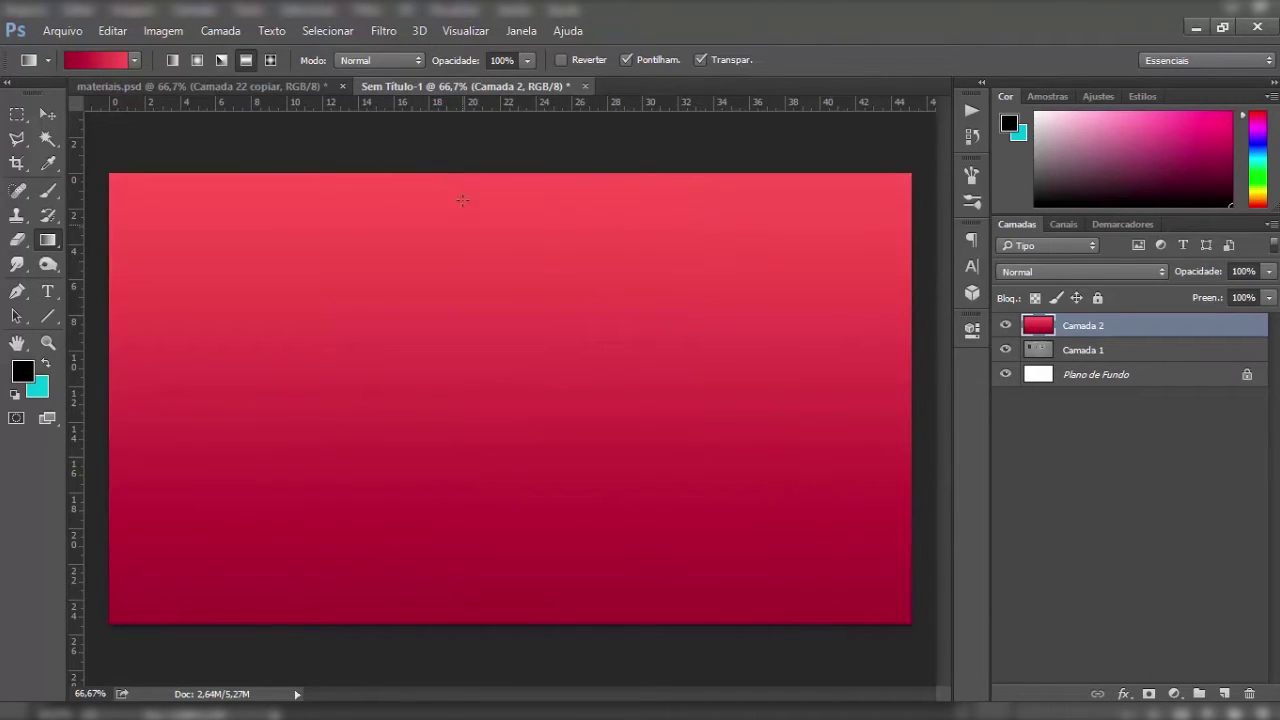
pyautogui.hotkey('ctrl', 'z')
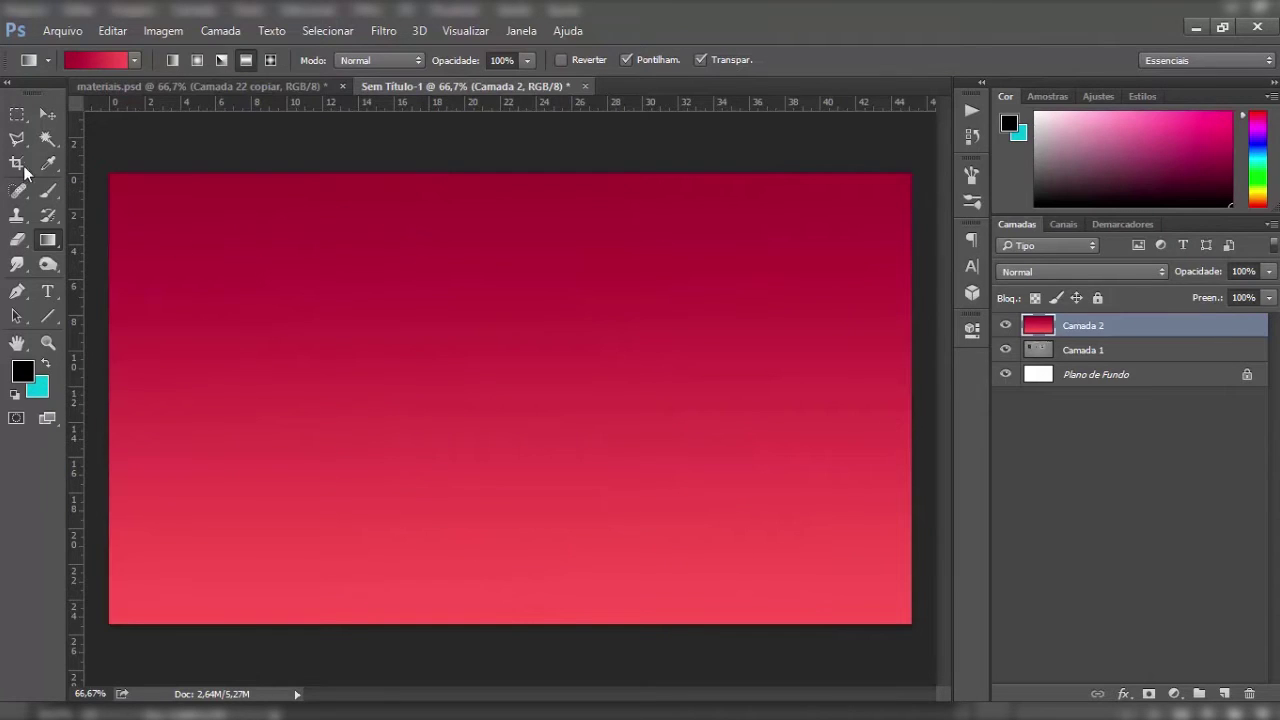
pyautogui.press('v')
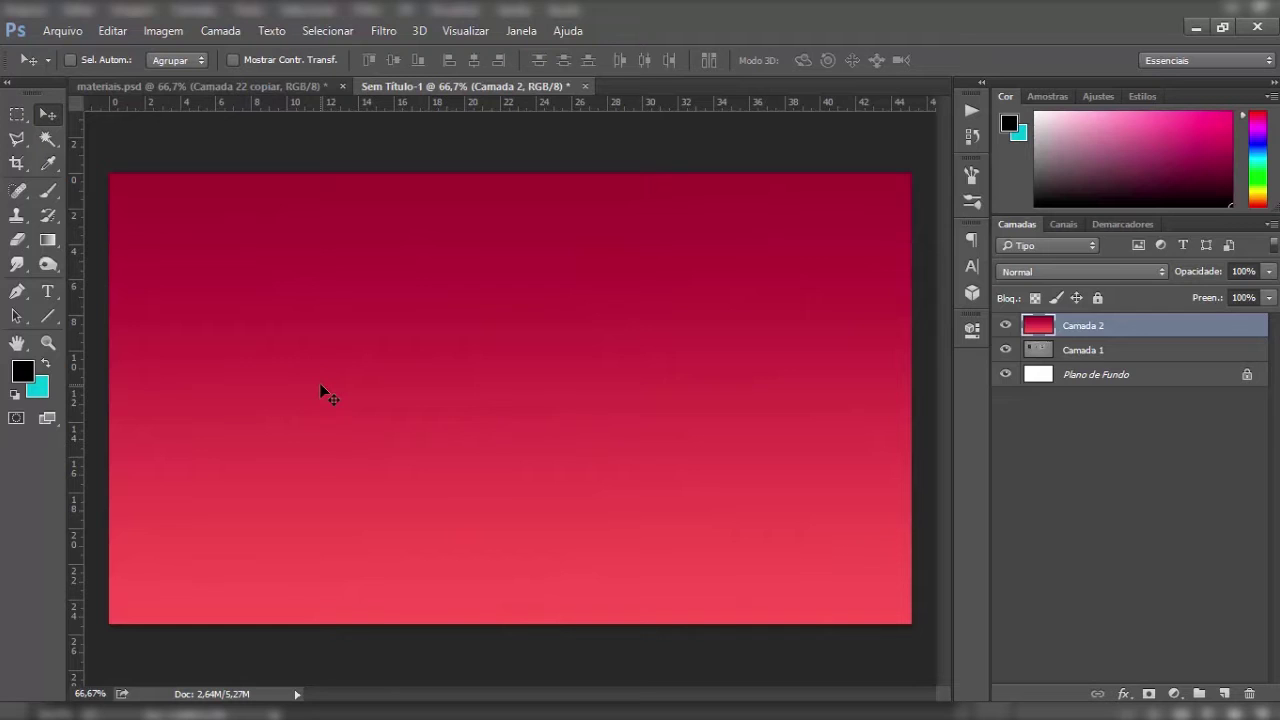
# - Set the gradient layer's blend mode to Luz Direta
pyautogui.click(1080, 271)
pyautogui.click(1030, 479)
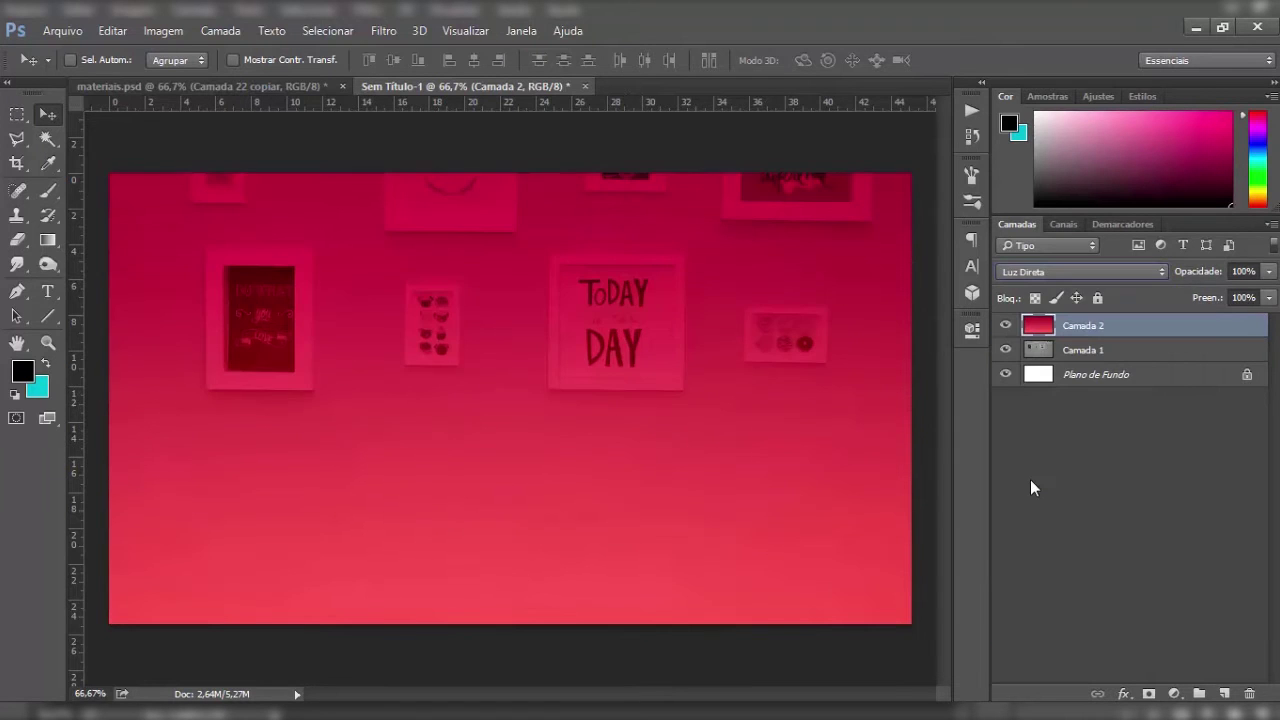
pyautogui.press('Up')
pyautogui.press('Up')
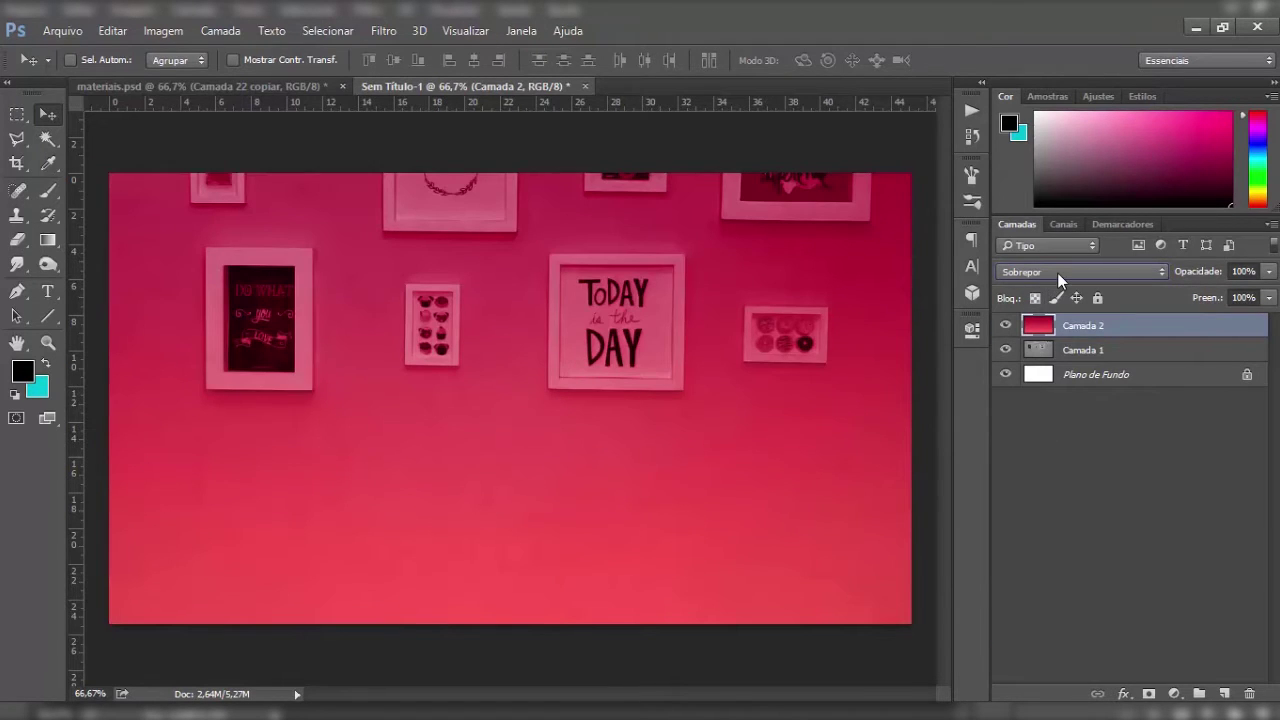
pyautogui.click(1057, 272)
pyautogui.click(1035, 481)
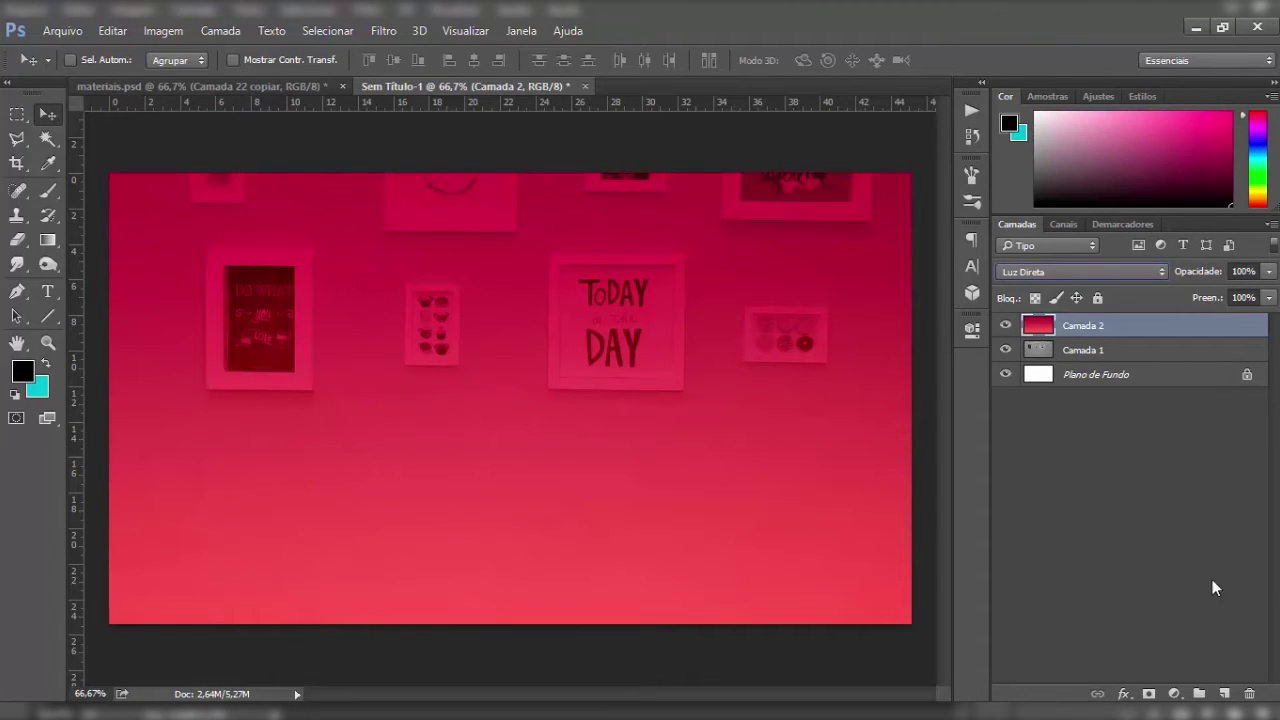
# - Add a new layer and fill it with white (ffffff) using the Paint Bucket
pyautogui.click(1224, 694)
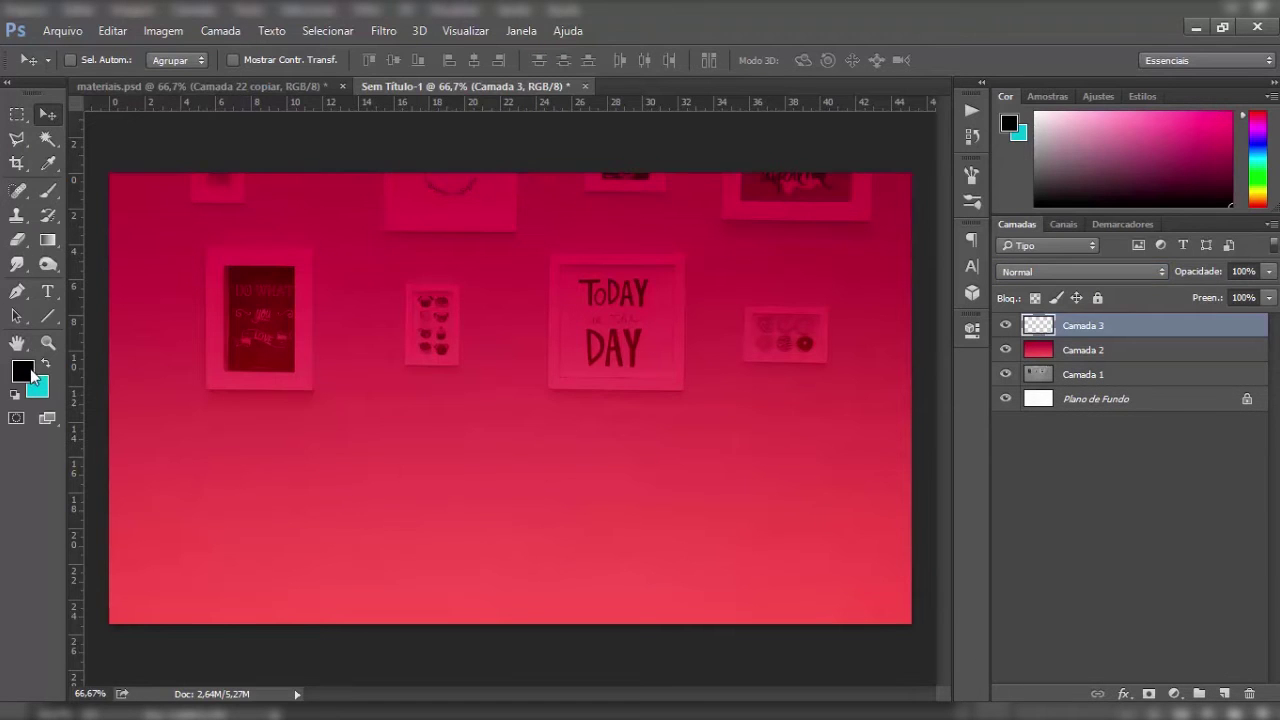
pyautogui.click(24, 372)
pyautogui.write('ffffff')
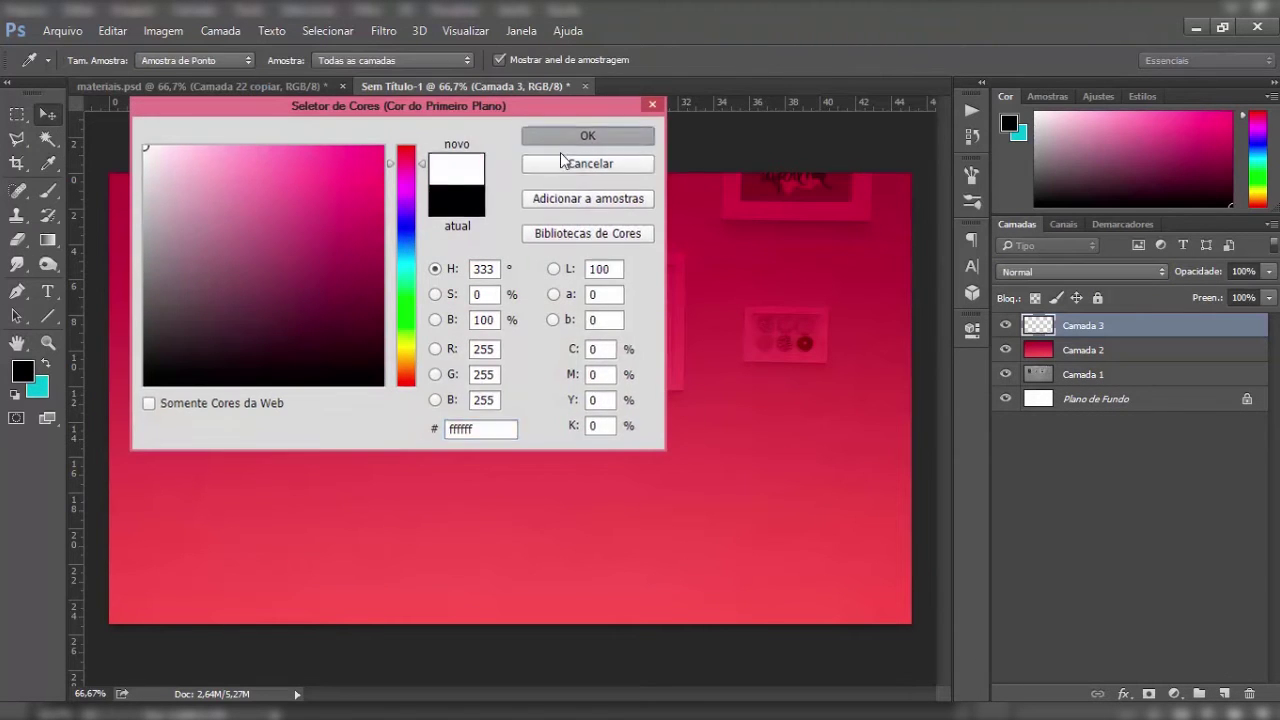
pyautogui.click(587, 136)
pyautogui.press('g')
pyautogui.hotkey('shift', 'g')
pyautogui.click(524, 256)
# - Lower the white layer's opacity to 5%, toggling its visibility to compare
pyautogui.click(1268, 271)
pyautogui.moveTo(1211, 300); pyautogui.dragTo(1183, 295)
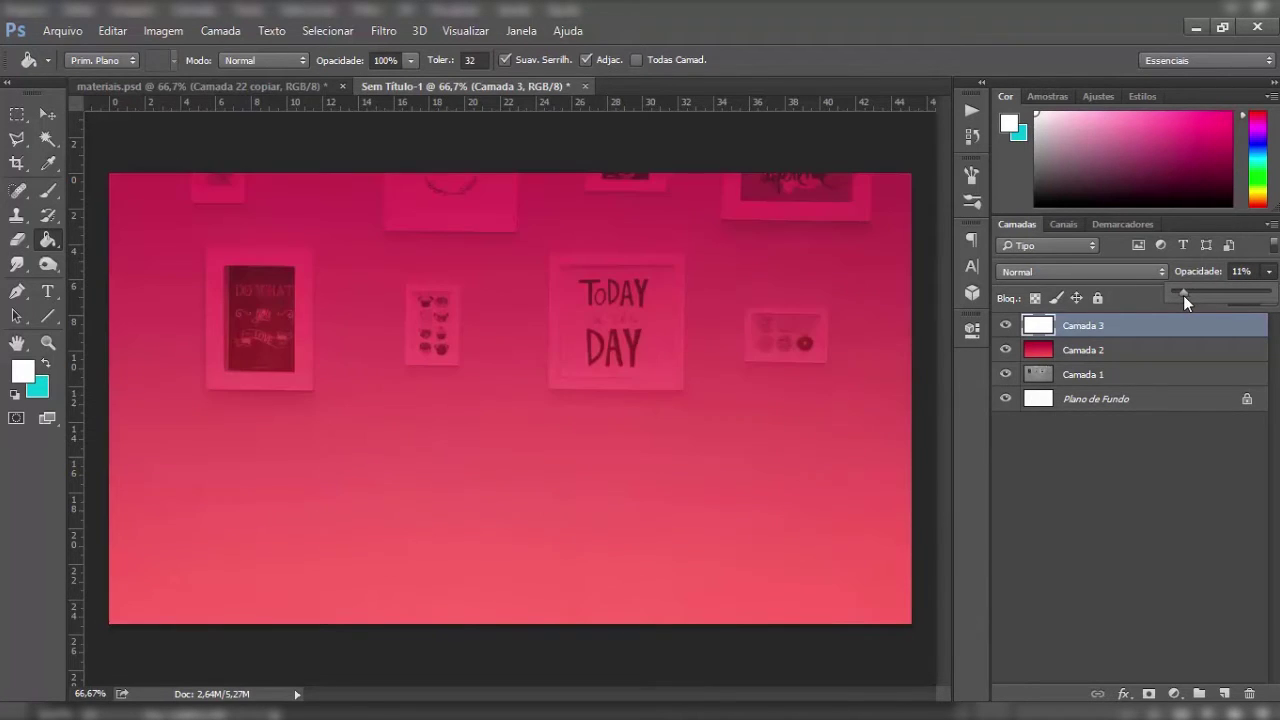
pyautogui.click(1005, 325)
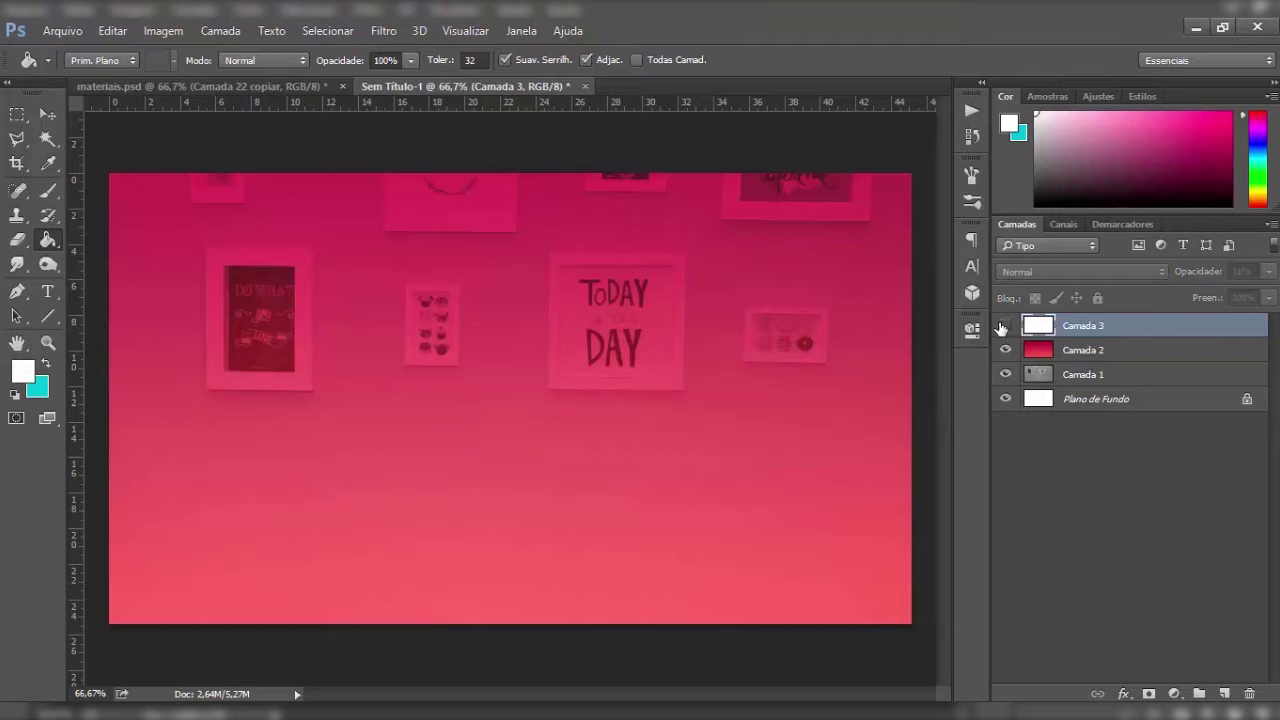
pyautogui.click(1005, 325)
pyautogui.click(1268, 271)
pyautogui.moveTo(1190, 290); pyautogui.dragTo(1185, 291)
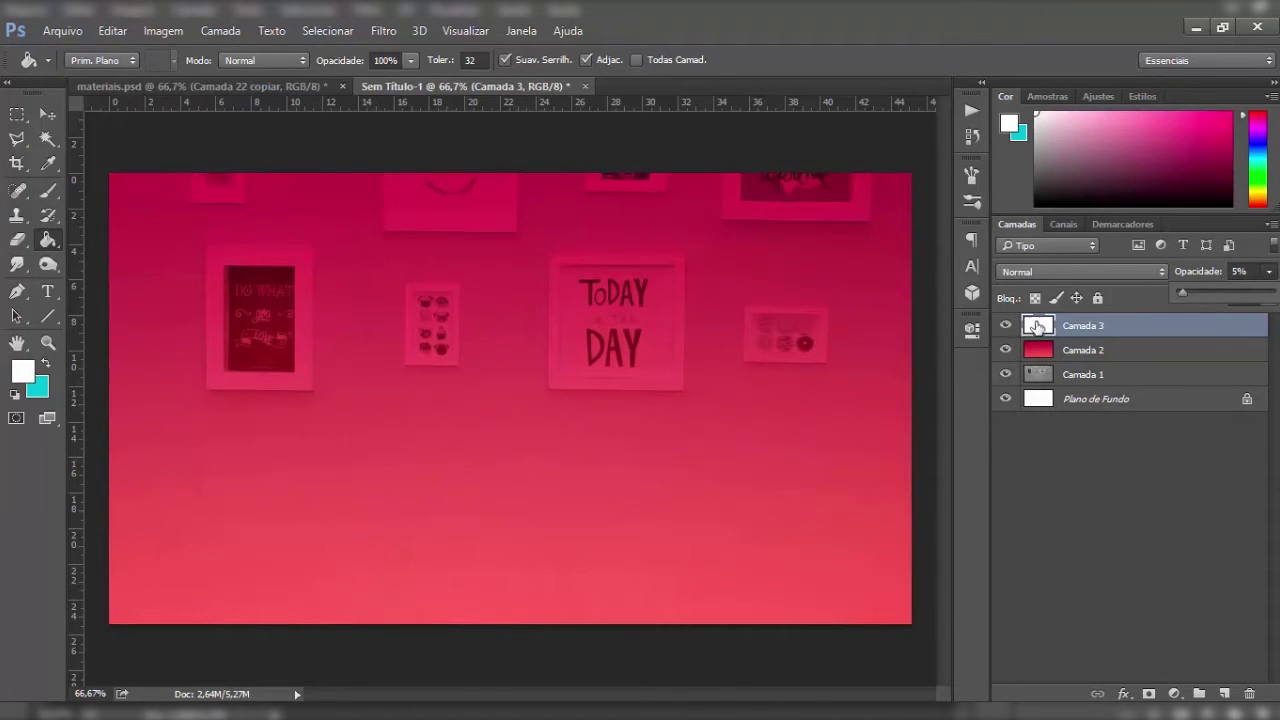
pyautogui.click(1006, 326)
pyautogui.click(1005, 325)
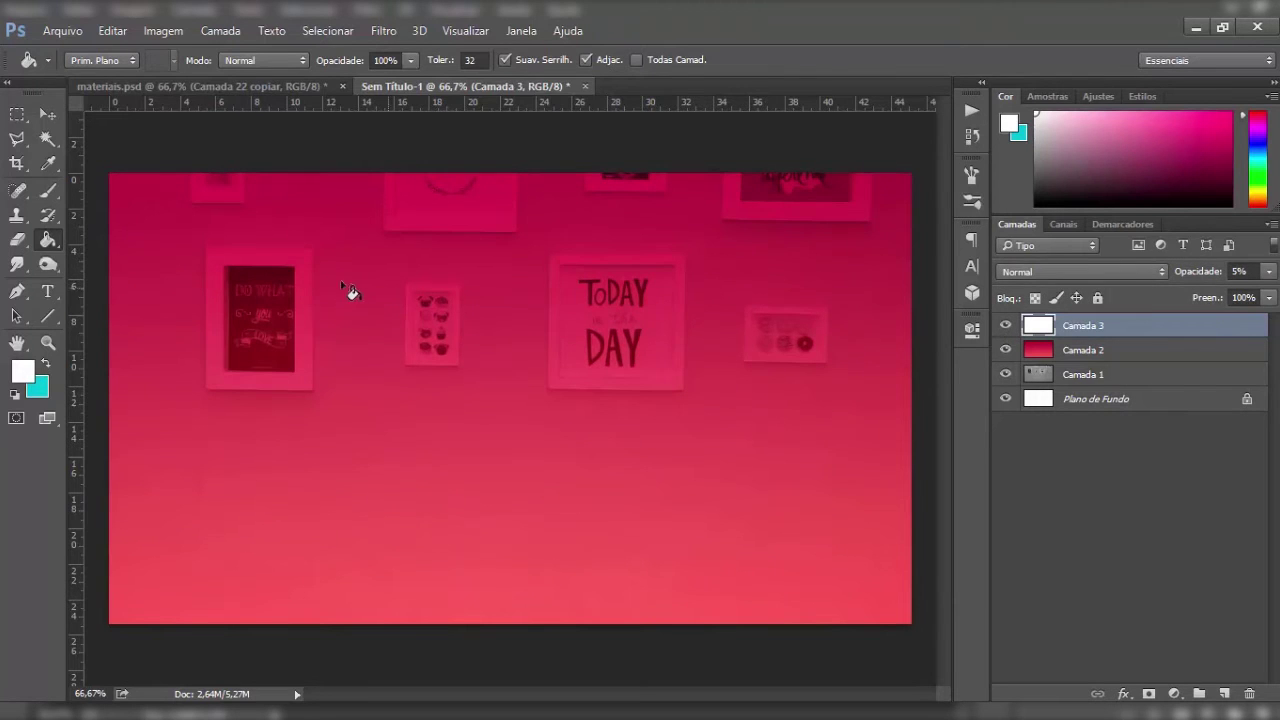
# - Paste the portrait photo into the document as a new layer
pyautogui.press('v')
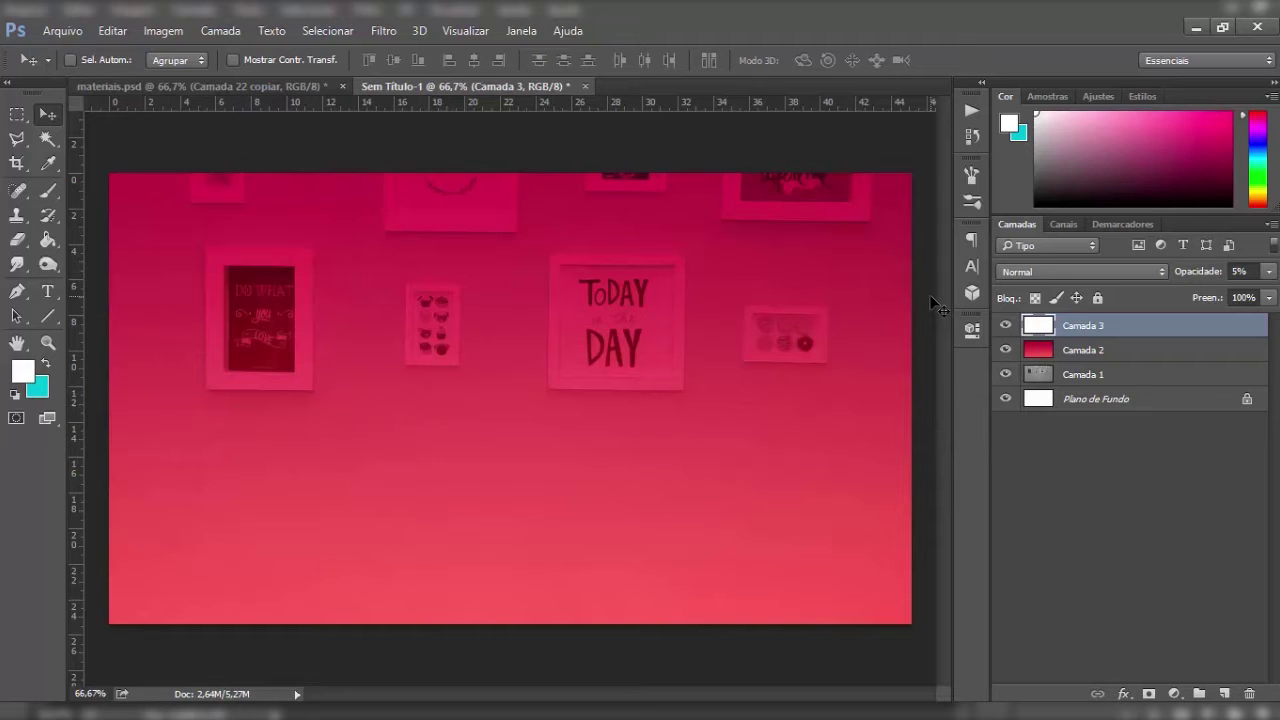
pyautogui.moveTo(922, 294); pyautogui.dragTo(279, 89)
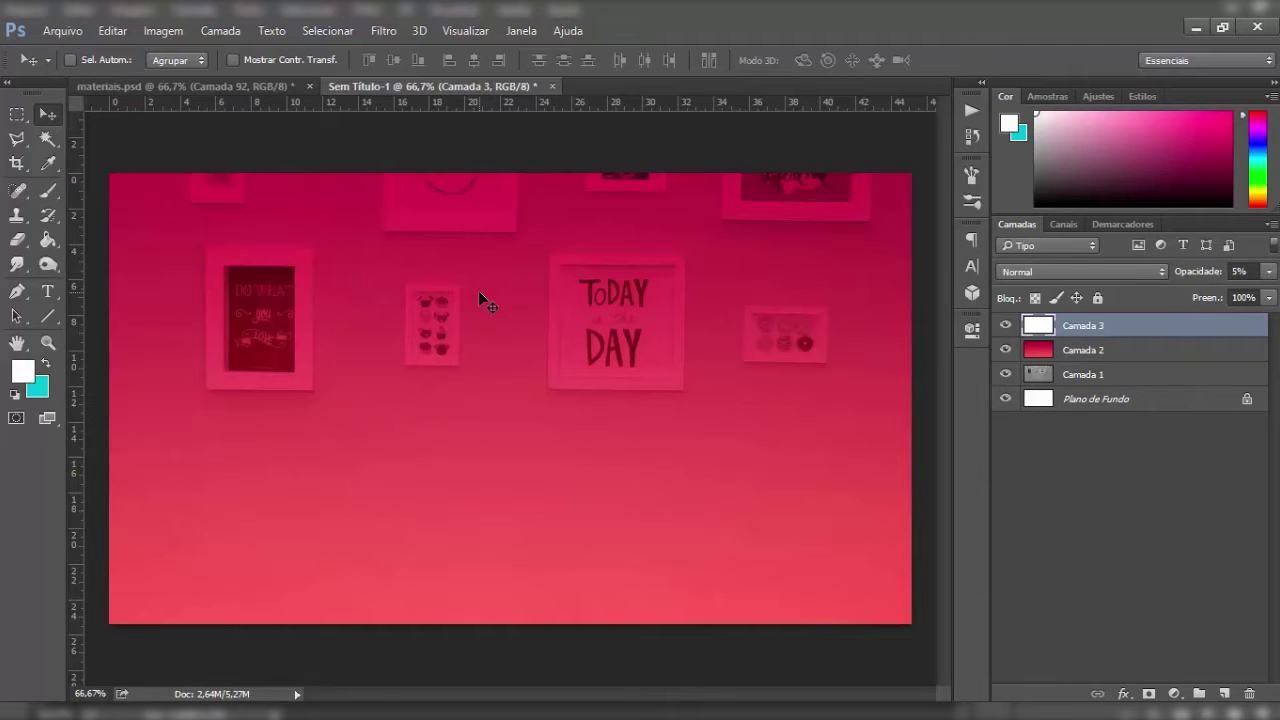
pyautogui.hotkey('ctrl', 'v')
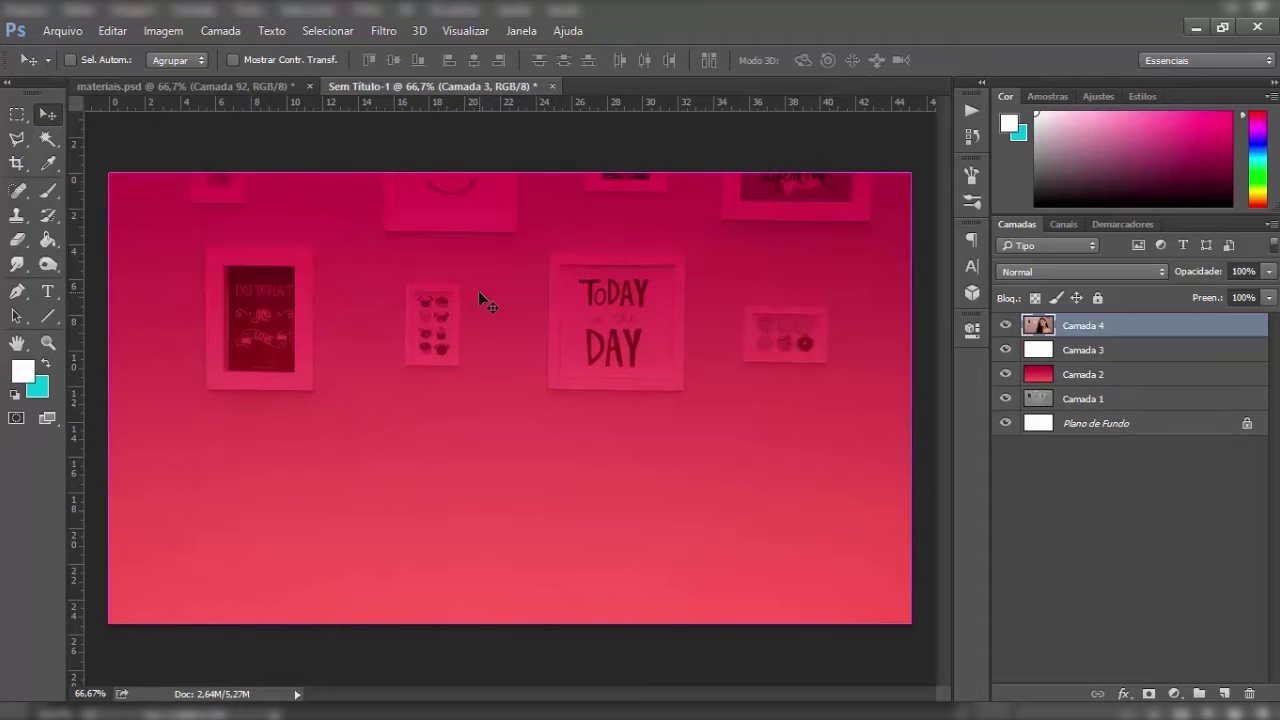
# - Trace a lasso outline along the woman's hair up to the top of her head
pyautogui.press('l')
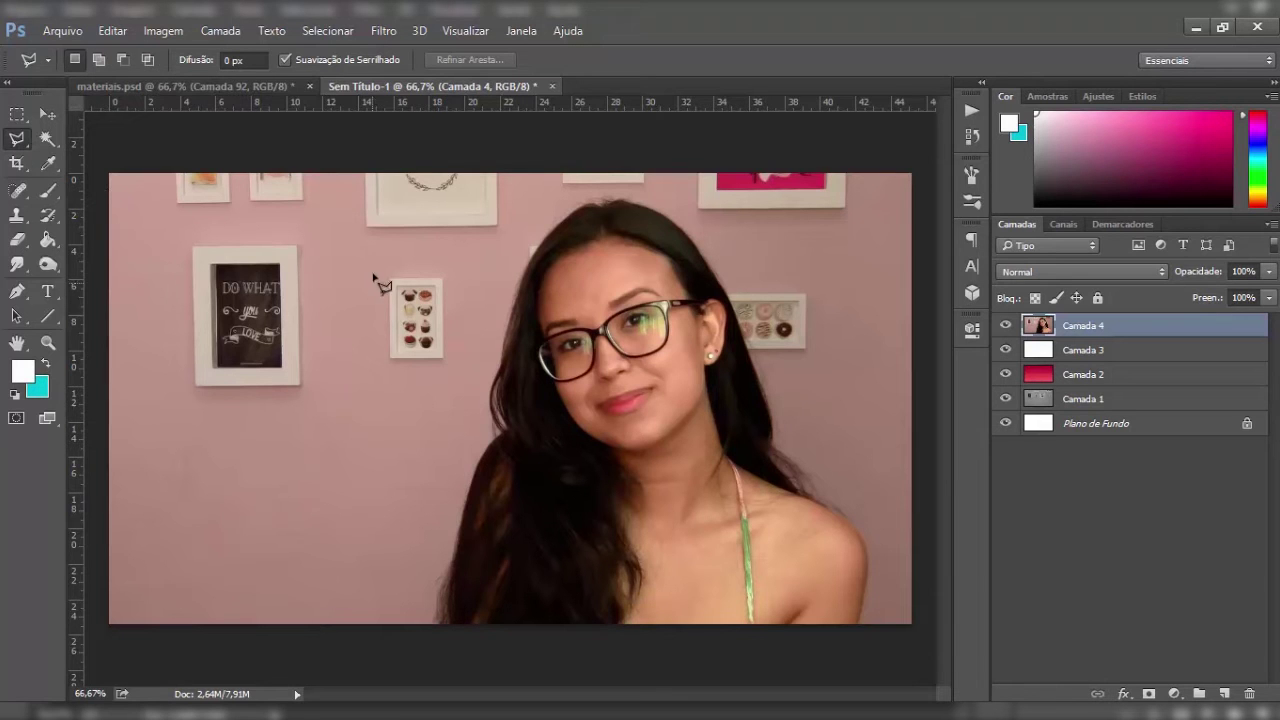
pyautogui.hotkey('ctrl', '+')
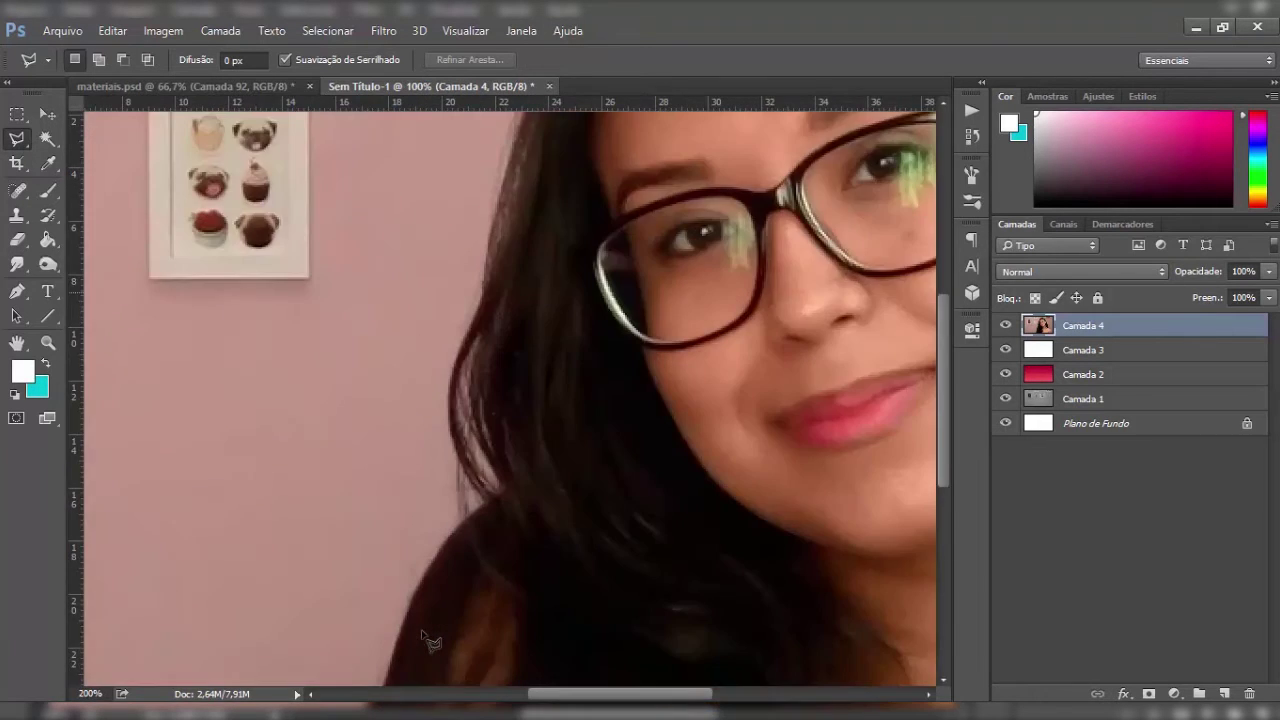
pyautogui.click(325, 655)
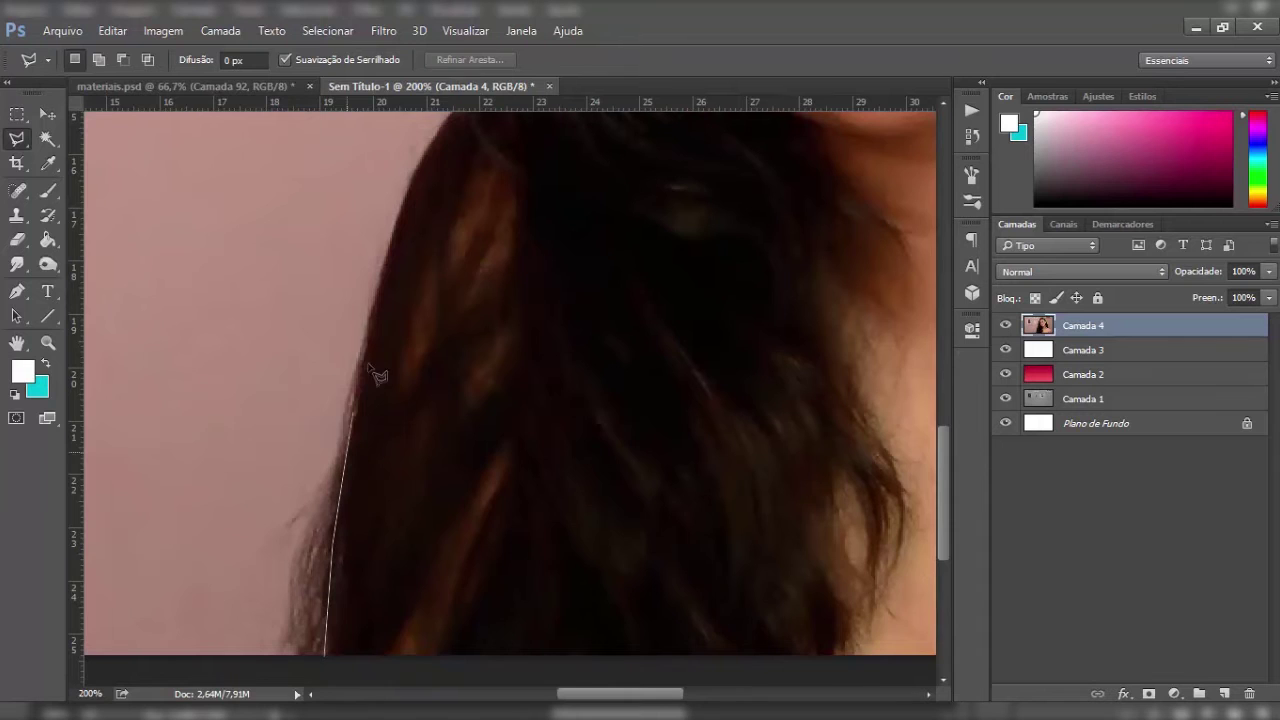
pyautogui.scroll(3, 390, 360)
pyautogui.click(440, 300)
pyautogui.click(500, 248)
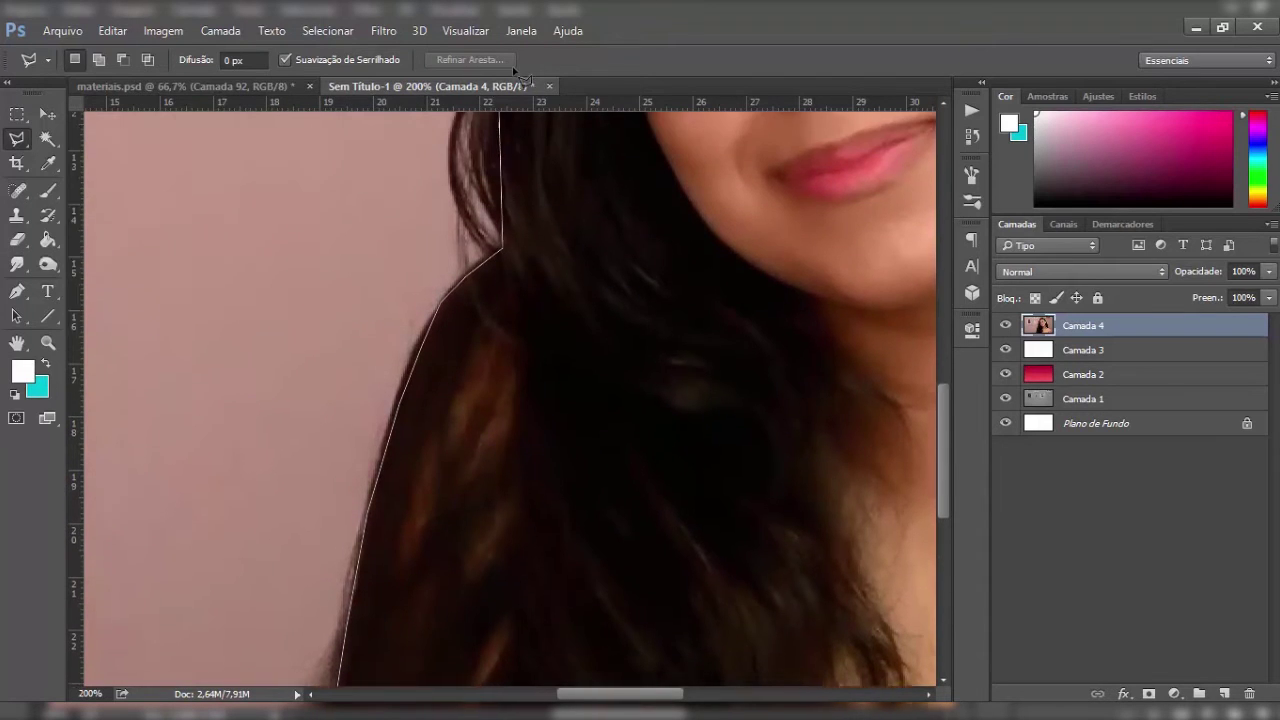
pyautogui.scroll(5, 540, 250)
pyautogui.scroll(5, 570, 300)
pyautogui.click(620, 235)
pyautogui.click(710, 152)
pyautogui.click(790, 146)
pyautogui.click(845, 130)
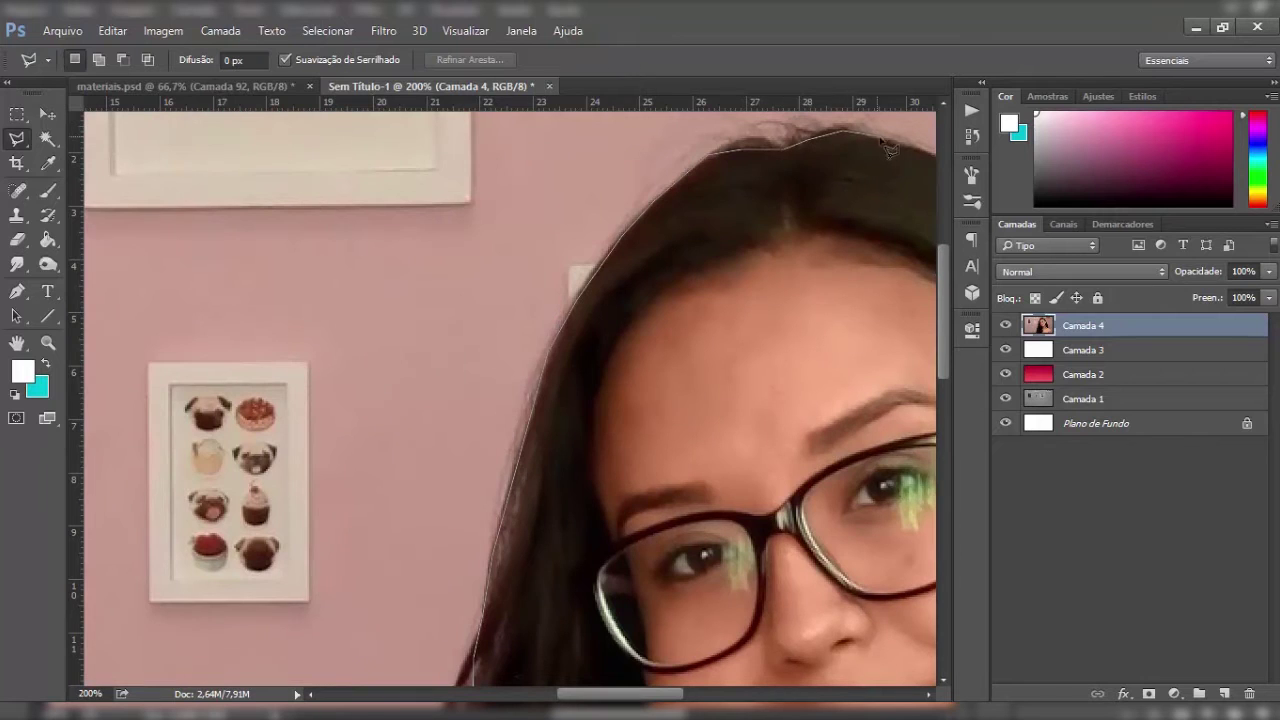
# - Continue the outline down the hair and shoulder and close it around the woman
pyautogui.hscroll(4, 888, 148)
pyautogui.hscroll(5, 482, 162)
pyautogui.moveTo(531, 193); pyautogui.dragTo(757, 505)
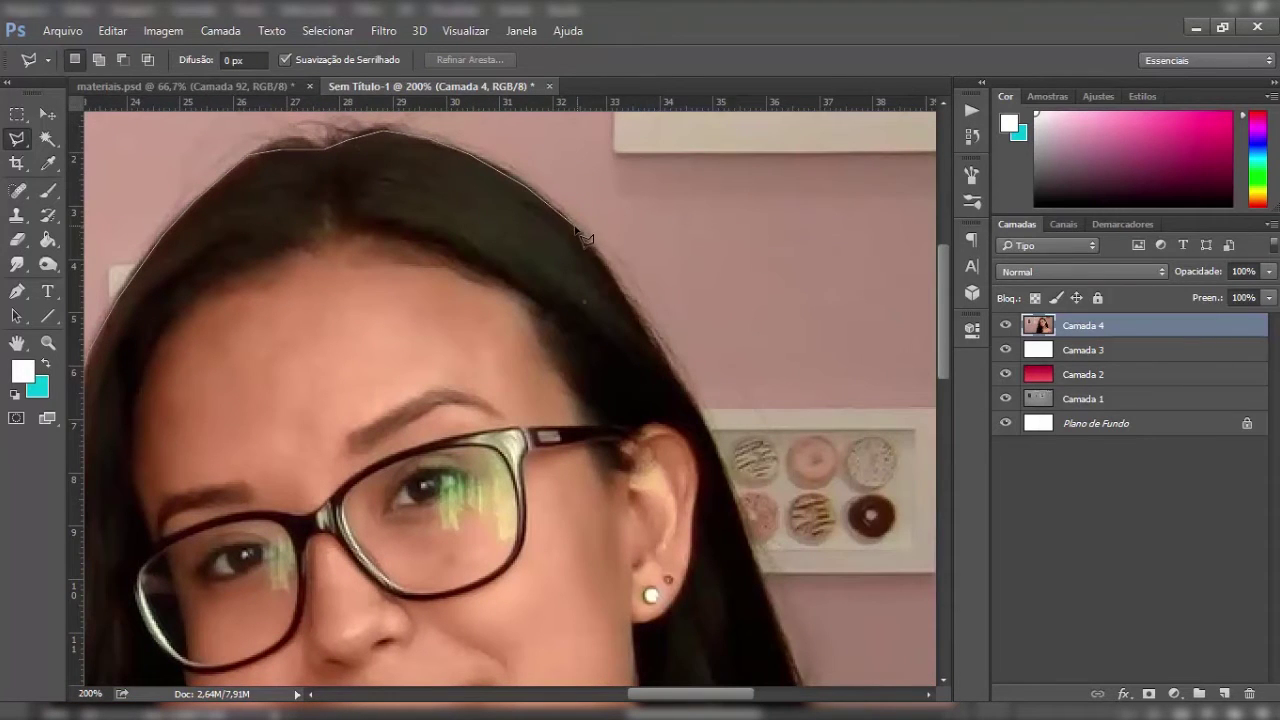
pyautogui.scroll(-3, 757, 505)
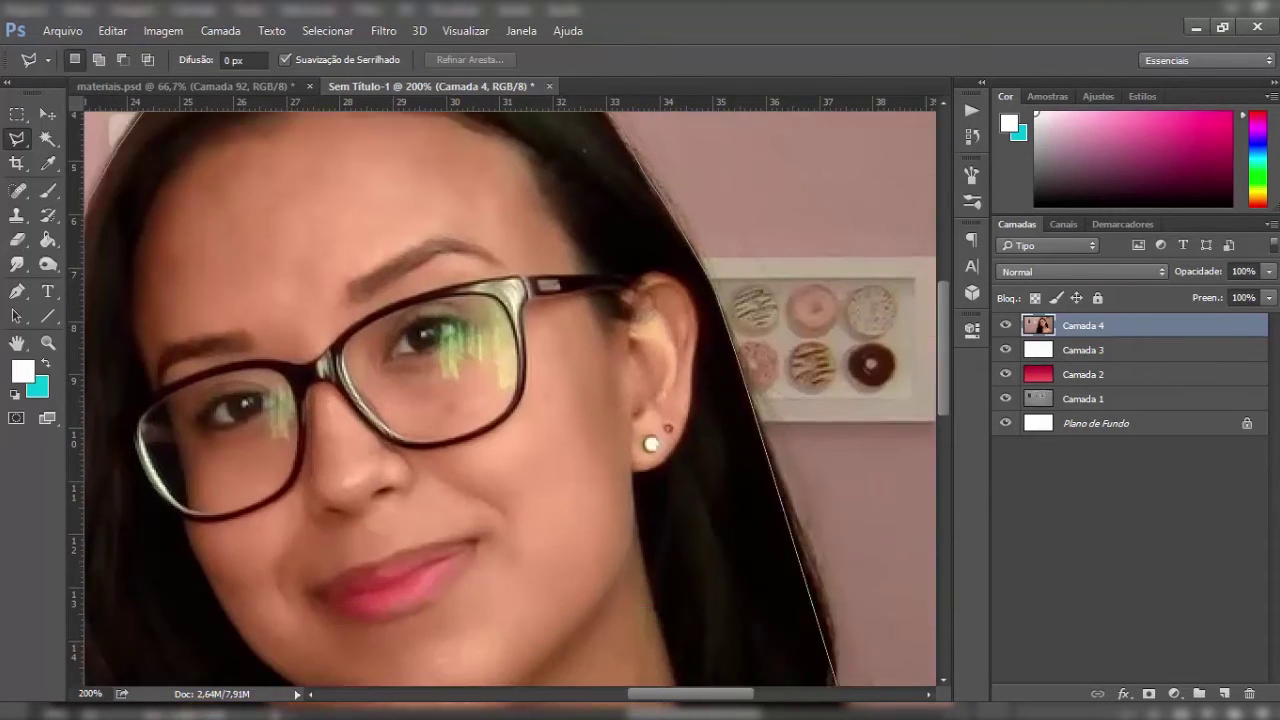
pyautogui.moveTo(757, 505); pyautogui.dragTo(800, 686)
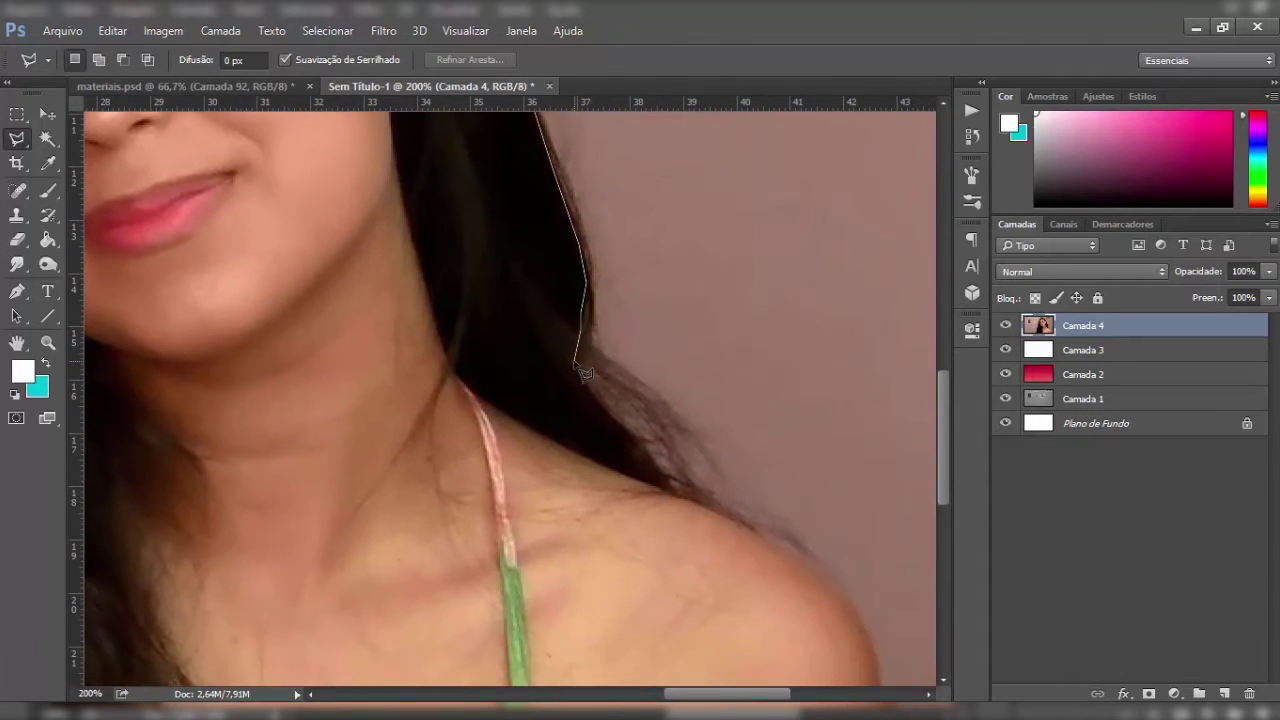
pyautogui.click(575, 360)
pyautogui.moveTo(866, 597); pyautogui.dragTo(717, 297)
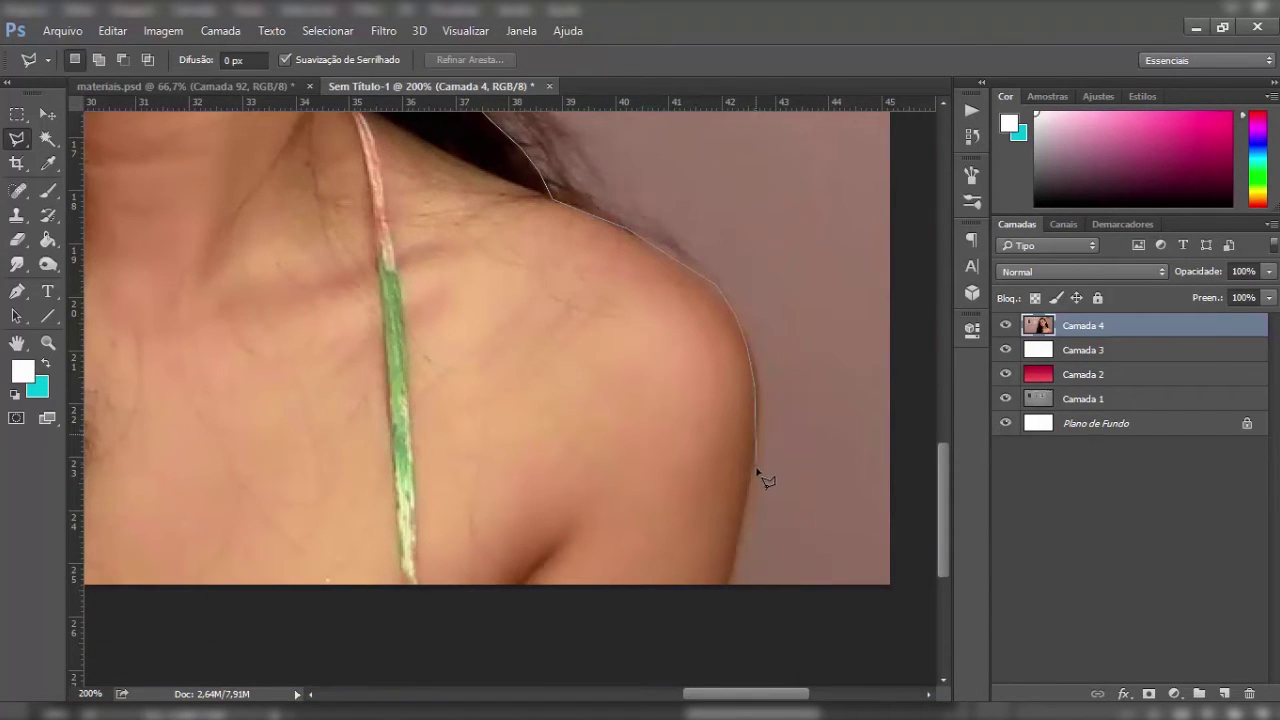
pyautogui.click(727, 599)
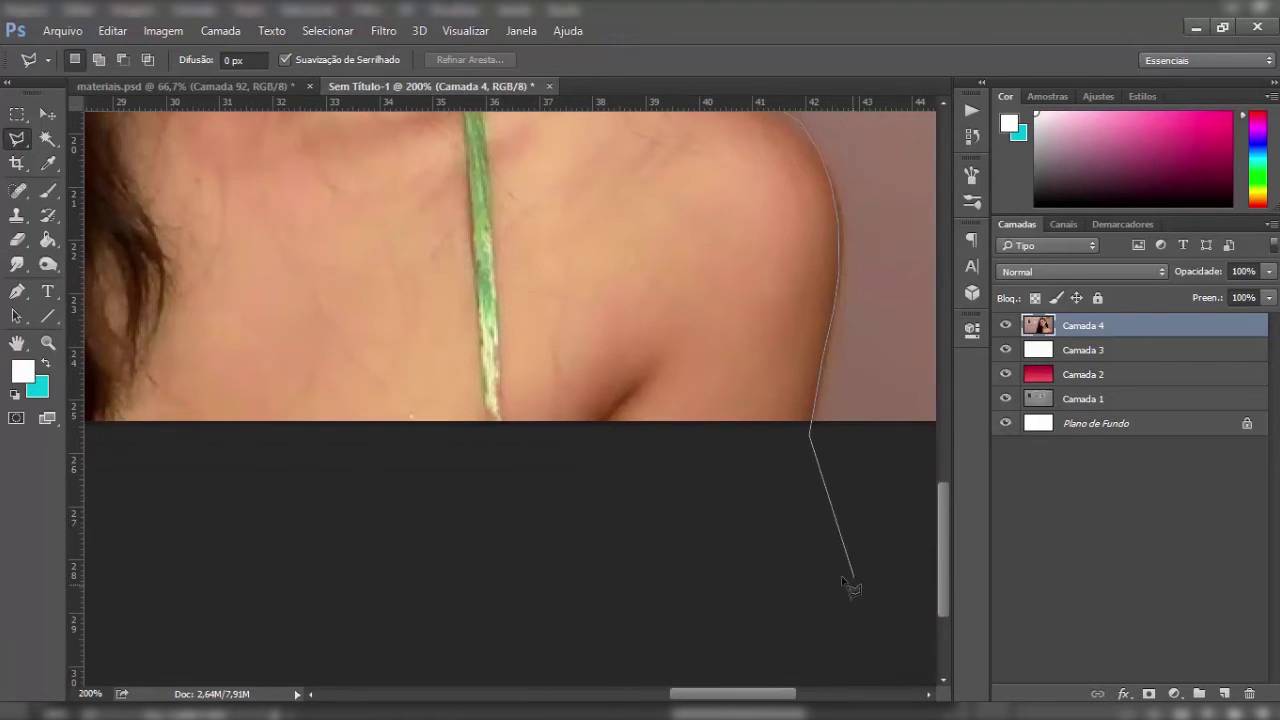
pyautogui.click(857, 587)
pyautogui.click(250, 602)
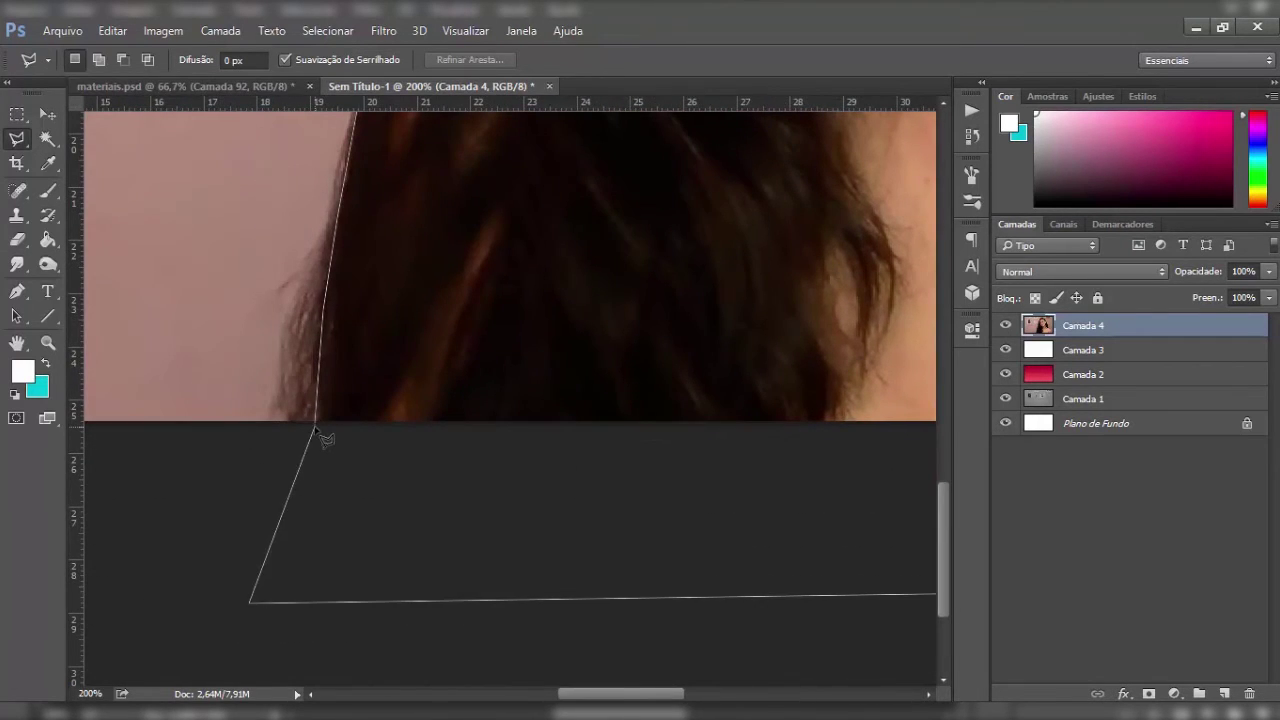
pyautogui.click(313, 431)
# - Copy the traced woman to a new layer and delete the original Camada 4 photo
pyautogui.hotkey('ctrl', '-')
pyautogui.hotkey('ctrl', '-')
pyautogui.hotkey('ctrl', 'j')
pyautogui.click(1118, 358)
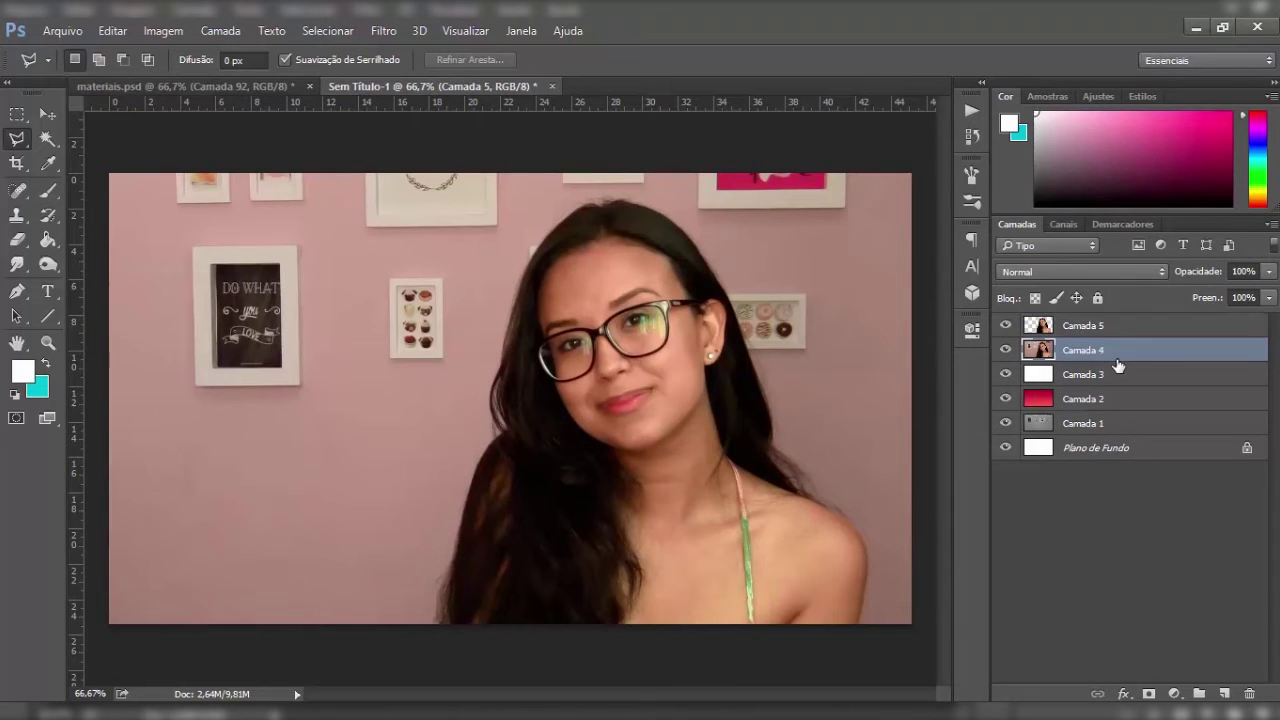
pyautogui.press('Delete')
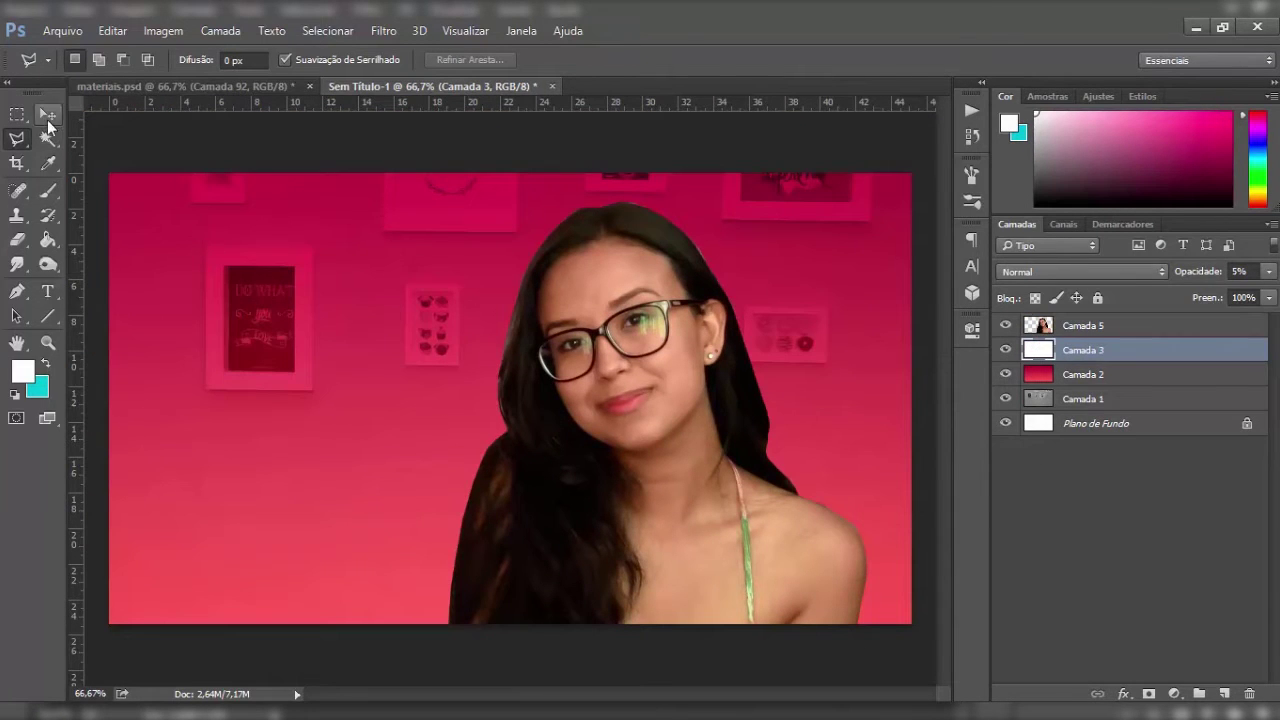
# - Scale the Camada 5 cut-out to about 117% and move it left and up
pyautogui.click(47, 116)
pyautogui.click(1115, 326)
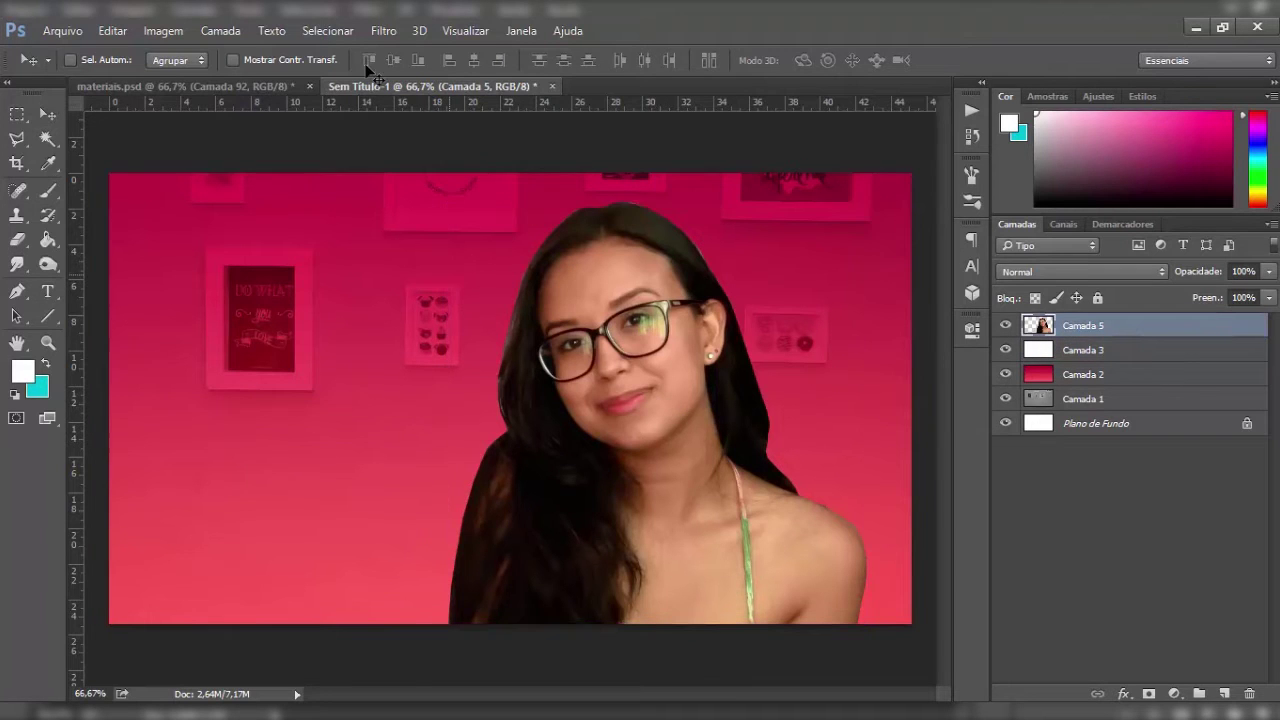
pyautogui.hotkey('ctrl', 't')
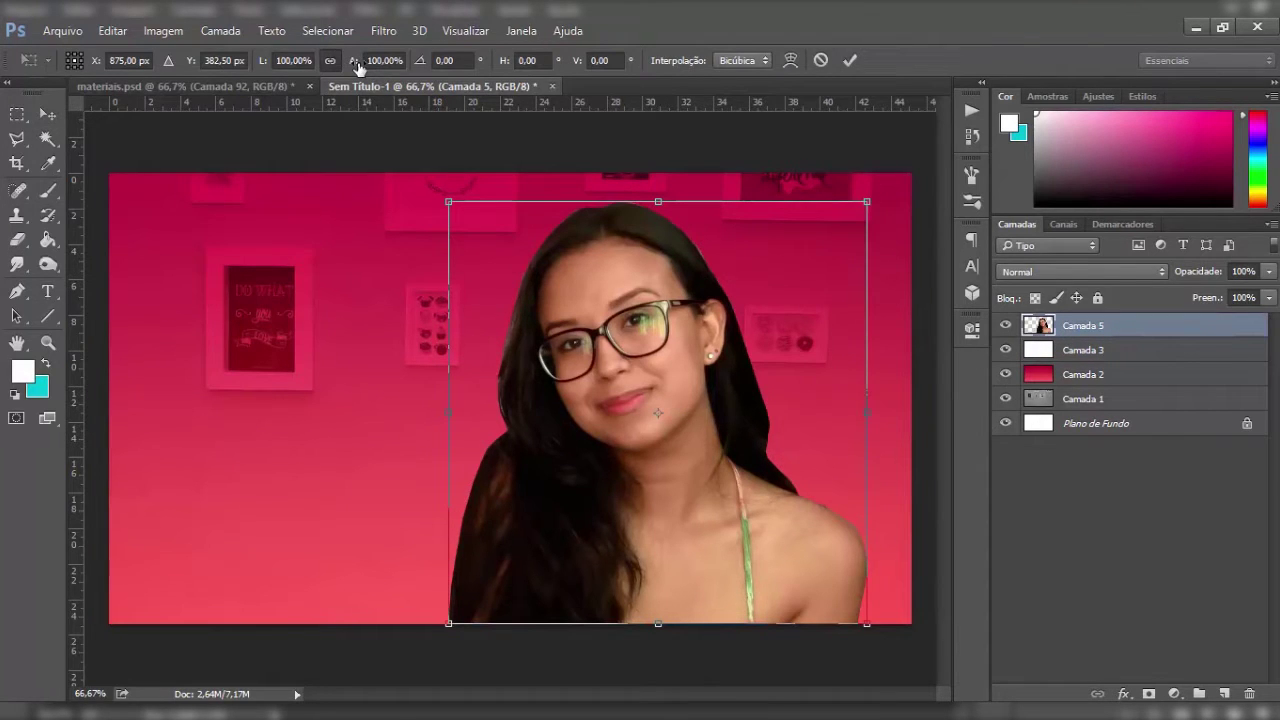
pyautogui.moveTo(358, 67); pyautogui.dragTo(374, 64)
pyautogui.press('Return')
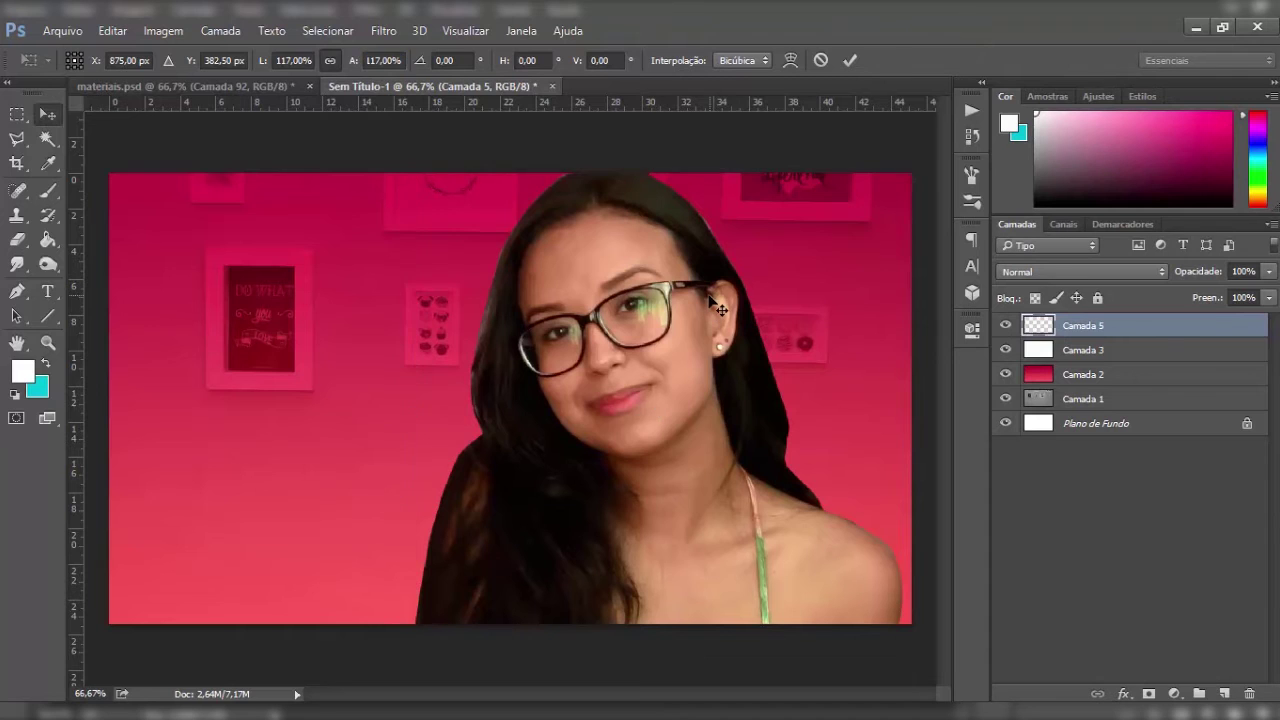
pyautogui.moveTo(720, 310); pyautogui.dragTo(655, 285)
pyautogui.hotkey('ctrl', 't')
pyautogui.moveTo(843, 149); pyautogui.dragTo(832, 158)
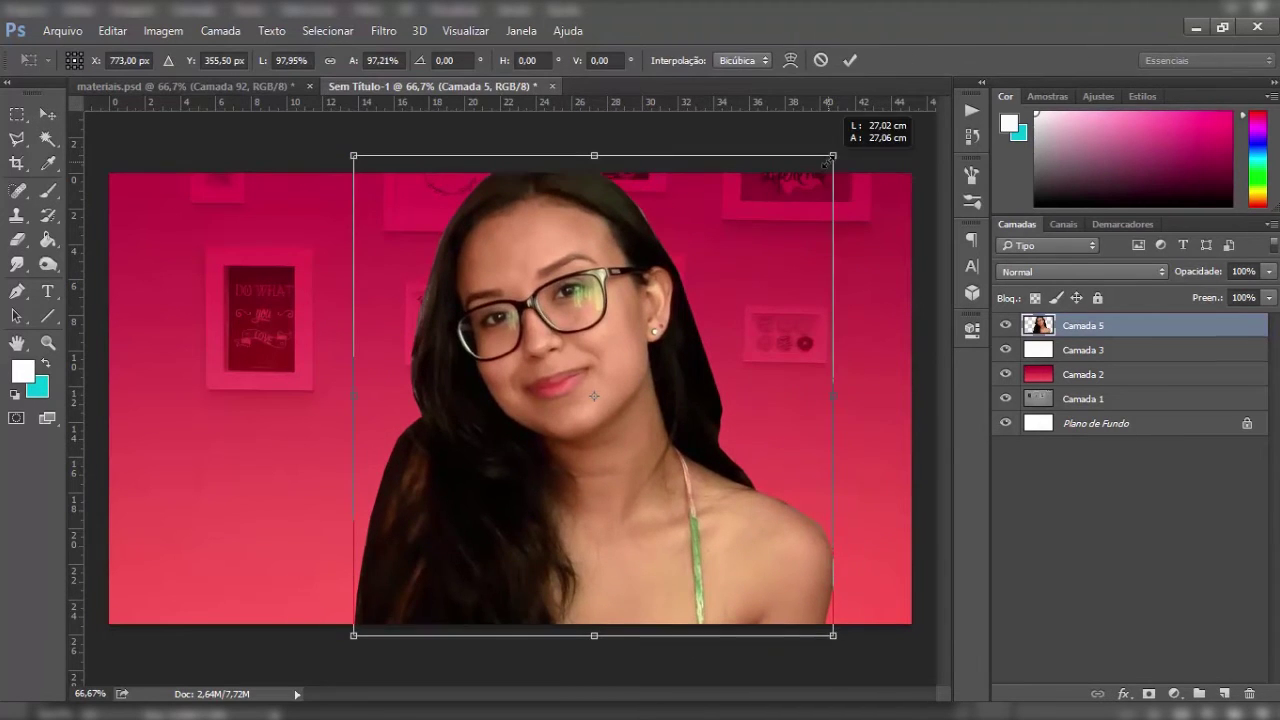
pyautogui.press('Return')
# - Duplicate the cut-out as Camada 5 copiar and nudge the copy slightly
pyautogui.hotkey('ctrl', 'j')
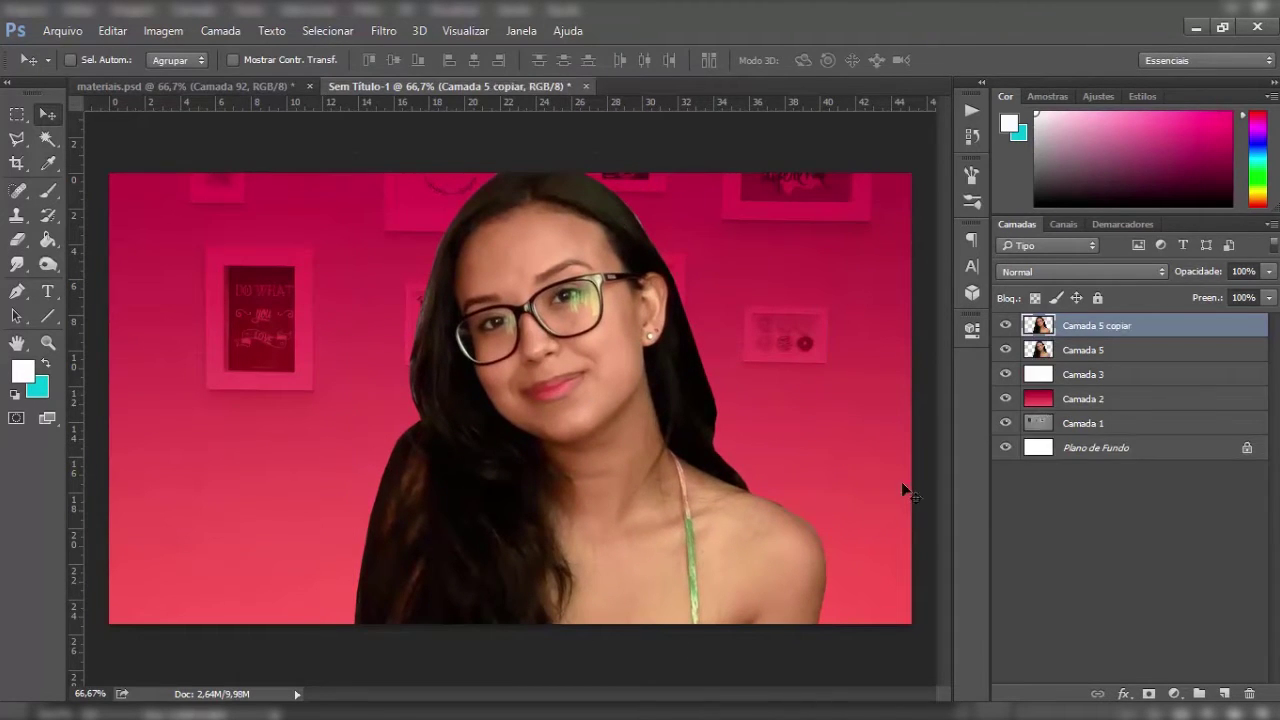
pyautogui.moveTo(803, 477); pyautogui.dragTo(744, 456)
pyautogui.click(1185, 327)
# - Give Camada 5 copiar a white outer stroke (Traçado) in Estilo de camada
pyautogui.doubleClick(1207, 327)
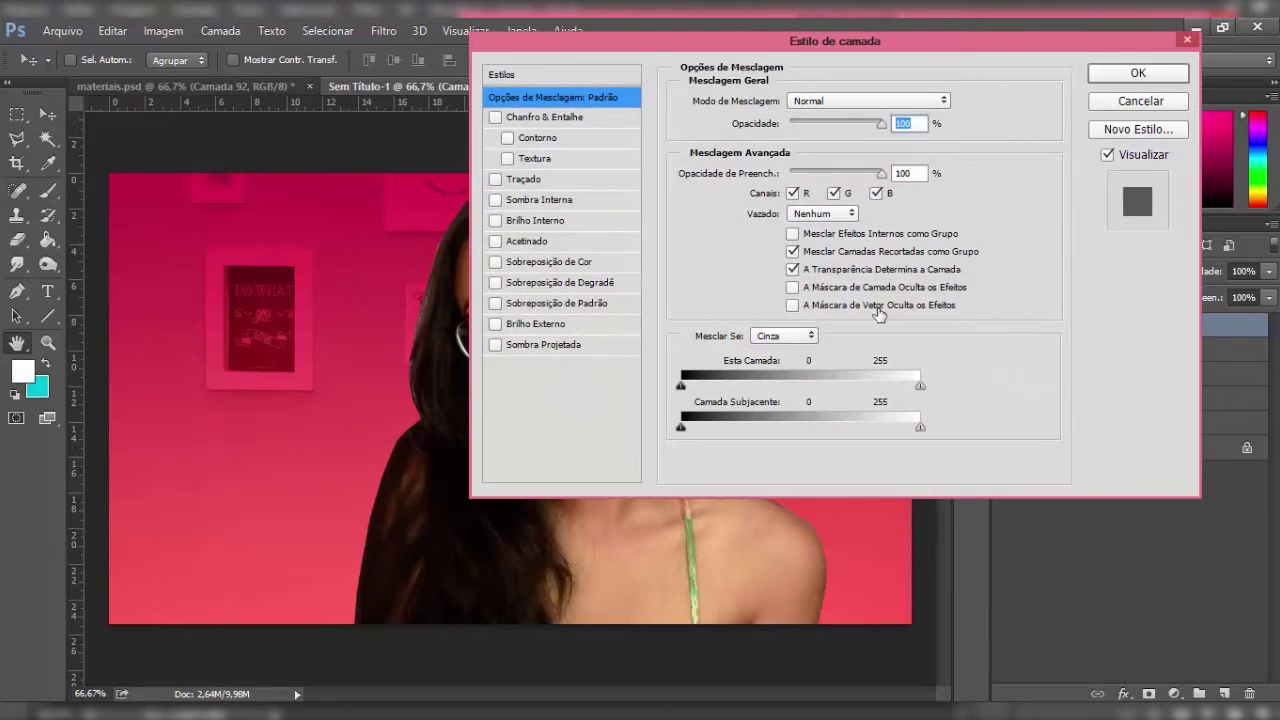
pyautogui.click(536, 179)
pyautogui.click(716, 230)
pyautogui.click(150, 140)
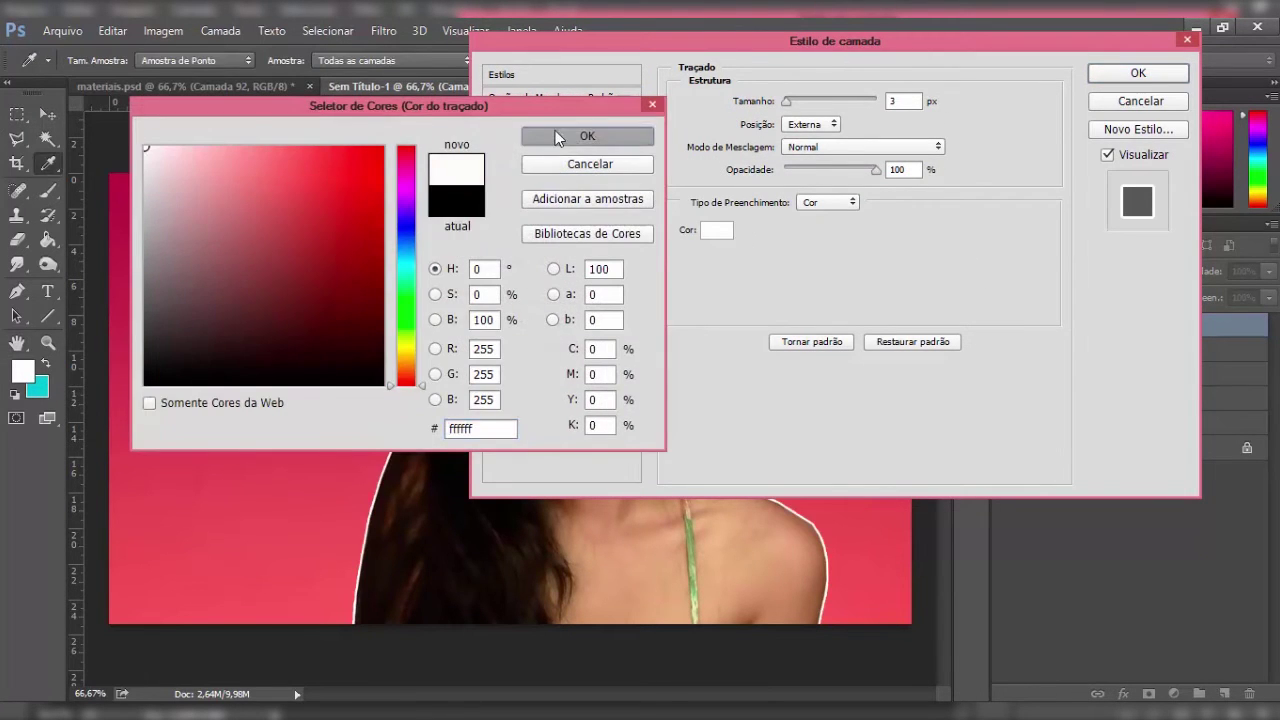
pyautogui.click(555, 130)
pyautogui.write('5')
pyautogui.press('Return')
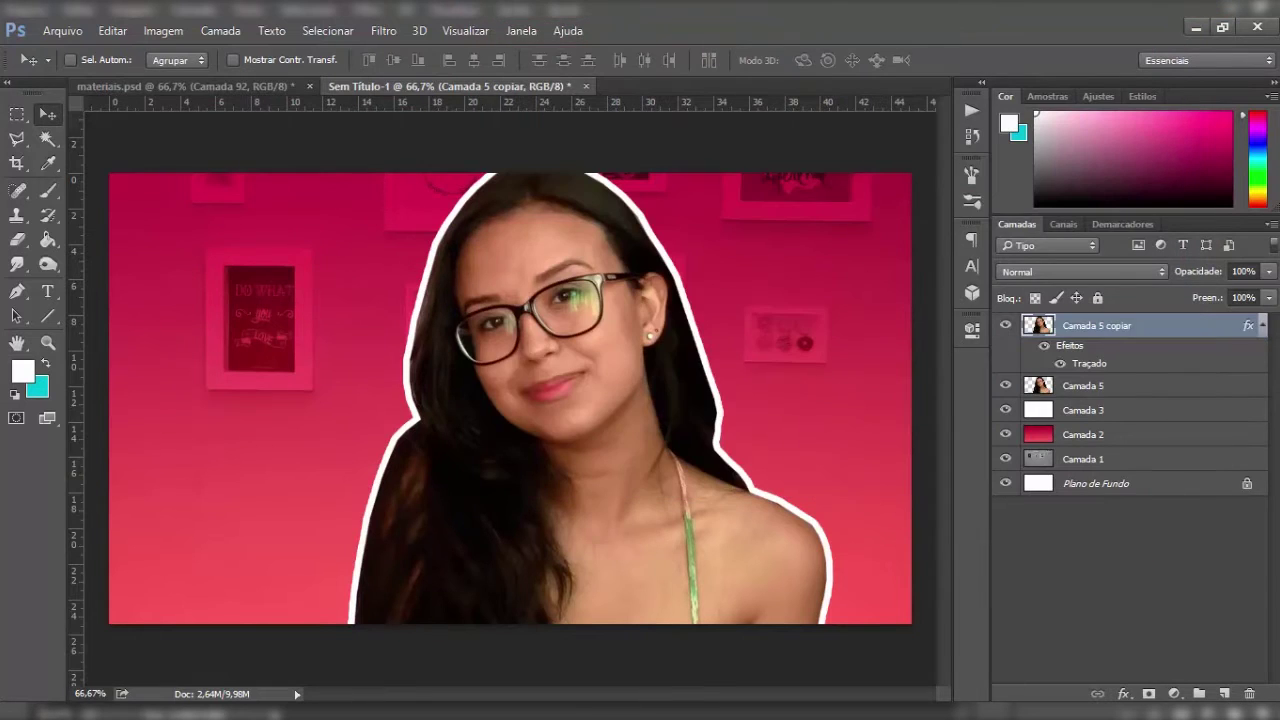
pyautogui.click(1261, 328)
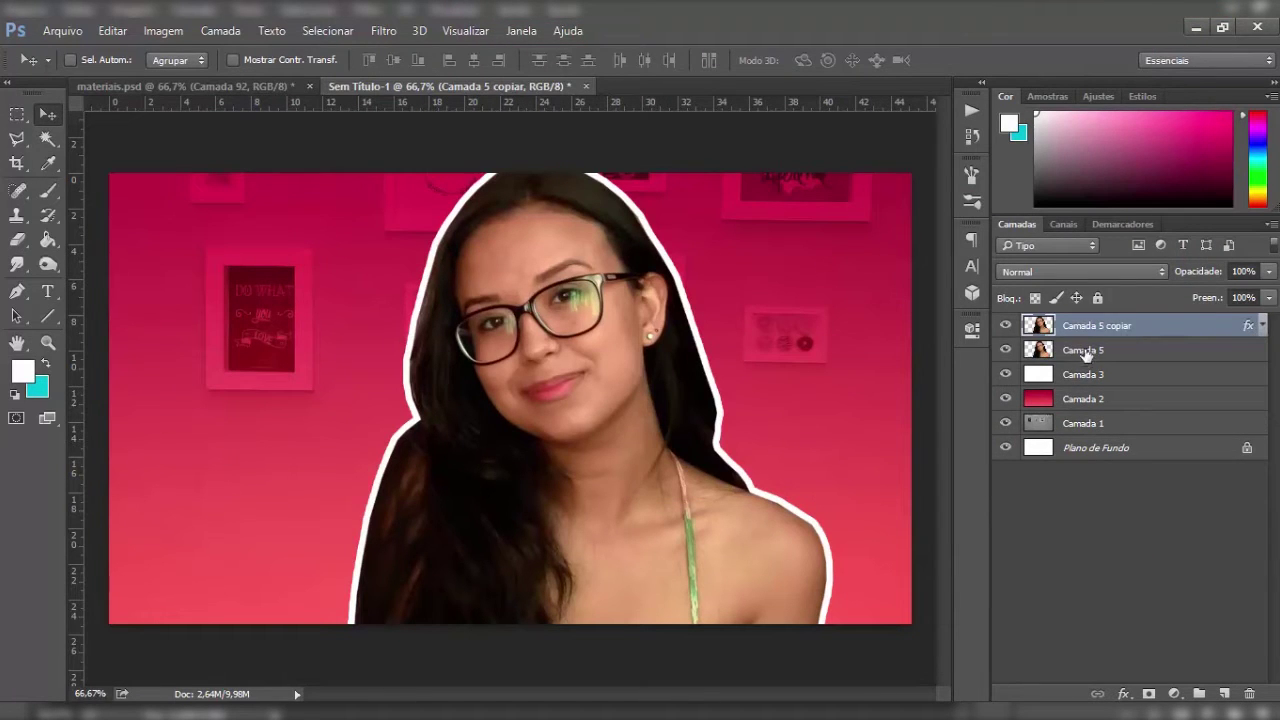
# - Move Camada 5 left and give it a pink-red Color Overlay
pyautogui.click(1090, 352)
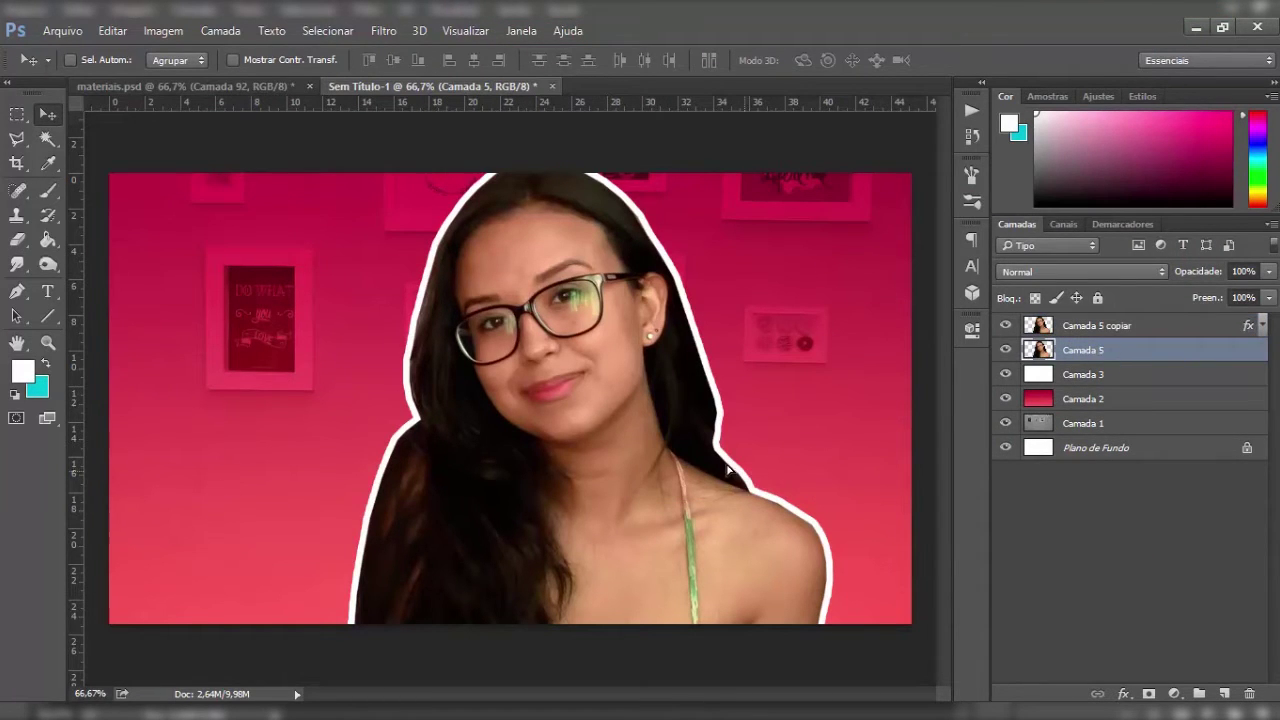
pyautogui.moveTo(760, 473); pyautogui.dragTo(585, 474)
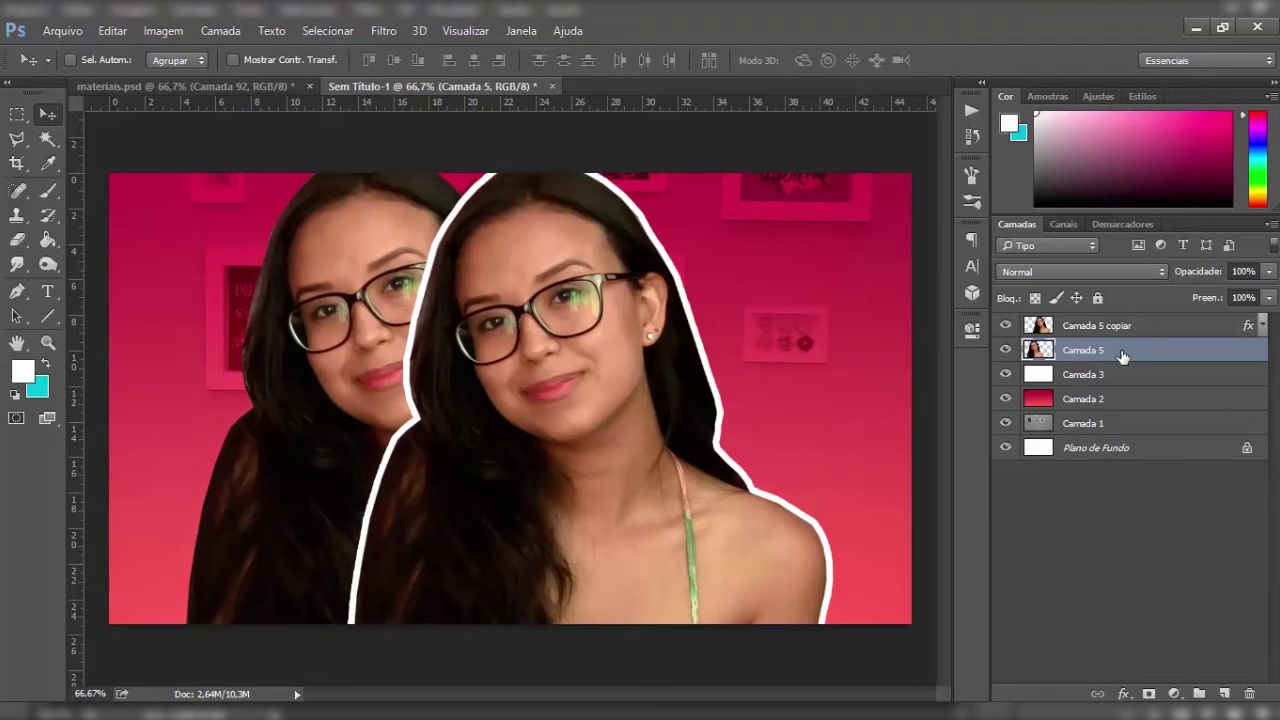
pyautogui.doubleClick(1083, 358)
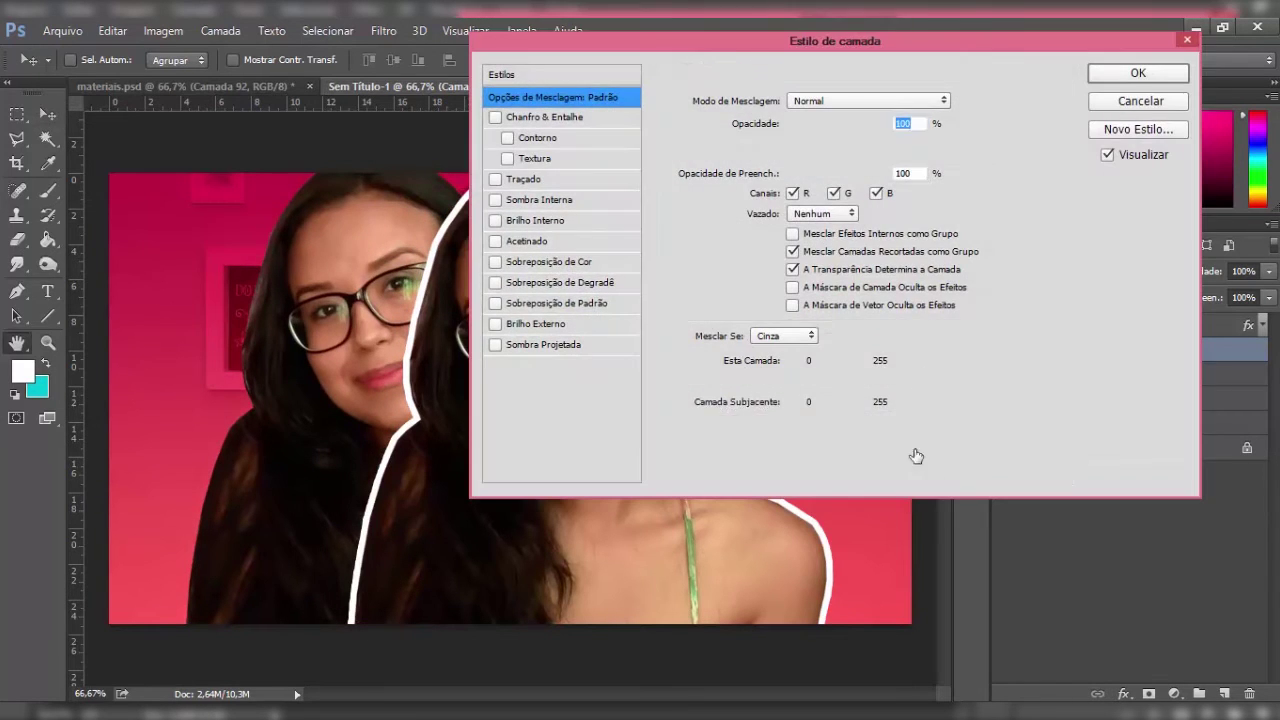
pyautogui.click(494, 262)
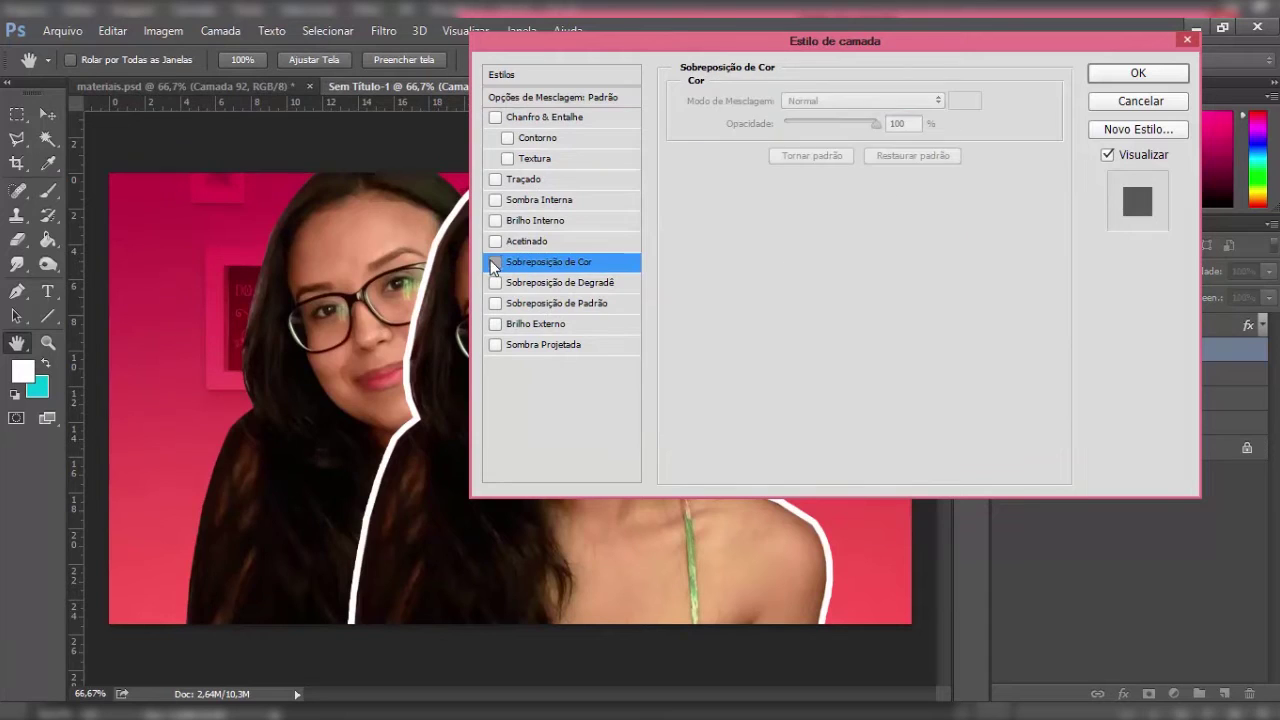
pyautogui.click(960, 104)
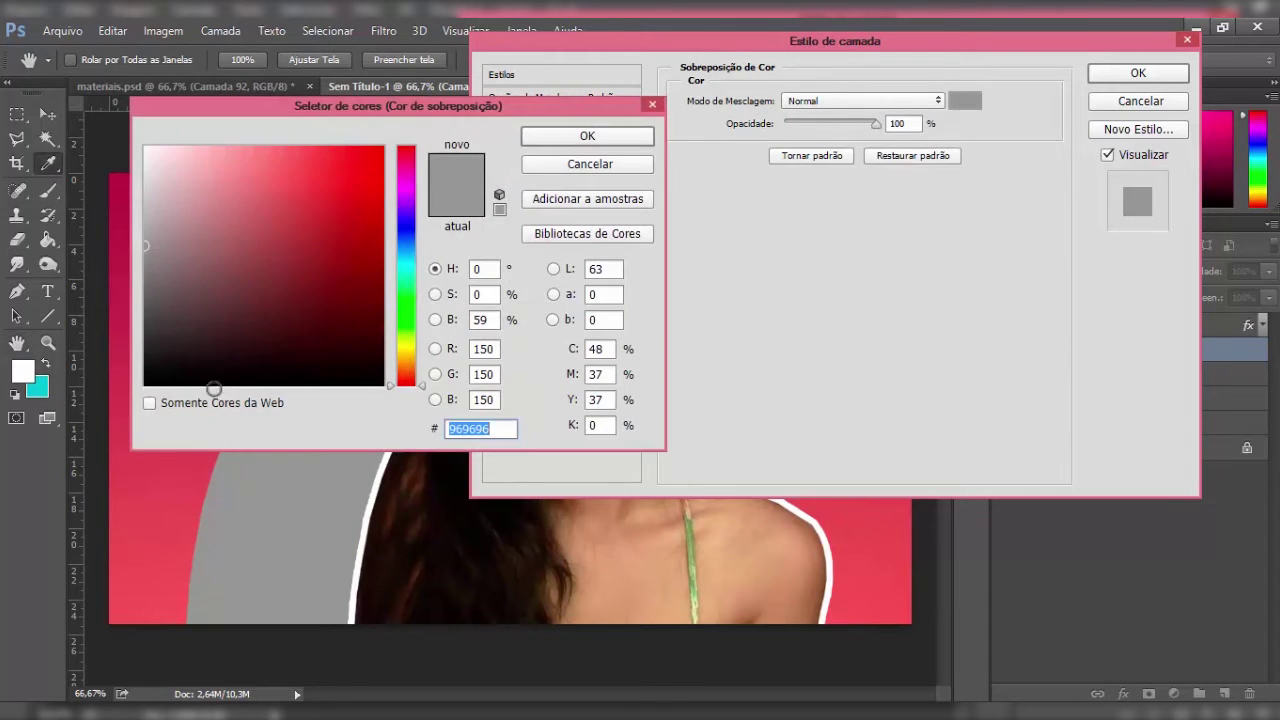
pyautogui.write('ff0000b02b2b')
pyautogui.moveTo(415, 197); pyautogui.dragTo(411, 162)
pyautogui.moveTo(253, 181)
pyautogui.mouseDown()
pyautogui.moveTo(383, 214)
pyautogui.moveTo(334, 220)
pyautogui.moveTo(351, 214)
pyautogui.mouseUp()
pyautogui.click(552, 140)
pyautogui.click(1124, 78)
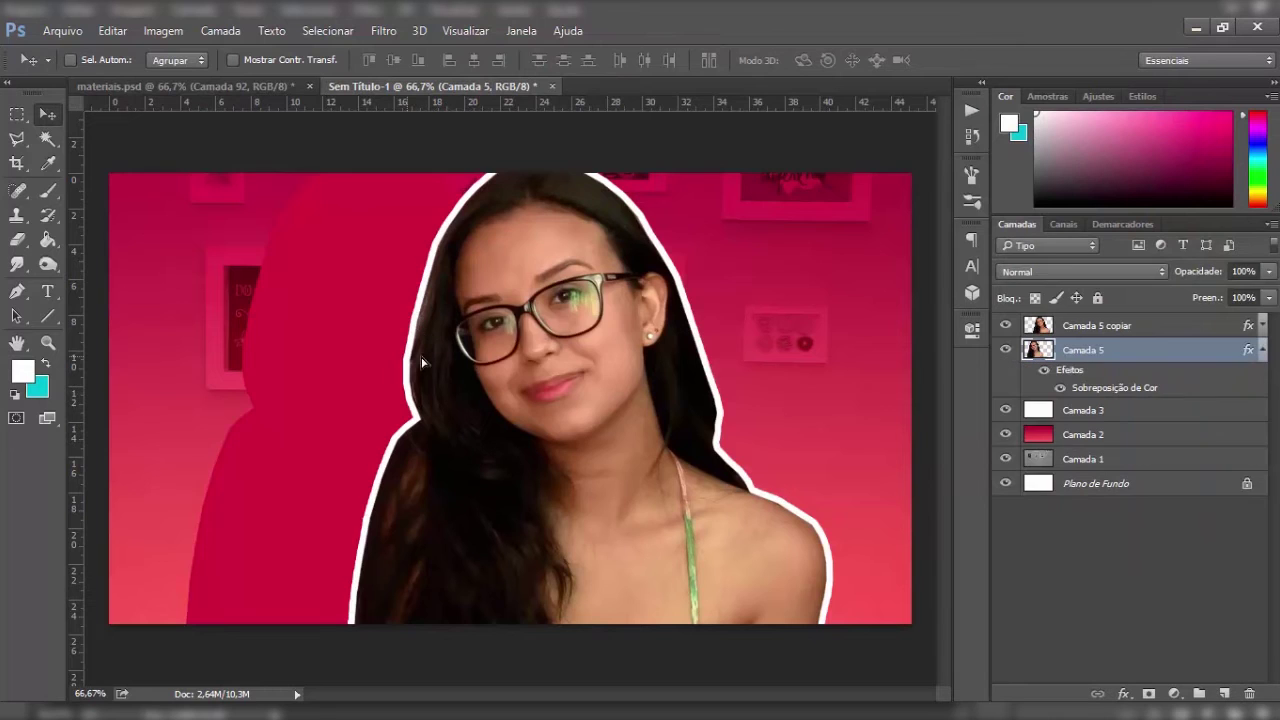
# - Offset the coloured Camada 5 right and down, then try a lighter pink overlay
pyautogui.moveTo(572, 338); pyautogui.dragTo(590, 355)
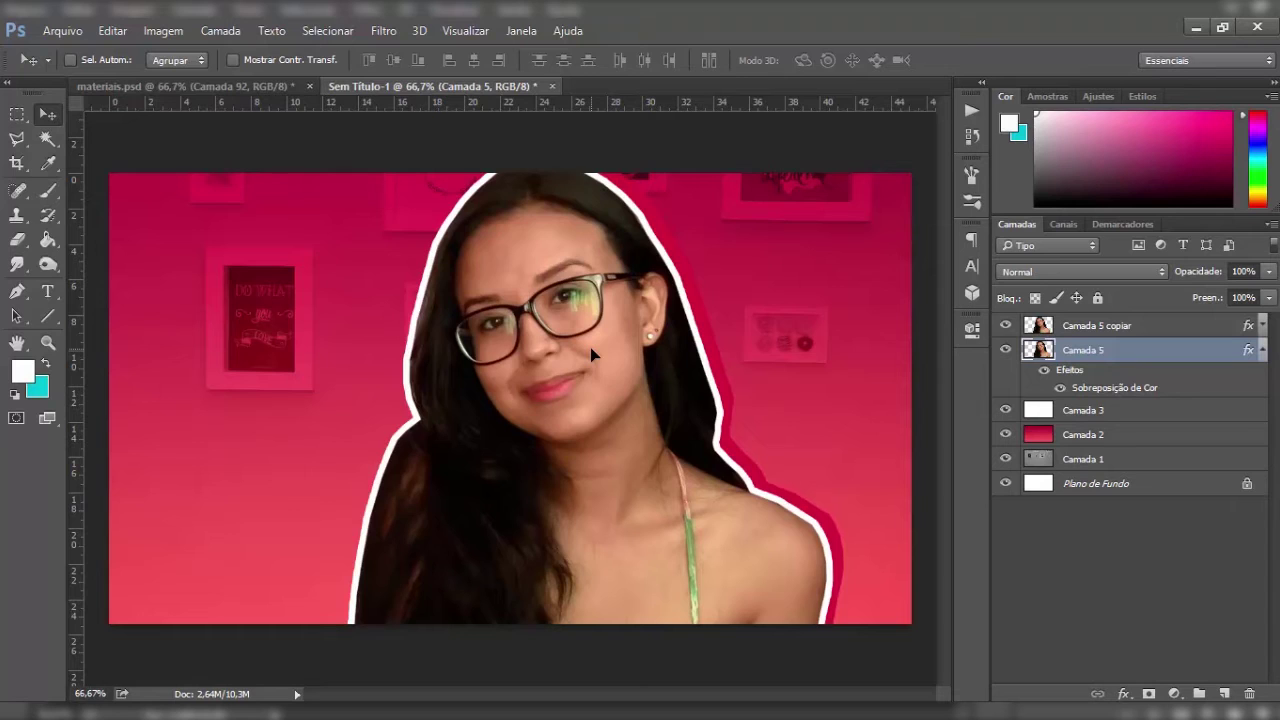
pyautogui.press('Left')
pyautogui.press('Left')
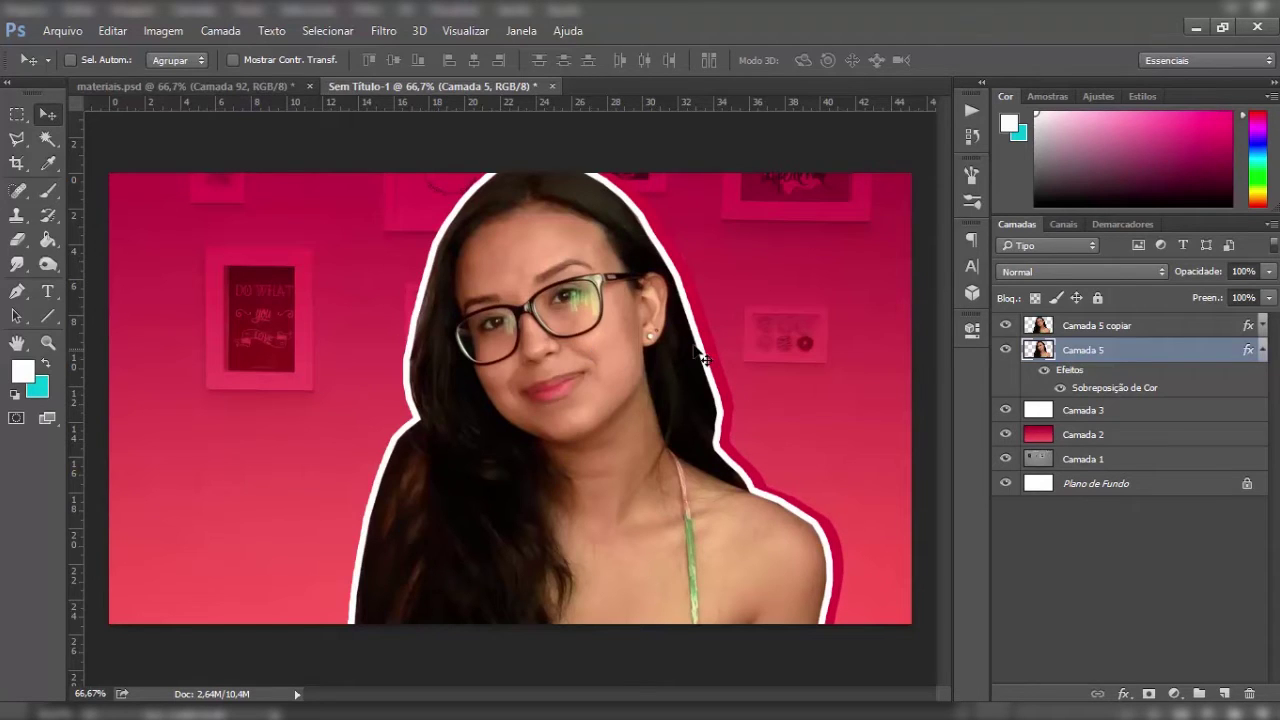
pyautogui.doubleClick(1185, 360)
pyautogui.moveTo(898, 222)
pyautogui.mouseDown()
pyautogui.moveTo(887, 40)
pyautogui.moveTo(871, 47)
pyautogui.mouseUp()
pyautogui.click(845, 251)
pyautogui.click(1260, 90)
pyautogui.moveTo(306, 191)
pyautogui.mouseDown()
pyautogui.moveTo(243, 157)
pyautogui.moveTo(240, 169)
pyautogui.moveTo(271, 157)
pyautogui.mouseUp()
pyautogui.click(580, 138)
# - Change the Camada 5 overlay colour to dark red 851f1f and close Layer Style
pyautogui.click(1260, 90)
pyautogui.click(400, 300)
pyautogui.click(349, 274)
pyautogui.click(584, 131)
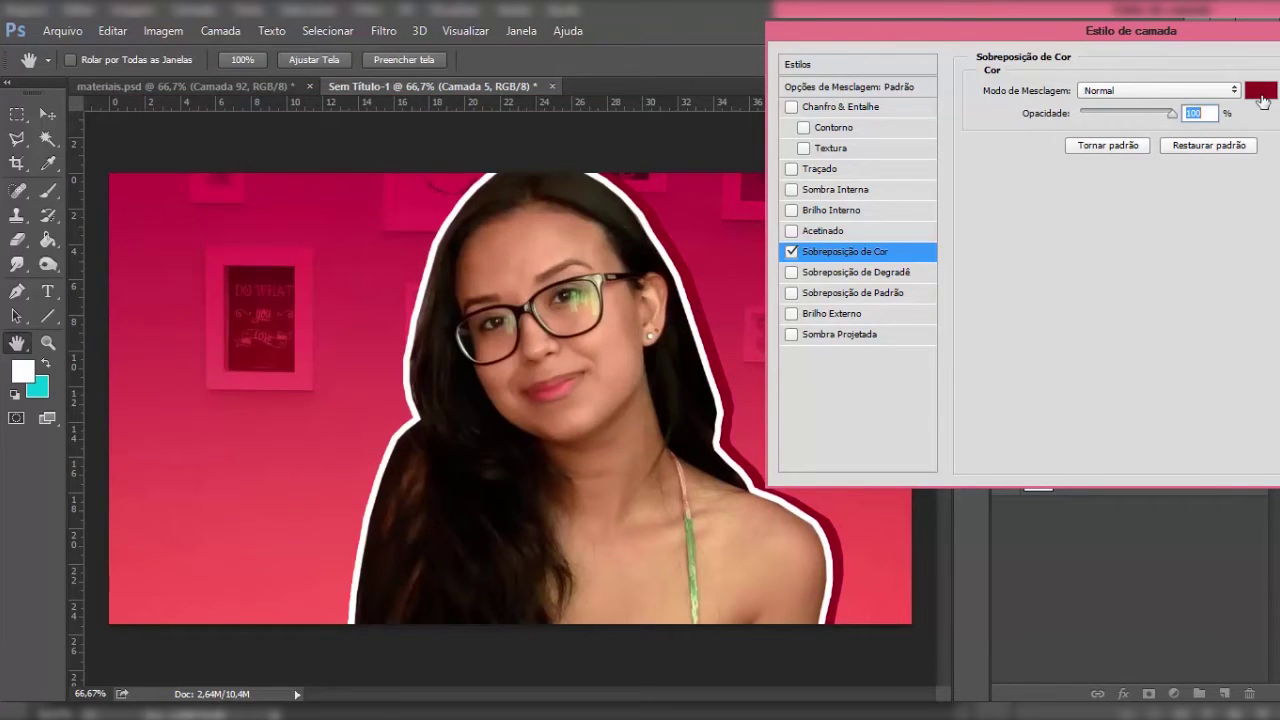
pyautogui.click(1260, 90)
pyautogui.moveTo(407, 164); pyautogui.dragTo(407, 140)
pyautogui.moveTo(493, 95)
pyautogui.mouseDown()
pyautogui.moveTo(233, 475)
pyautogui.moveTo(461, 110)
pyautogui.mouseUp()
pyautogui.moveTo(246, 234)
pyautogui.mouseDown()
pyautogui.moveTo(163, 214)
pyautogui.moveTo(206, 277)
pyautogui.moveTo(252, 269)
pyautogui.mouseUp()
pyautogui.moveTo(322, 114)
pyautogui.mouseDown()
pyautogui.moveTo(353, 539)
pyautogui.moveTo(983, 197)
pyautogui.moveTo(555, 25)
pyautogui.mouseUp()
pyautogui.click(737, 63)
pyautogui.moveTo(1130, 30); pyautogui.dragTo(637, 102)
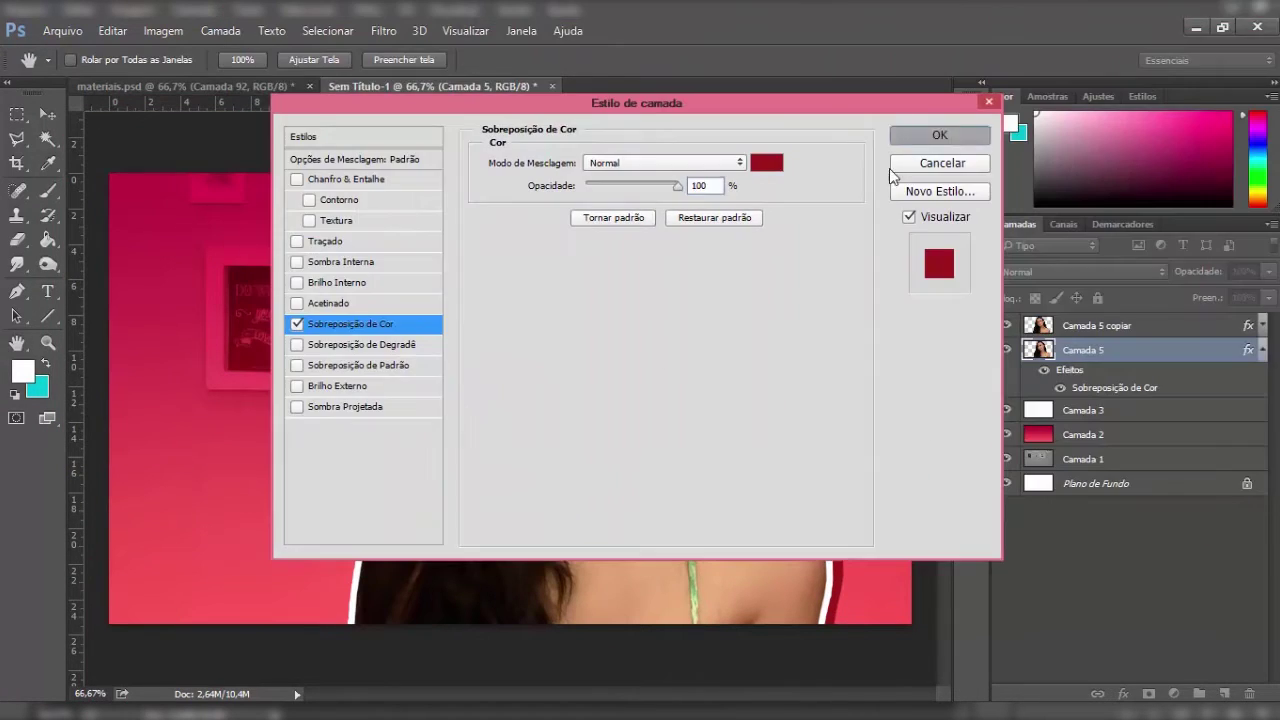
pyautogui.press('Return')
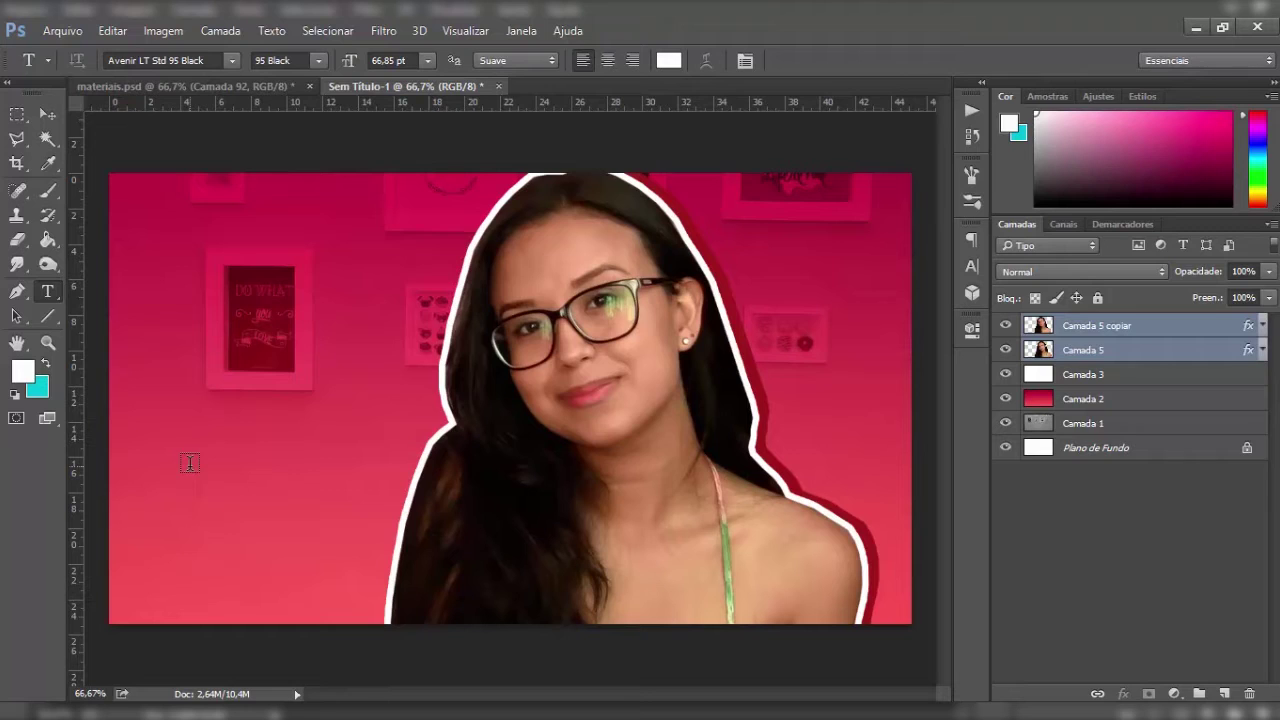
# - Type the title 'TÍTULO DO VÍDEO' / 'ESCREVA AQUI!' on the left and nudge it into place
pyautogui.click(190, 463)
pyautogui.write('TÍTULO DO VÍDEO')
pyautogui.press('Return')
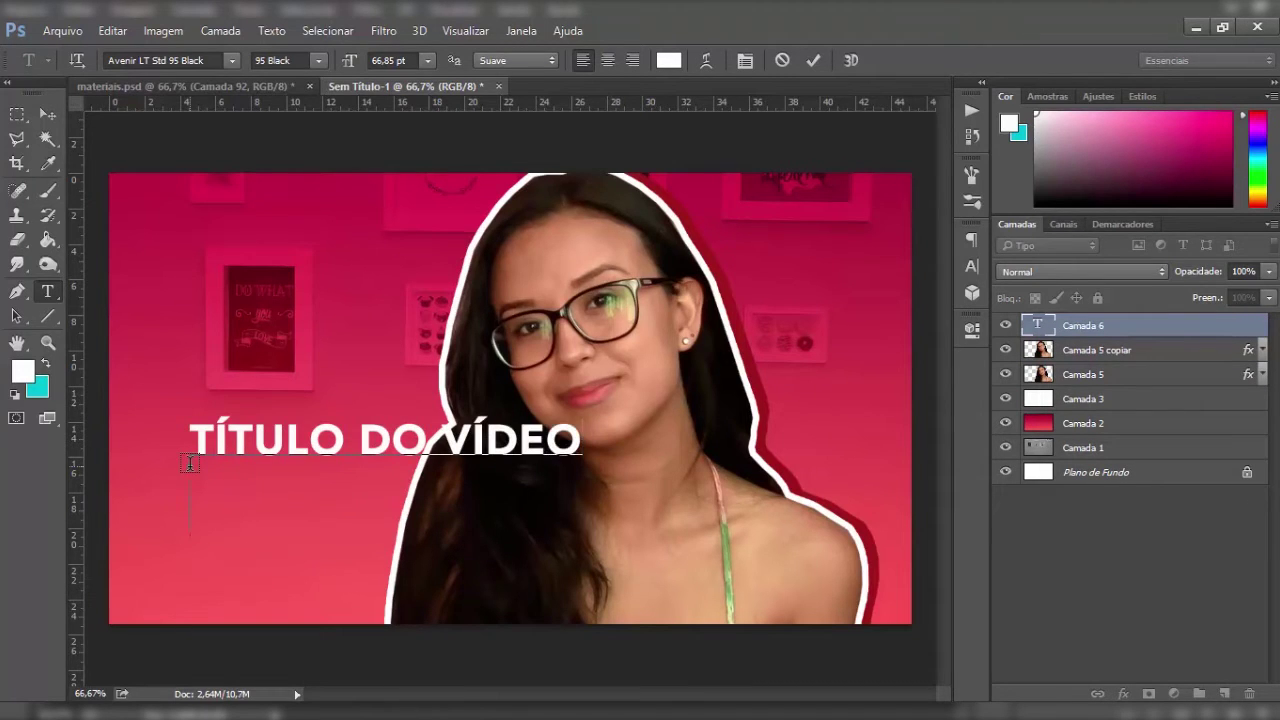
pyautogui.write('ESCREVA AQU')
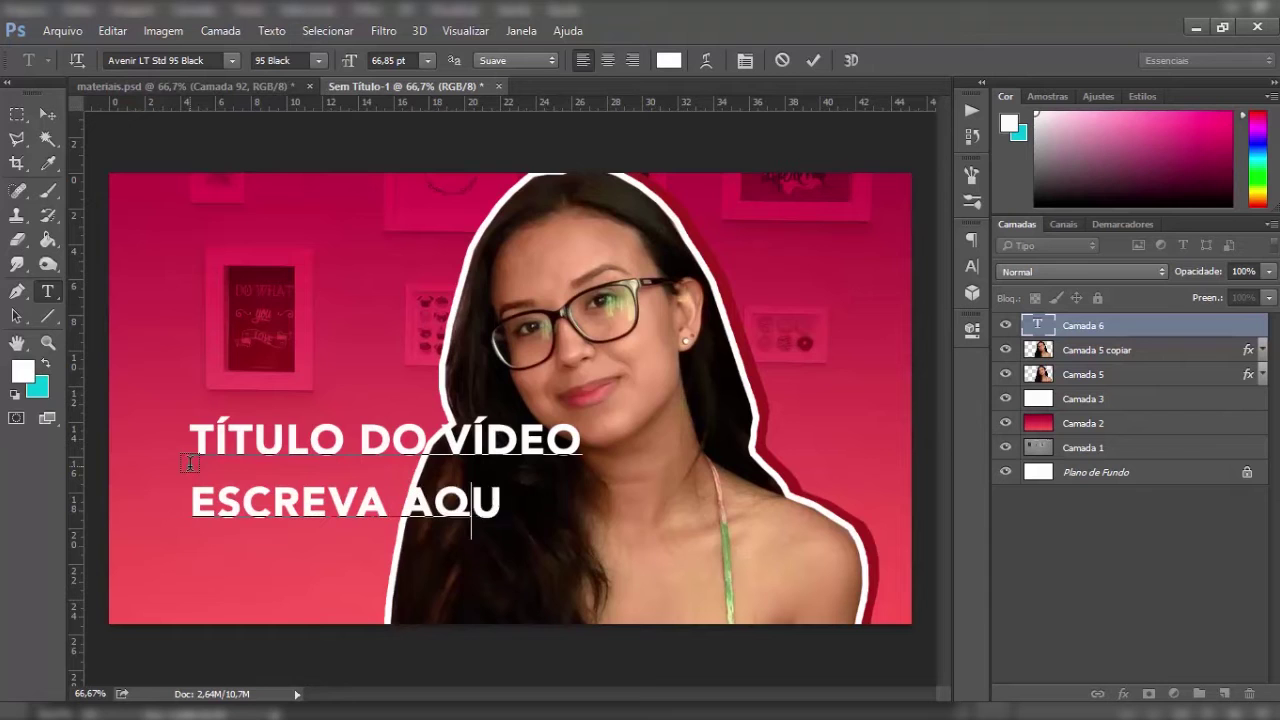
pyautogui.write('I!')
pyautogui.hotkey('ctrl', 'Return')
pyautogui.press('v')
pyautogui.moveTo(411, 440); pyautogui.dragTo(431, 466)
pyautogui.press('t')
pyautogui.click(560, 535)
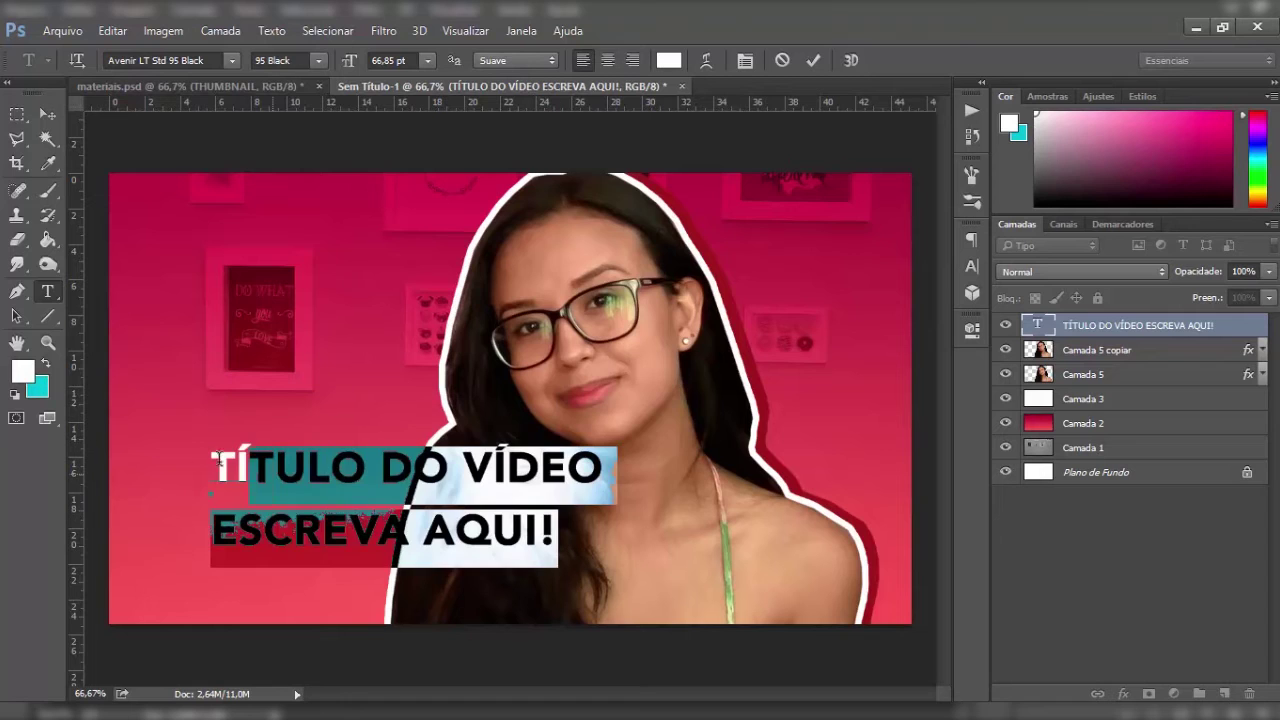
# - Try the Bebas Regular font on the title, cancel it, and shift the title right
pyautogui.hotkey('ctrl', 'a')
pyautogui.click(197, 60)
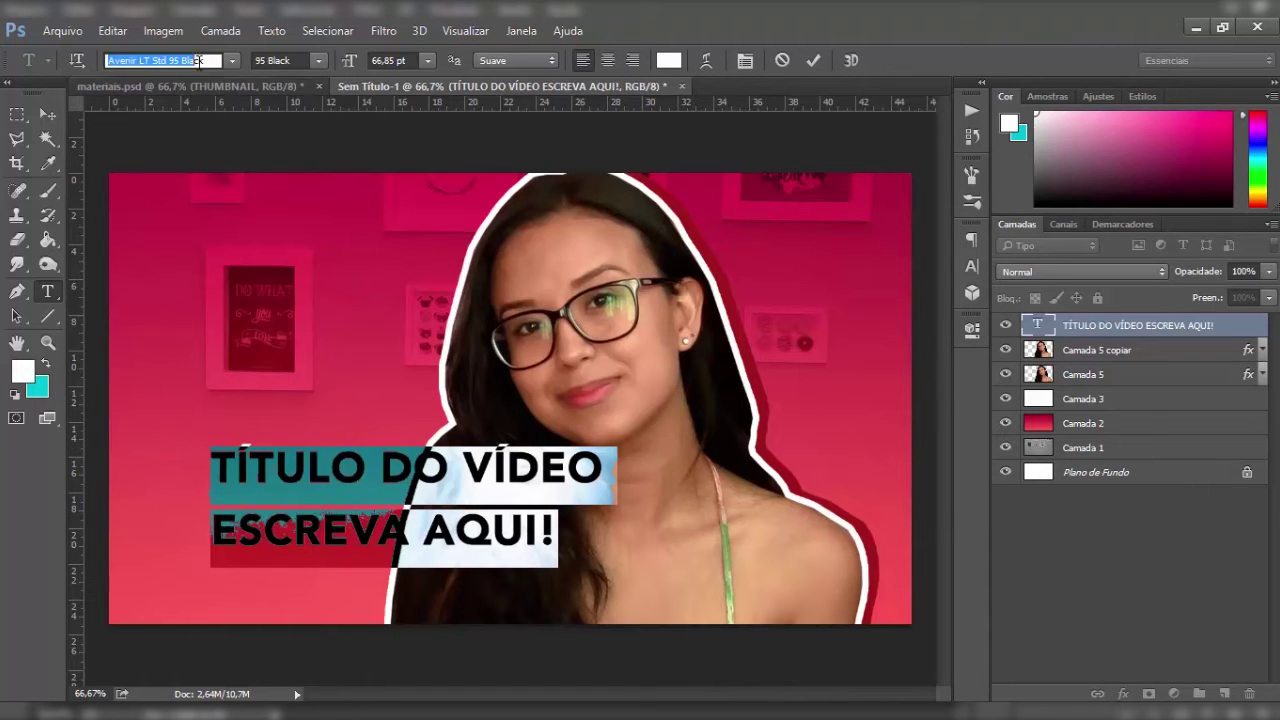
pyautogui.write('BEBAS')
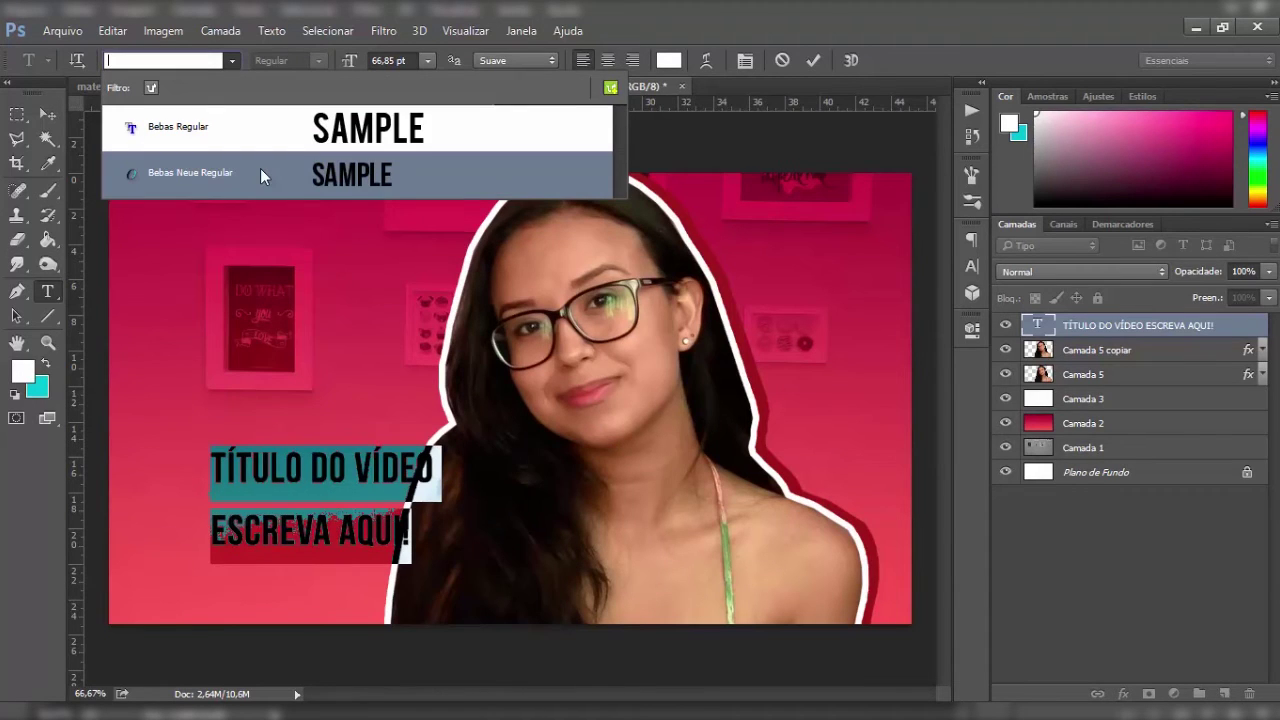
pyautogui.click(293, 123)
pyautogui.press('Escape')
pyautogui.press('v')
pyautogui.moveTo(300, 520); pyautogui.dragTo(419, 531)
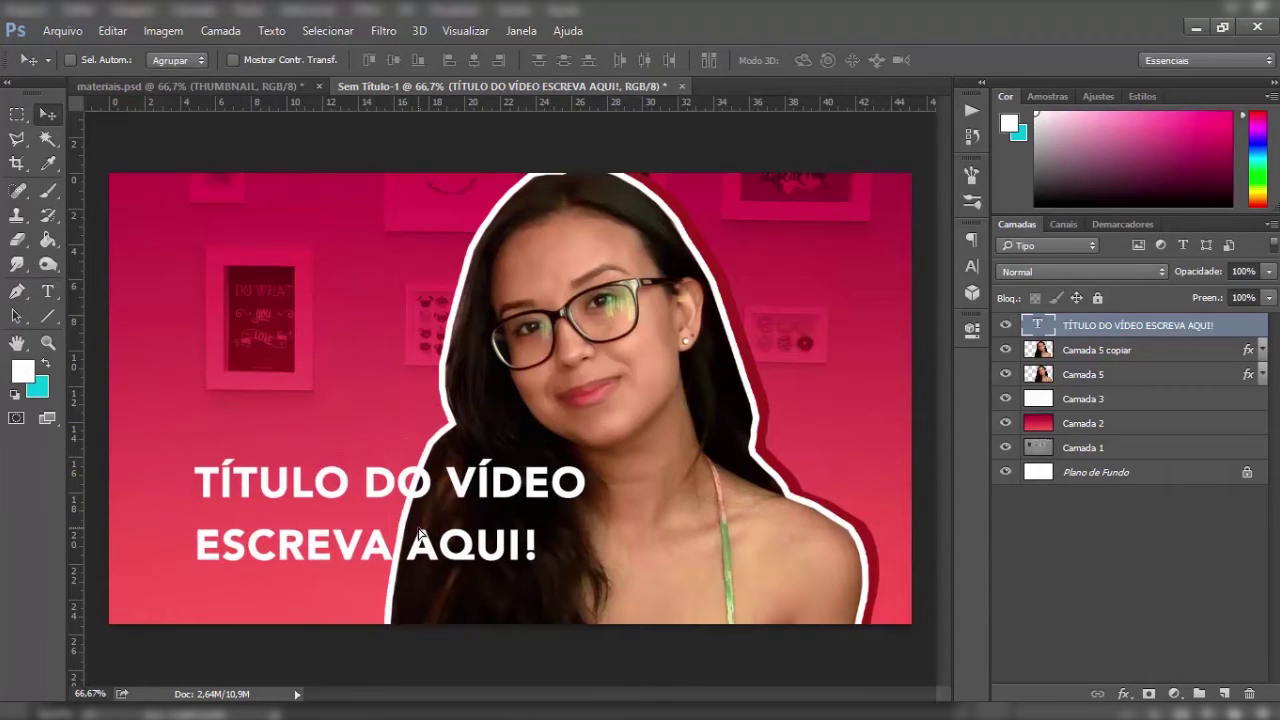
# - Re-enter the title text and enlarge the ESCREVA AQUI! line to 74.85 pt
pyautogui.press('t')
pyautogui.click(415, 505)
pyautogui.hotkey('ctrl', 'a')
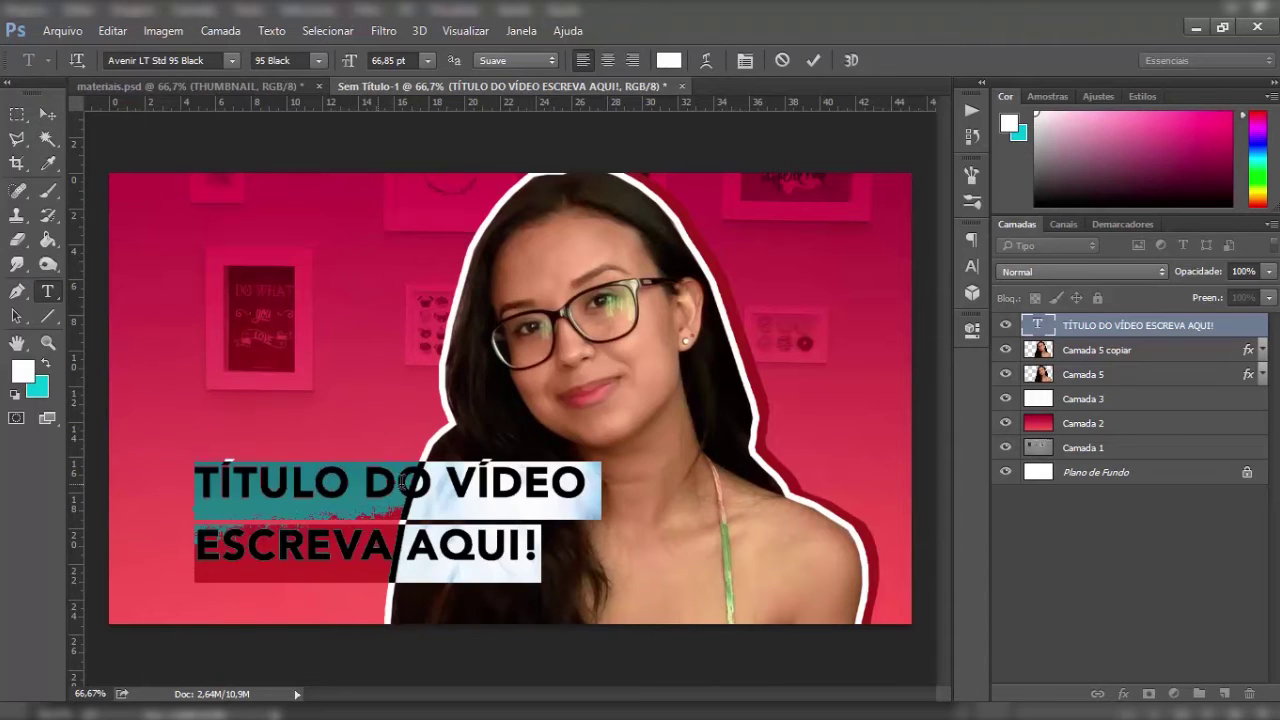
pyautogui.click(553, 487)
pyautogui.click(972, 265)
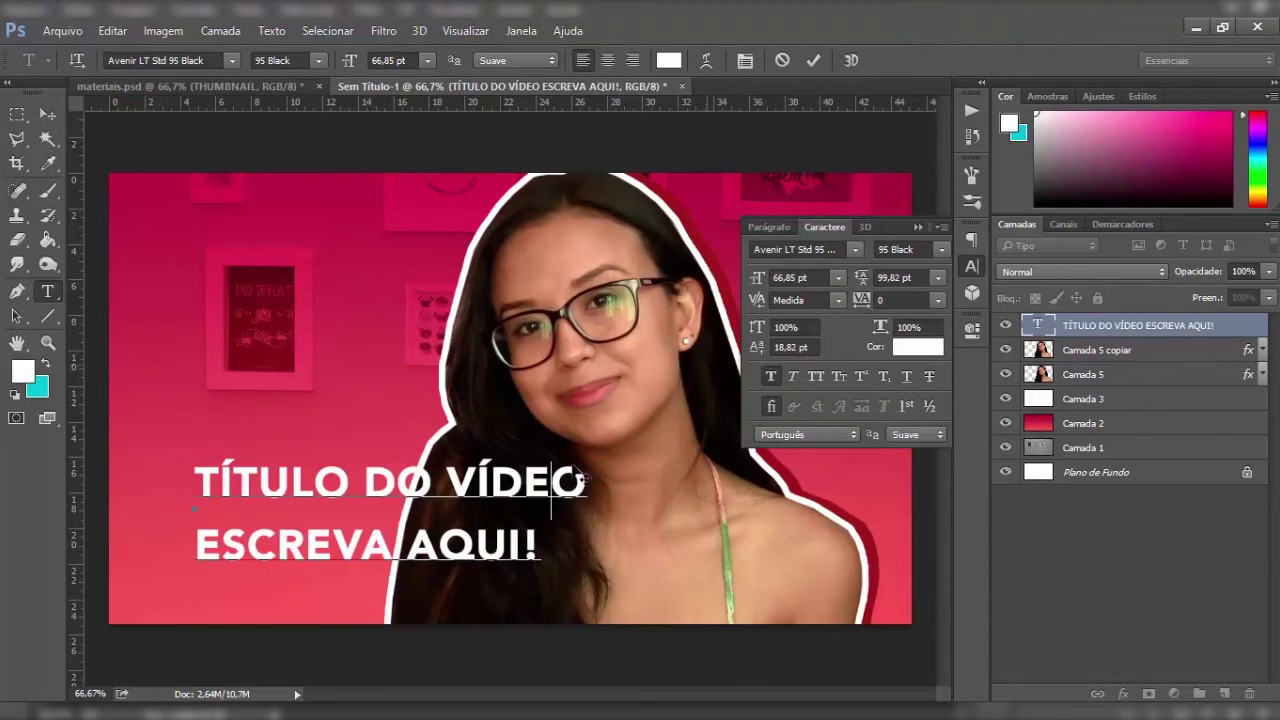
pyautogui.moveTo(566, 553); pyautogui.dragTo(157, 447)
pyautogui.click(565, 525)
pyautogui.tripleClick(397, 548)
pyautogui.moveTo(762, 279); pyautogui.dragTo(763, 281)
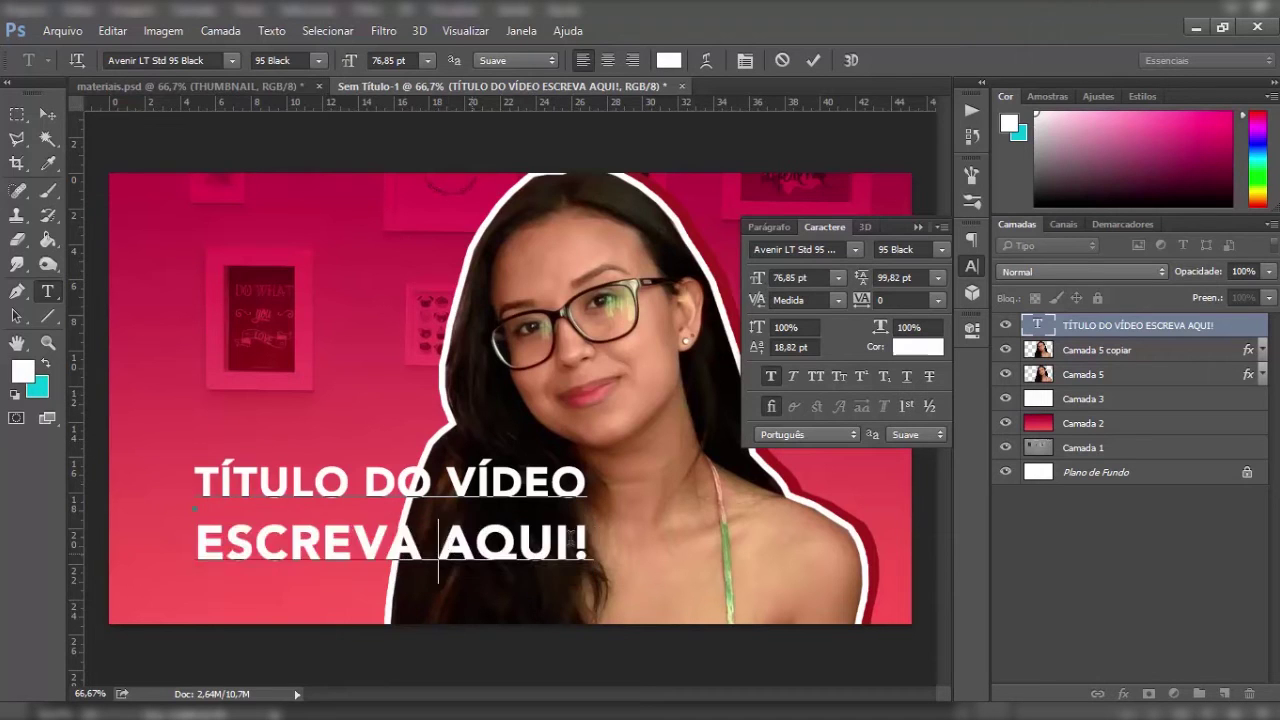
# - Tighten the title's line spacing, commit it, and move the title to the lower-left
pyautogui.moveTo(813, 638); pyautogui.dragTo(660, 500)
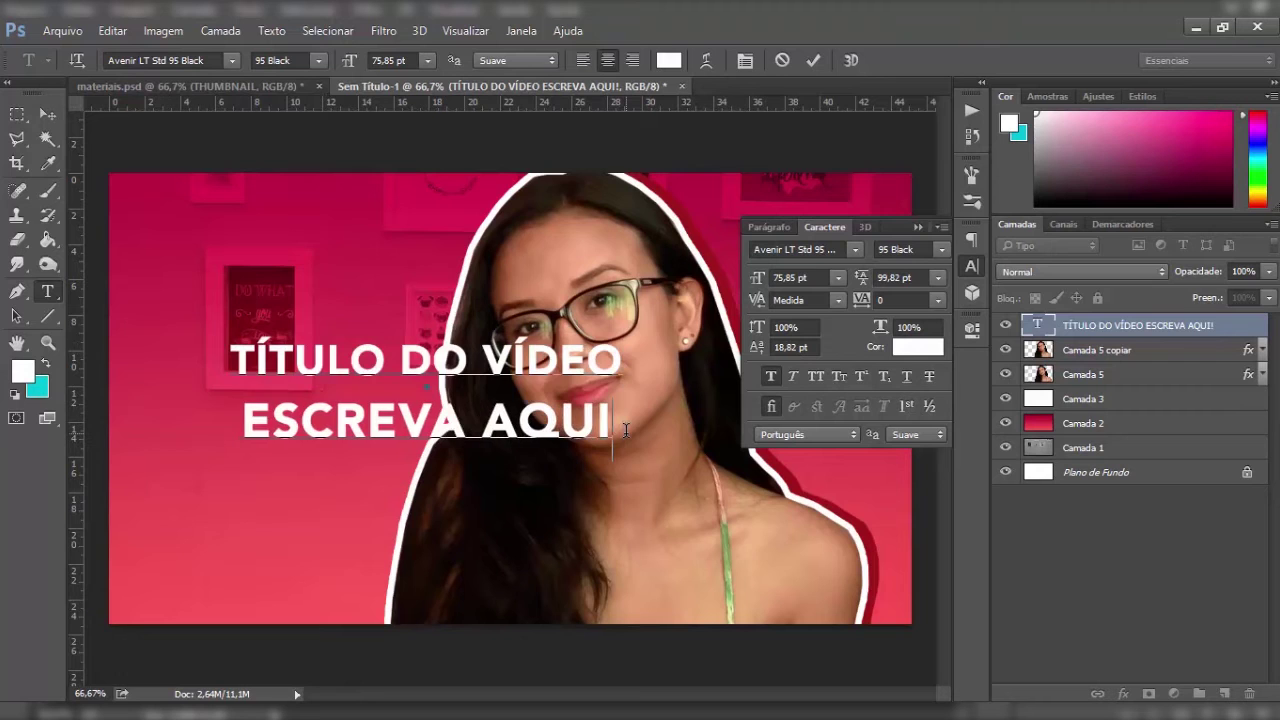
pyautogui.hotkey('ctrl', 'a')
pyautogui.moveTo(861, 277); pyautogui.dragTo(834, 277)
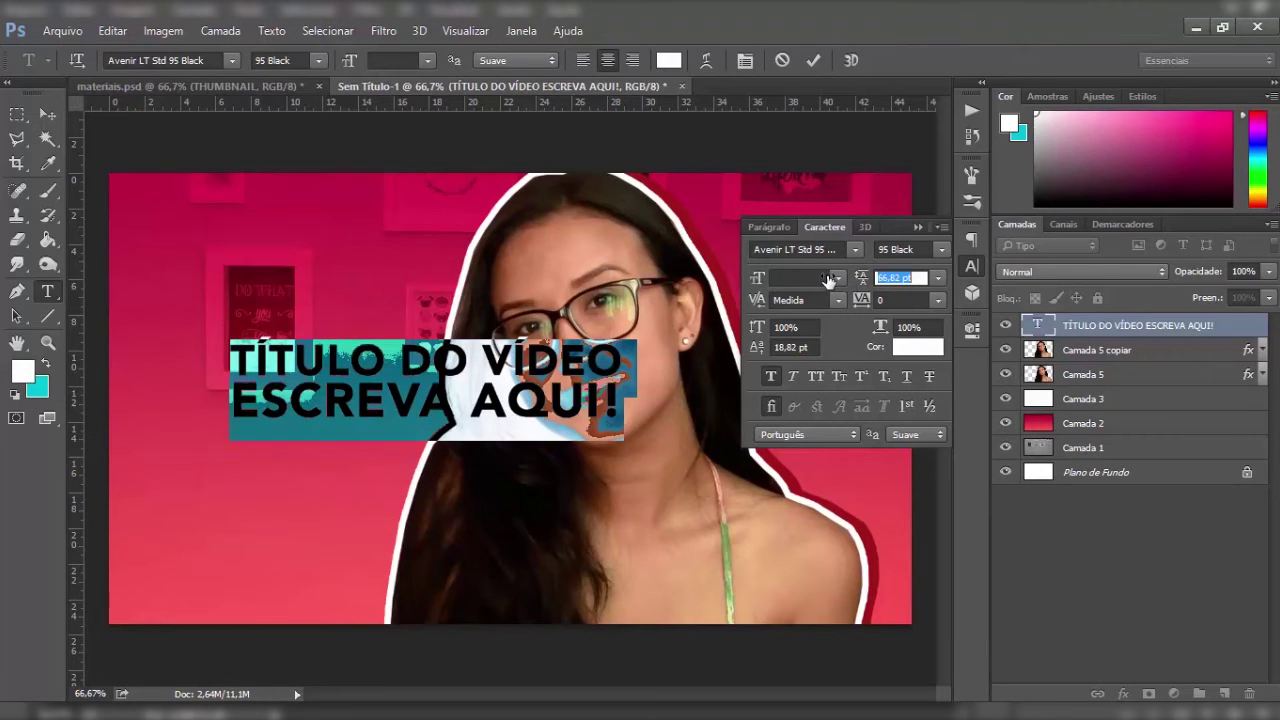
pyautogui.hotkey('ctrl', 'Return')
pyautogui.press('v')
pyautogui.moveTo(563, 376)
pyautogui.mouseDown()
pyautogui.moveTo(497, 548)
pyautogui.moveTo(482, 541)
pyautogui.mouseUp()
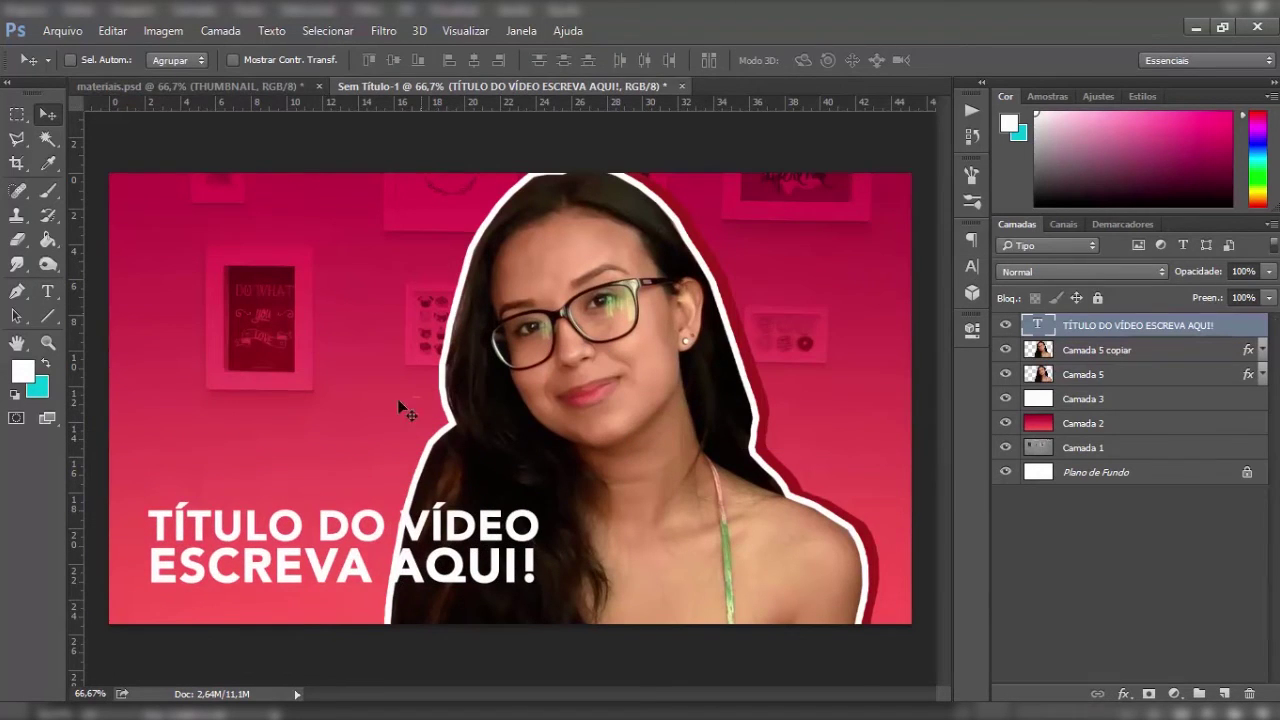
# - Give the title layer a black 3 px outer stroke and recheck its settings
pyautogui.doubleClick(1235, 326)
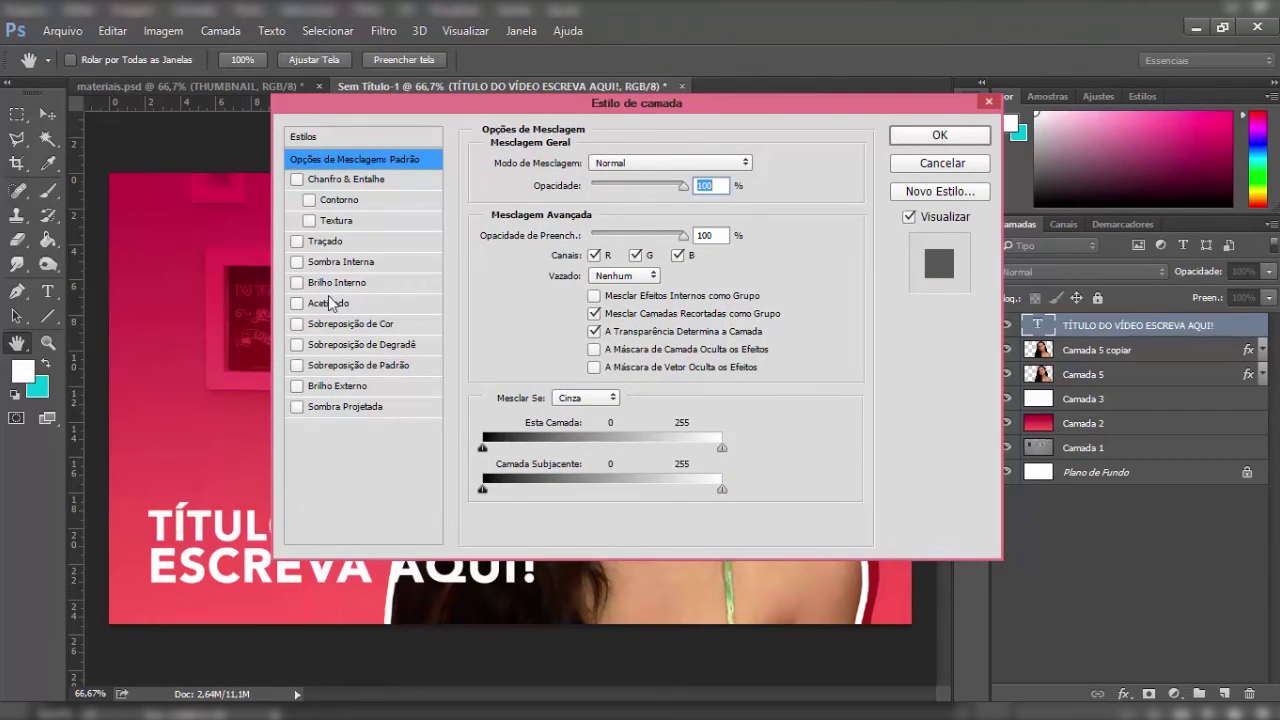
pyautogui.click(325, 241)
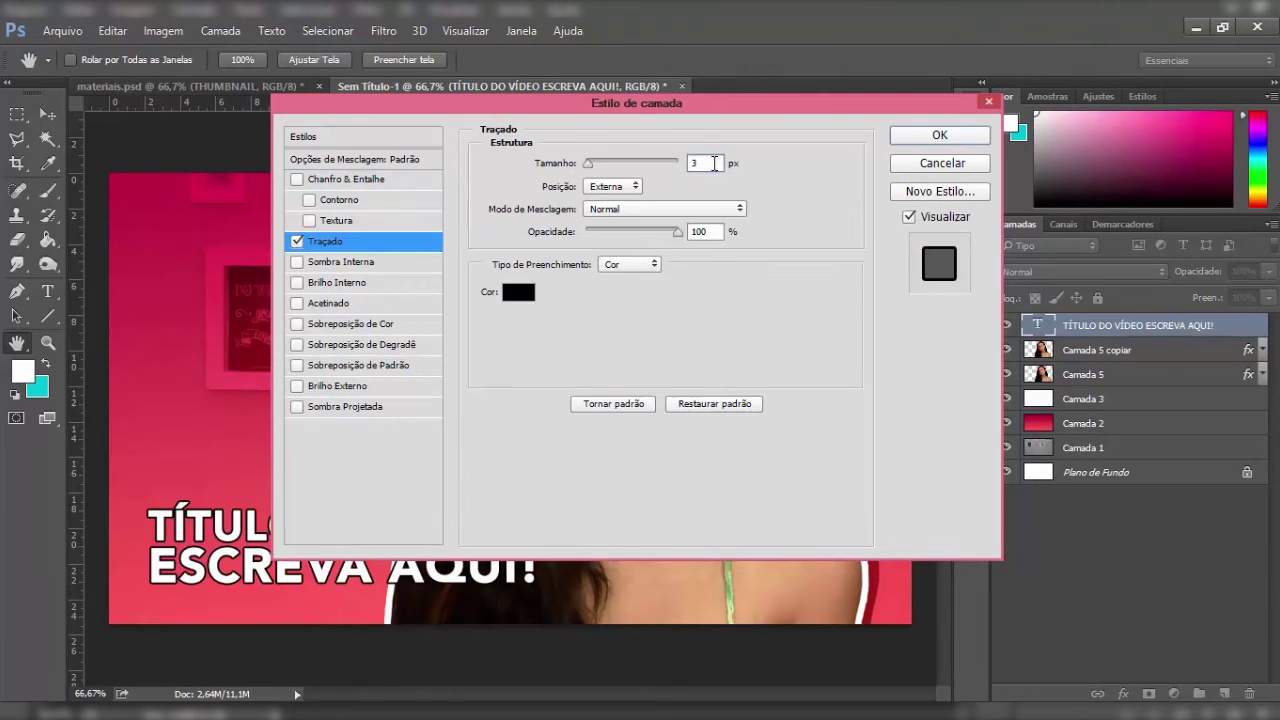
pyautogui.click(940, 135)
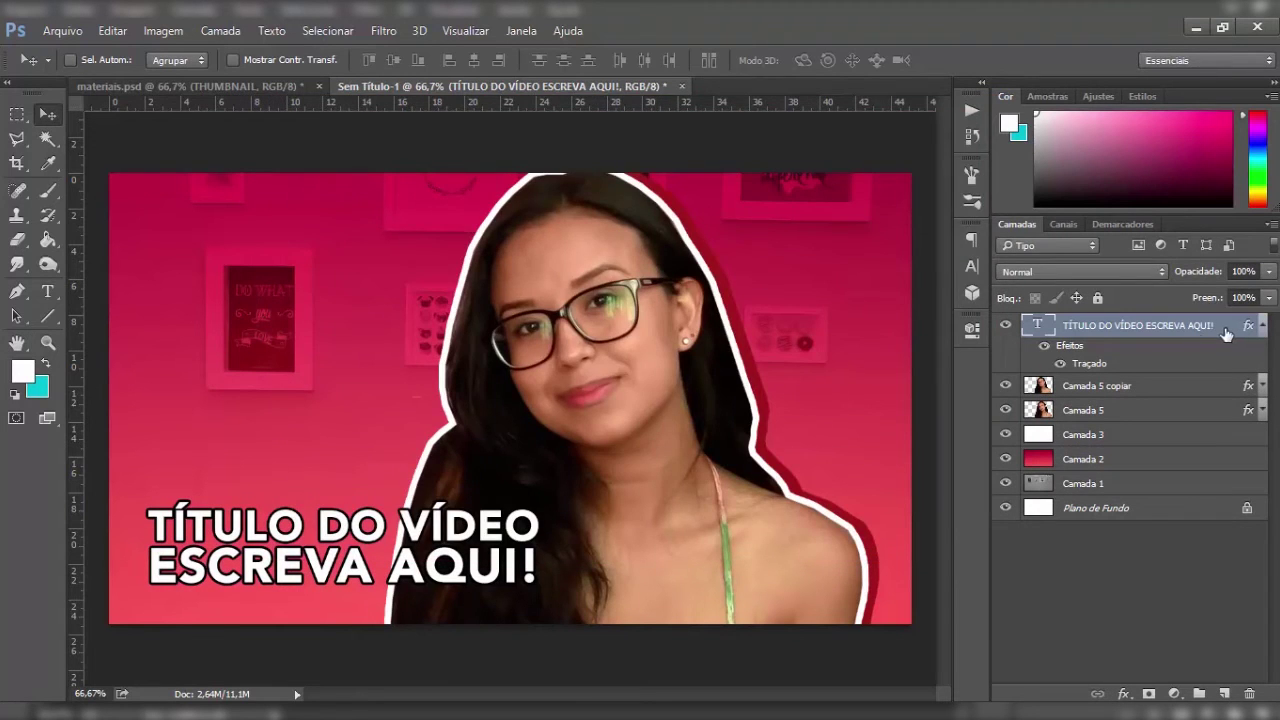
pyautogui.doubleClick(1226, 333)
pyautogui.click(343, 240)
pyautogui.click(940, 131)
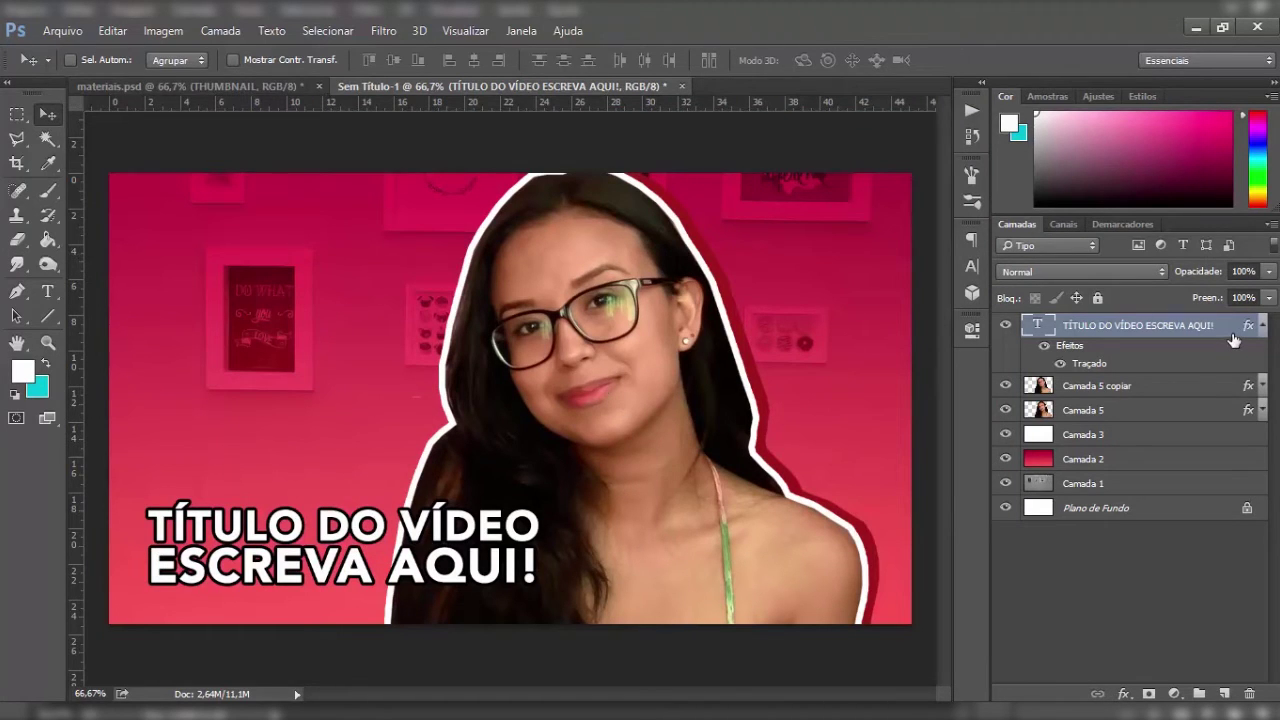
# - Duplicate the title layer, undoing an accidental move of the copy
pyautogui.hotkey('ctrl', 'j')
pyautogui.moveTo(328, 526); pyautogui.dragTo(328, 402)
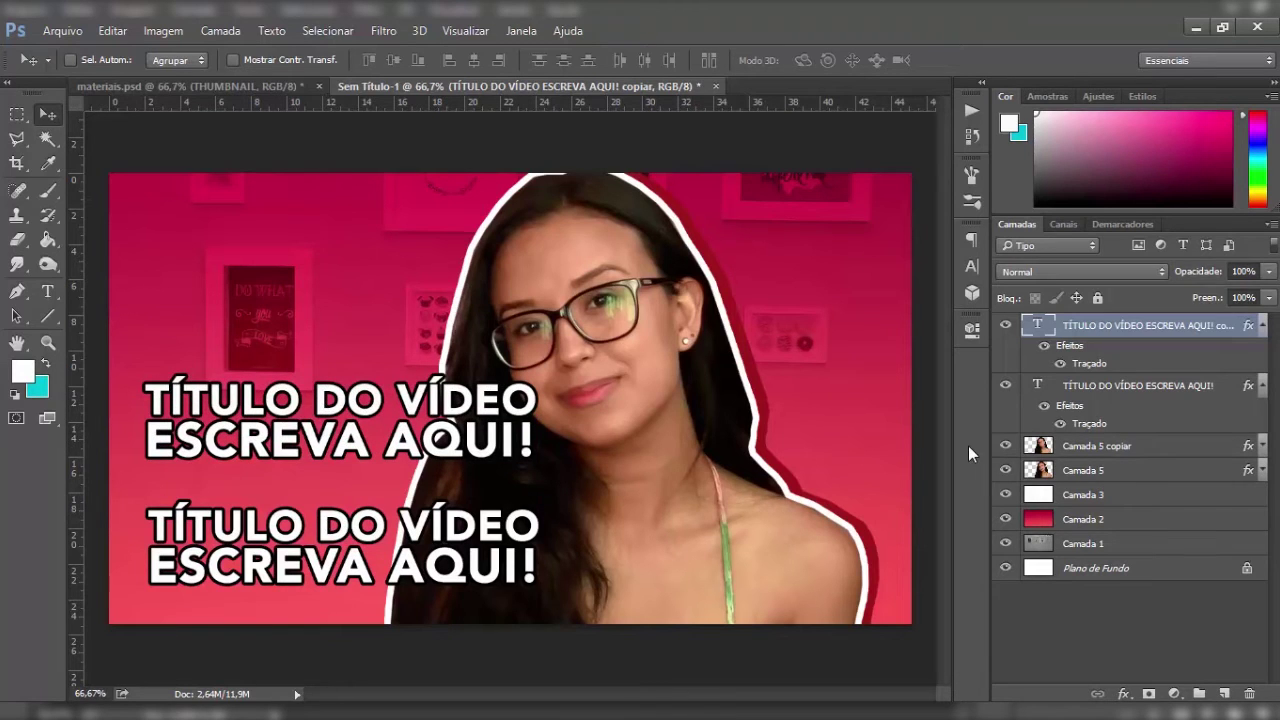
pyautogui.hotkey('ctrl', 'z')
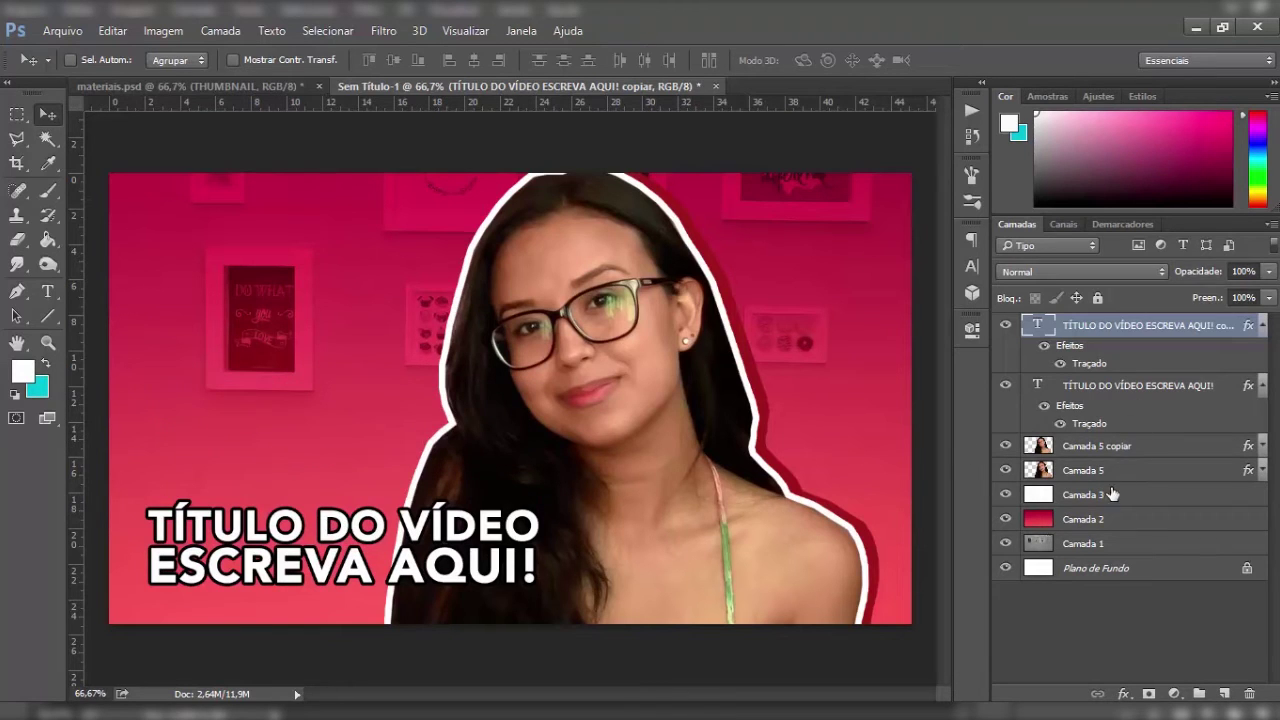
# - Copy Camada 5's layer style and paste its dark red overlay onto the lower title layer
pyautogui.rightClick(1113, 470)
pyautogui.click(813, 398)
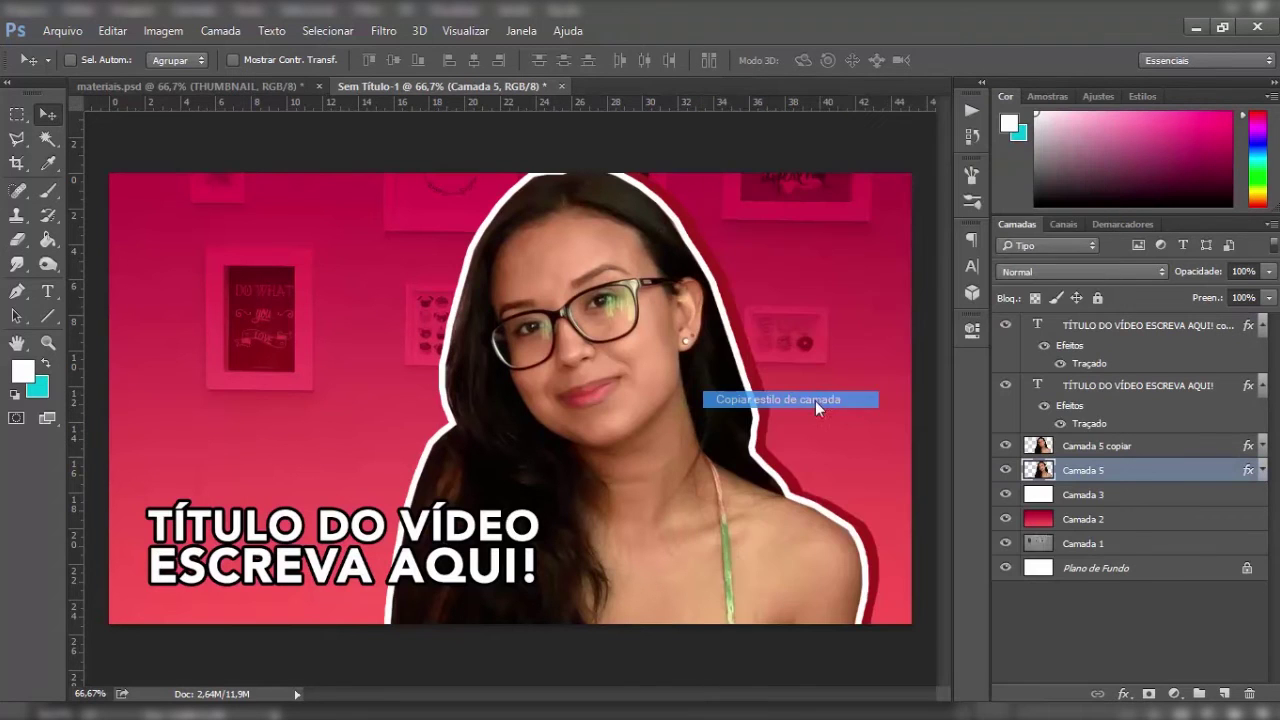
pyautogui.click(1140, 325)
pyautogui.click(1177, 386)
pyautogui.rightClick(1177, 386)
pyautogui.click(840, 631)
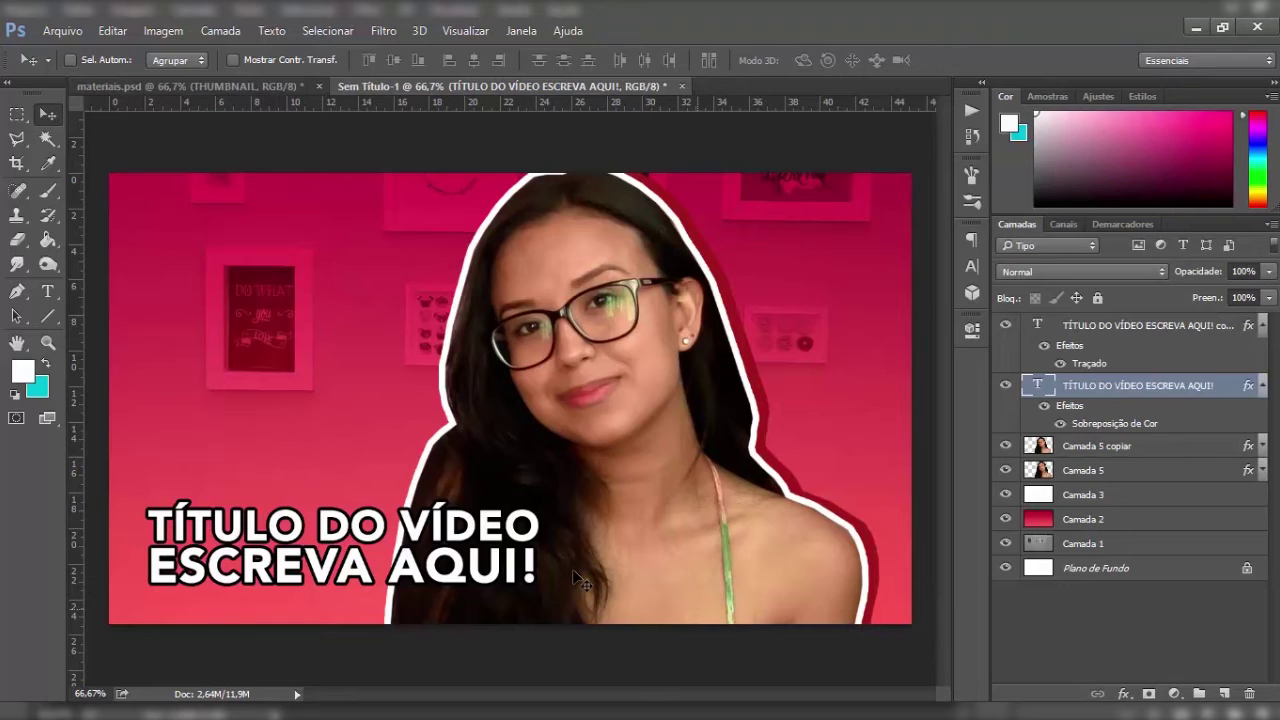
# - Nudge the red title copy up twice and left once to offset the shadow
pyautogui.press('Up')
pyautogui.press('Up')
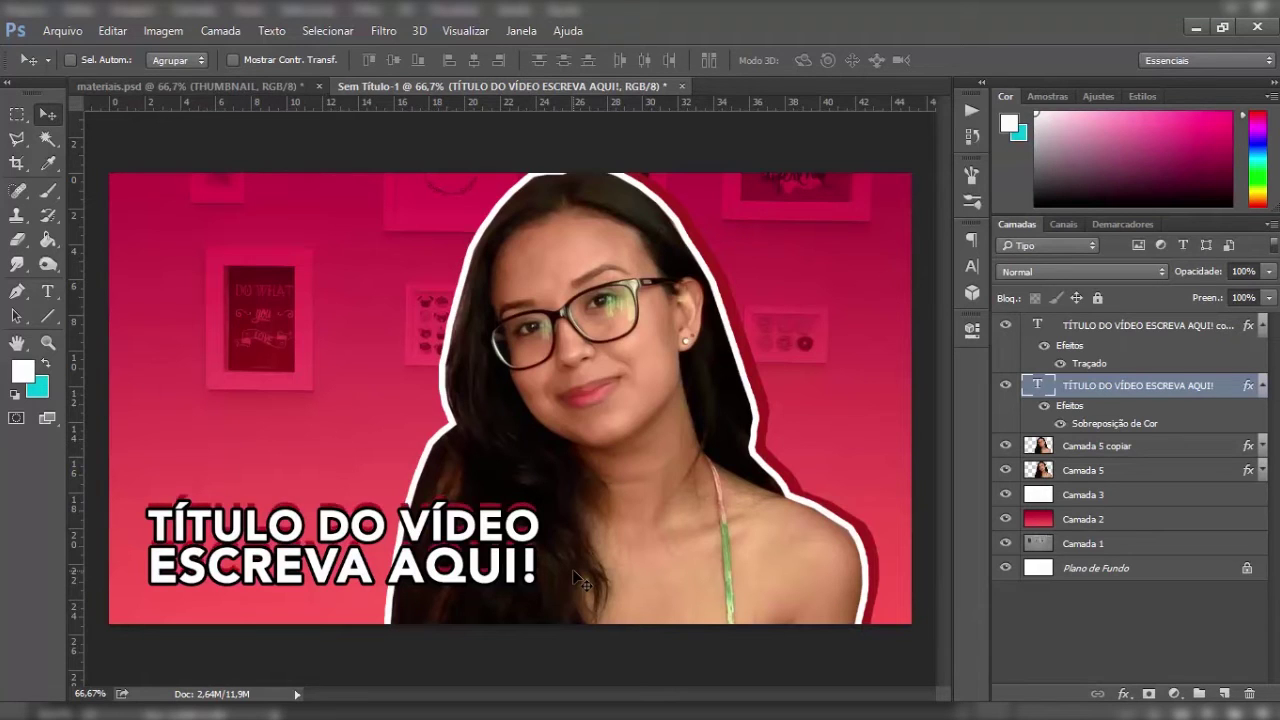
pyautogui.press('Up')
pyautogui.press('Up')
pyautogui.press('Up')
pyautogui.press('Up')
pyautogui.press('Up')
pyautogui.press('Up')
pyautogui.press('Up')
pyautogui.press('Up')
pyautogui.press('Left')
pyautogui.press('Left')
pyautogui.click(1155, 447)
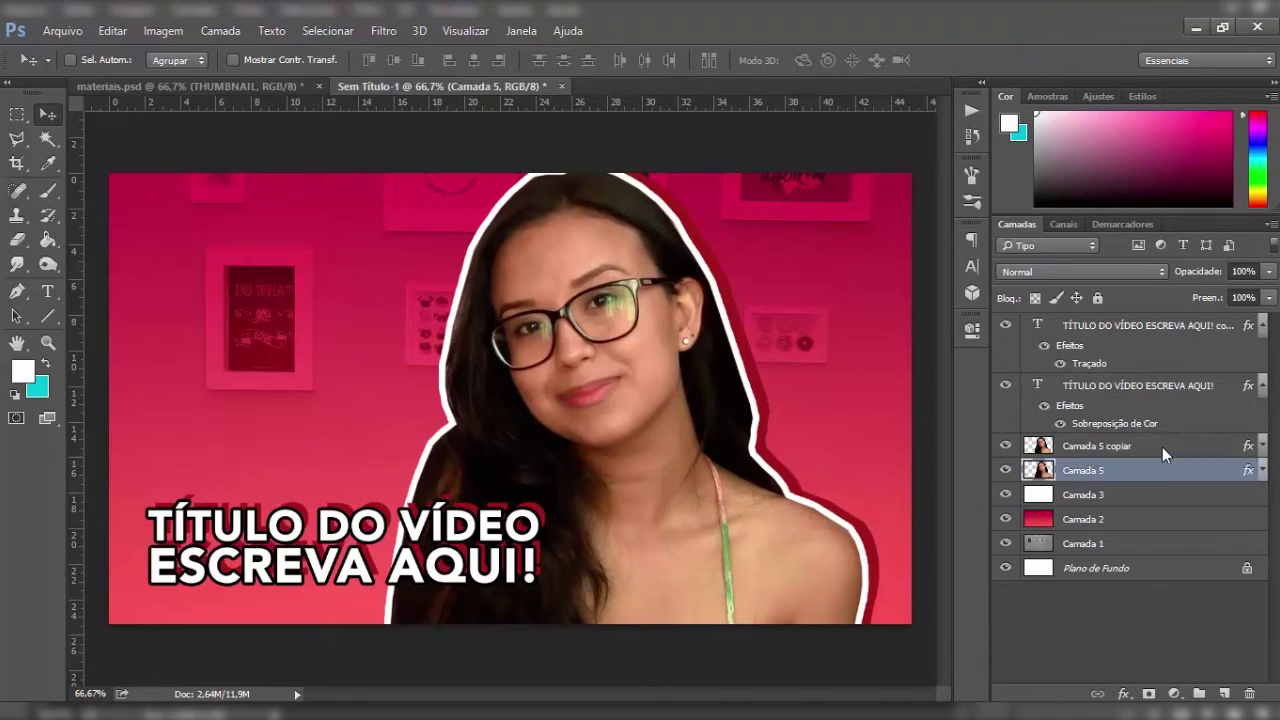
# - Move the portrait about 33 px right, the titles left and up, and hide the red copy
pyautogui.keyDown('shift'); pyautogui.click(1146, 469); pyautogui.keyUp('shift')
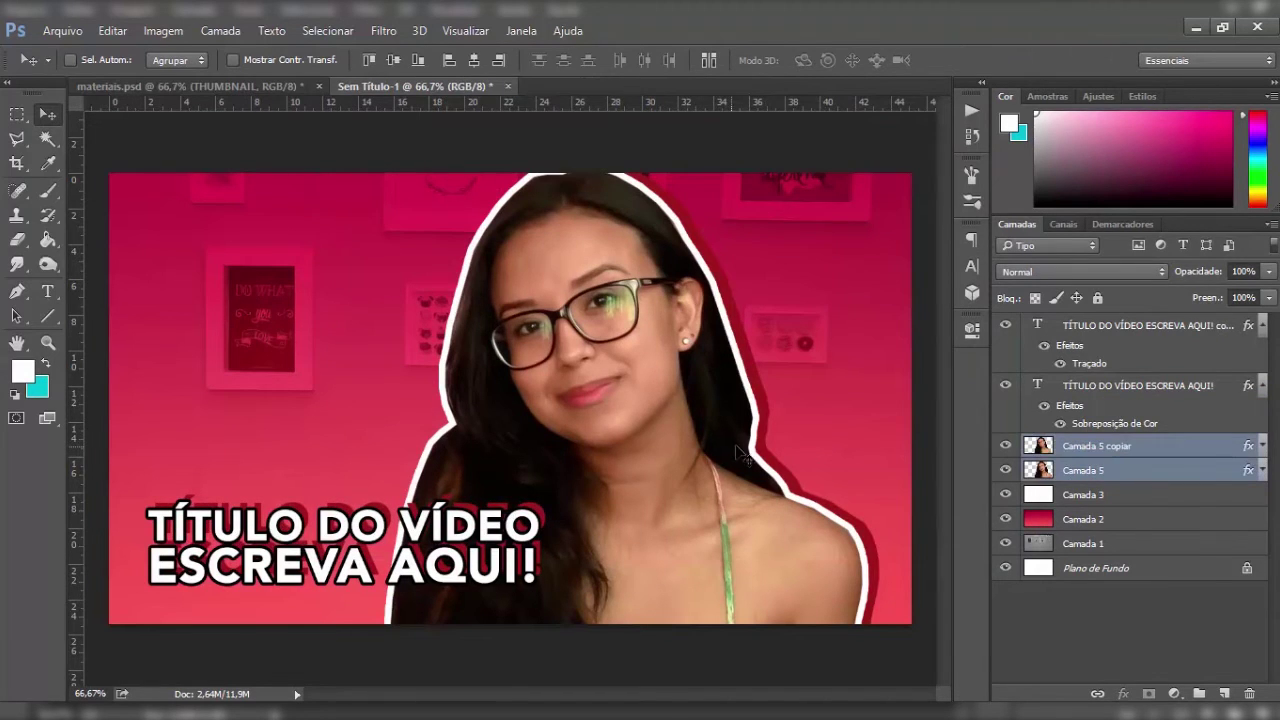
pyautogui.moveTo(740, 455); pyautogui.dragTo(773, 445)
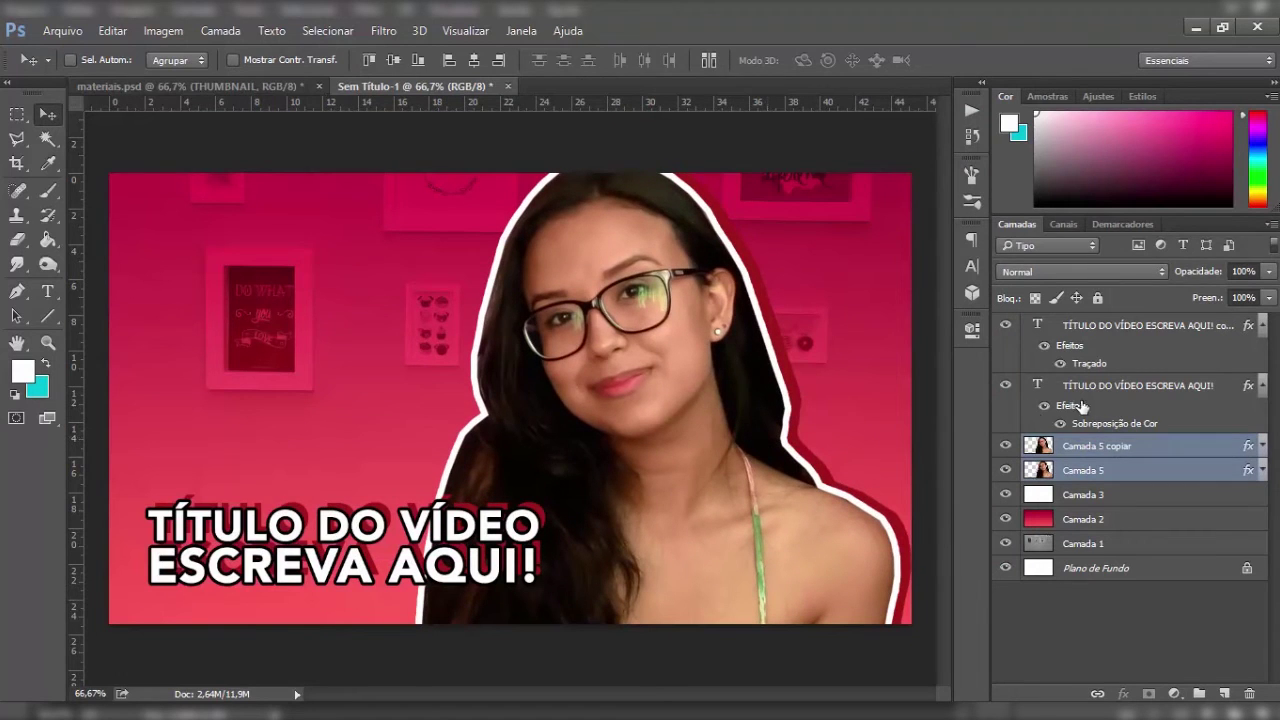
pyautogui.click(1108, 388)
pyautogui.keyDown('shift'); pyautogui.click(1130, 327); pyautogui.keyUp('shift')
pyautogui.moveTo(526, 530)
pyautogui.mouseDown()
pyautogui.moveTo(500, 528)
pyautogui.moveTo(511, 582)
pyautogui.mouseUp()
pyautogui.moveTo(514, 566); pyautogui.dragTo(397, 410)
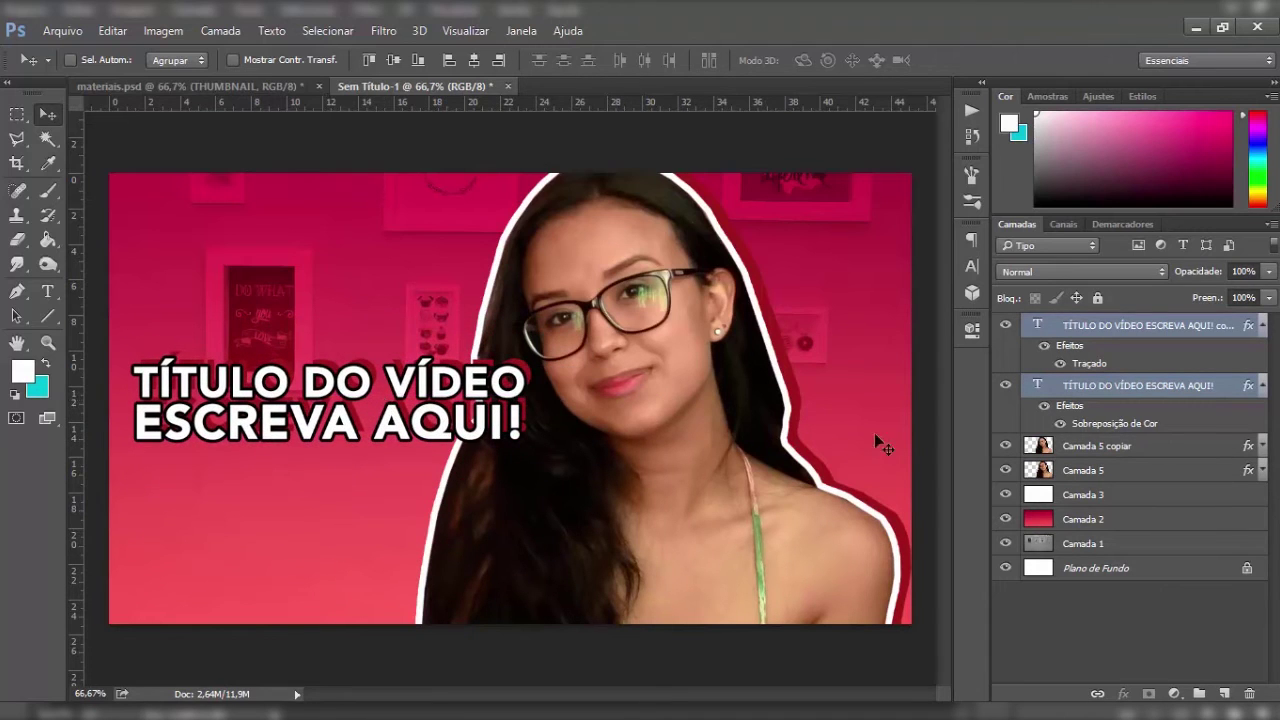
pyautogui.click(1005, 385)
# - Break the outlined title into four lines after VÍDEO and ESCREVA
pyautogui.click(1110, 336)
pyautogui.press('t')
pyautogui.click(385, 378)
pyautogui.press('Return')
pyautogui.click(362, 465)
pyautogui.press('Return')
pyautogui.click(247, 462)
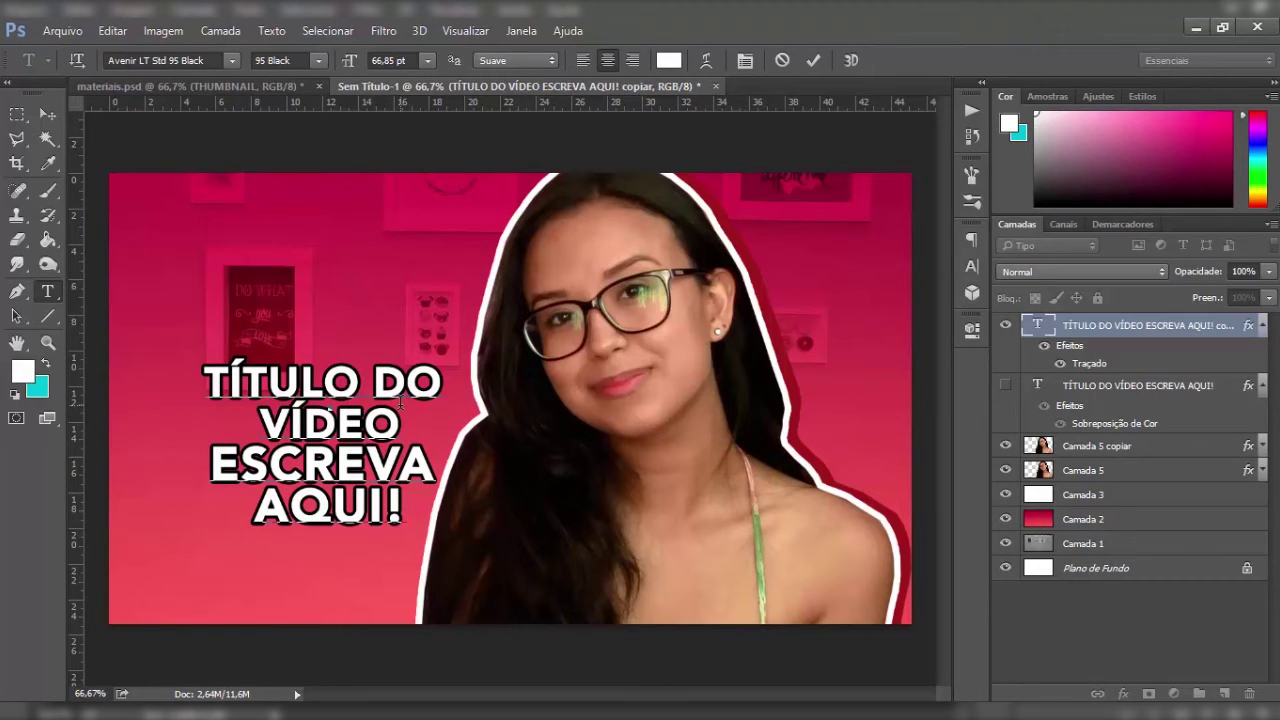
# - Enlarge the VÍDEO and ESCREVA AQUI! lines, reaching 112.85 pt
pyautogui.doubleClick(403, 415)
pyautogui.hotkey('ctrl', 'shift', '.')
pyautogui.hotkey('ctrl', 'shift', '.')
pyautogui.press('Down')
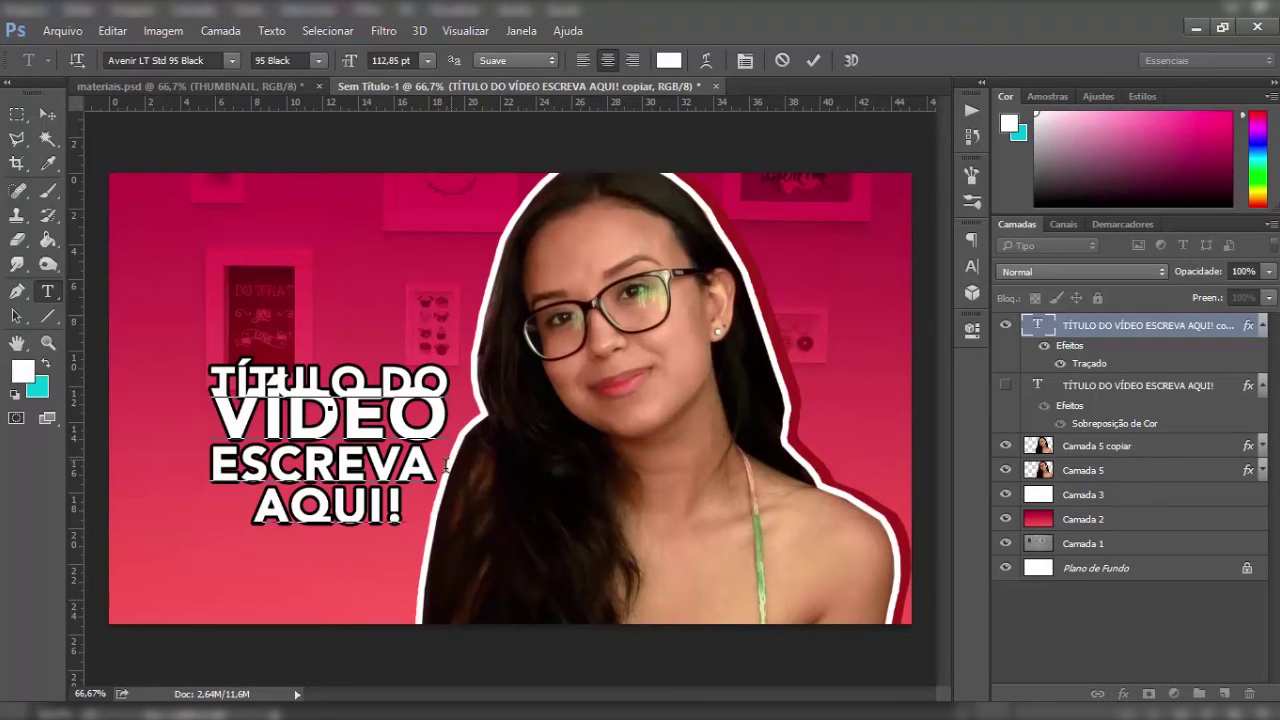
pyautogui.hotkey('shift', 'Left')
pyautogui.hotkey('shift', 'Left')
pyautogui.hotkey('shift', 'Left')
pyautogui.hotkey('ctrl', 'shift', '.')
pyautogui.hotkey('ctrl', 'shift', '.')
pyautogui.hotkey('ctrl', 'shift', '.')
pyautogui.hotkey('ctrl', 'shift', '.')
pyautogui.hotkey('ctrl', 'shift', '.')
pyautogui.hotkey('ctrl', 'shift', '.')
pyautogui.hotkey('ctrl', 'shift', '.')
pyautogui.hotkey('ctrl', 'shift', '.')
# - Reduce the title's line spacing in the Character panel and commit the edit
pyautogui.click(971, 266)
pyautogui.click(898, 277)
pyautogui.scroll(5, 905, 277)
pyautogui.scroll(5, 905, 277)
pyautogui.scroll(5, 908, 277)
pyautogui.press('Return')
pyautogui.press('Up')
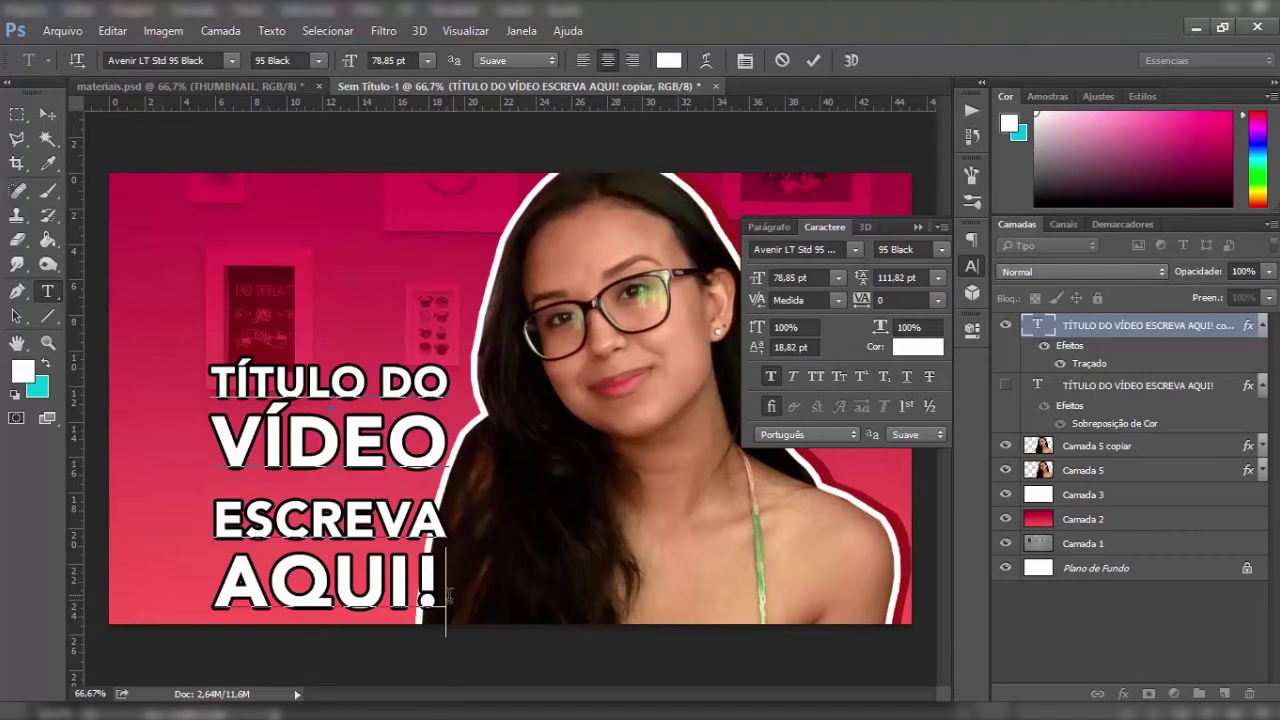
pyautogui.hotkey('shift', 'Down')
pyautogui.scroll(-5, 882, 283)
pyautogui.scroll(-3, 882, 283)
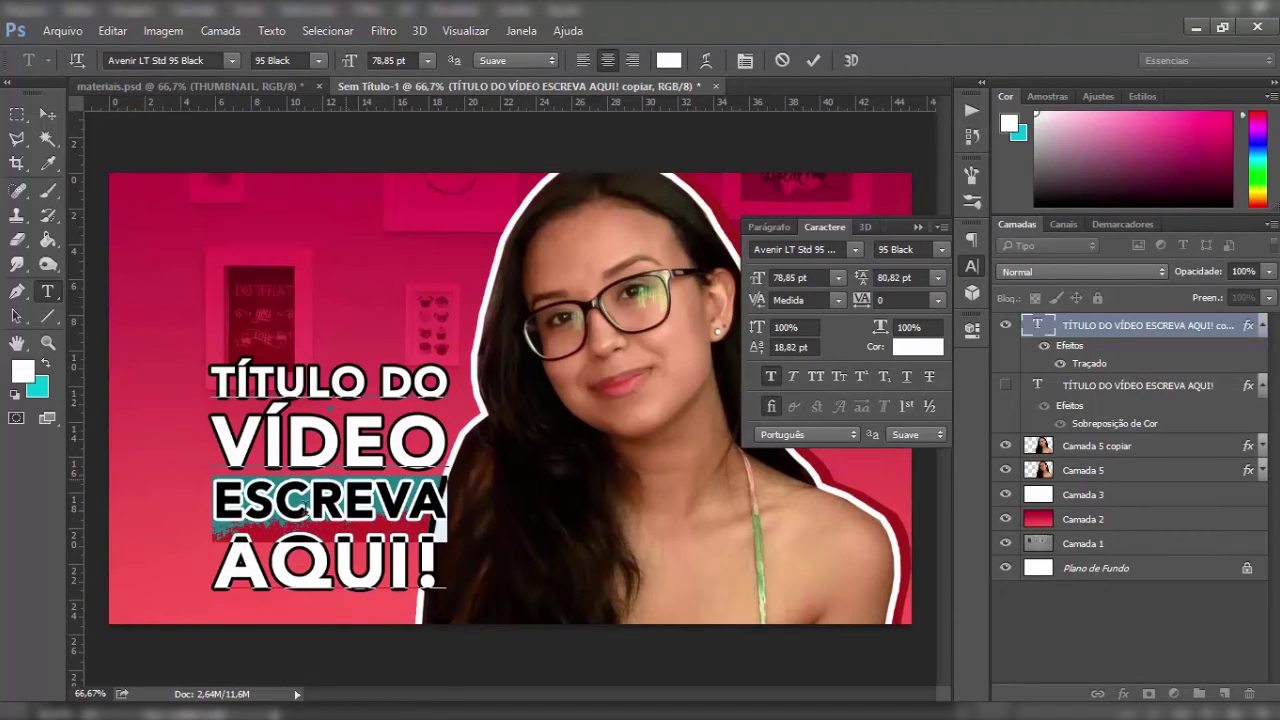
pyautogui.hotkey('ctrl', 'Return')
# - Move the whole title up and left on the canvas
pyautogui.press('v')
pyautogui.moveTo(292, 515)
pyautogui.mouseDown()
pyautogui.moveTo(240, 385)
pyautogui.moveTo(255, 425)
pyautogui.mouseUp()
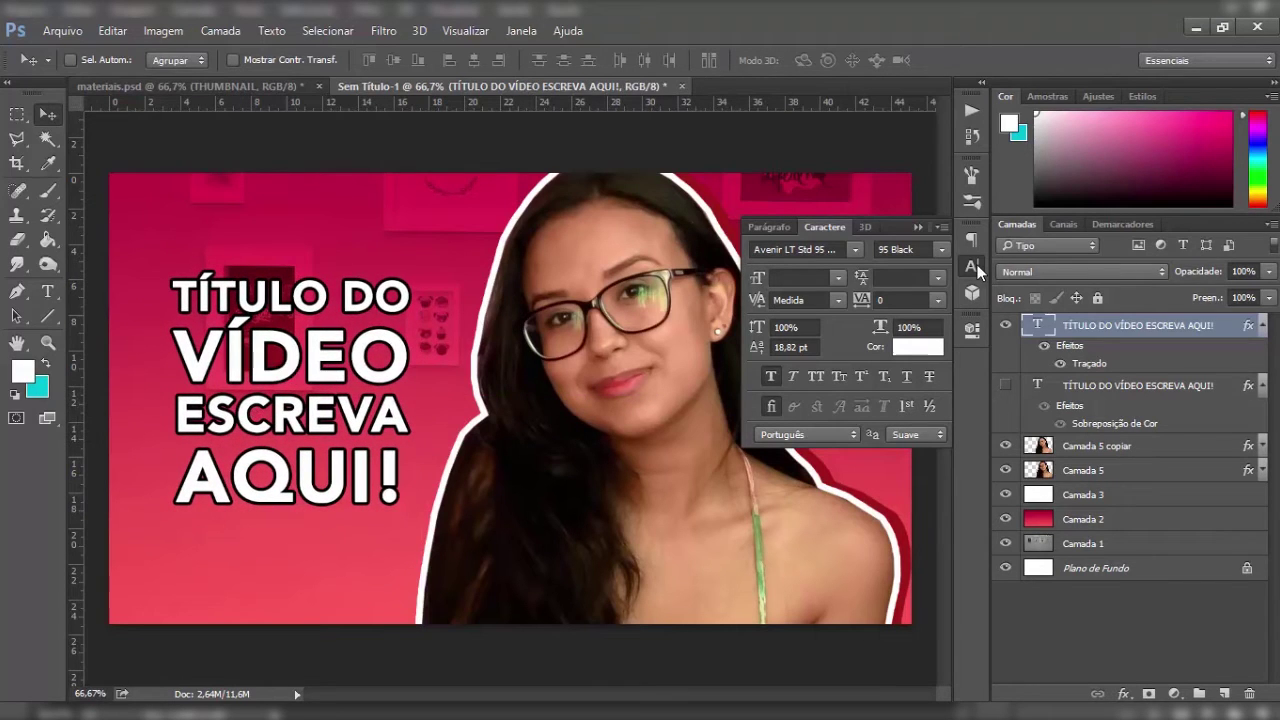
pyautogui.hotkey('ctrl', 't')
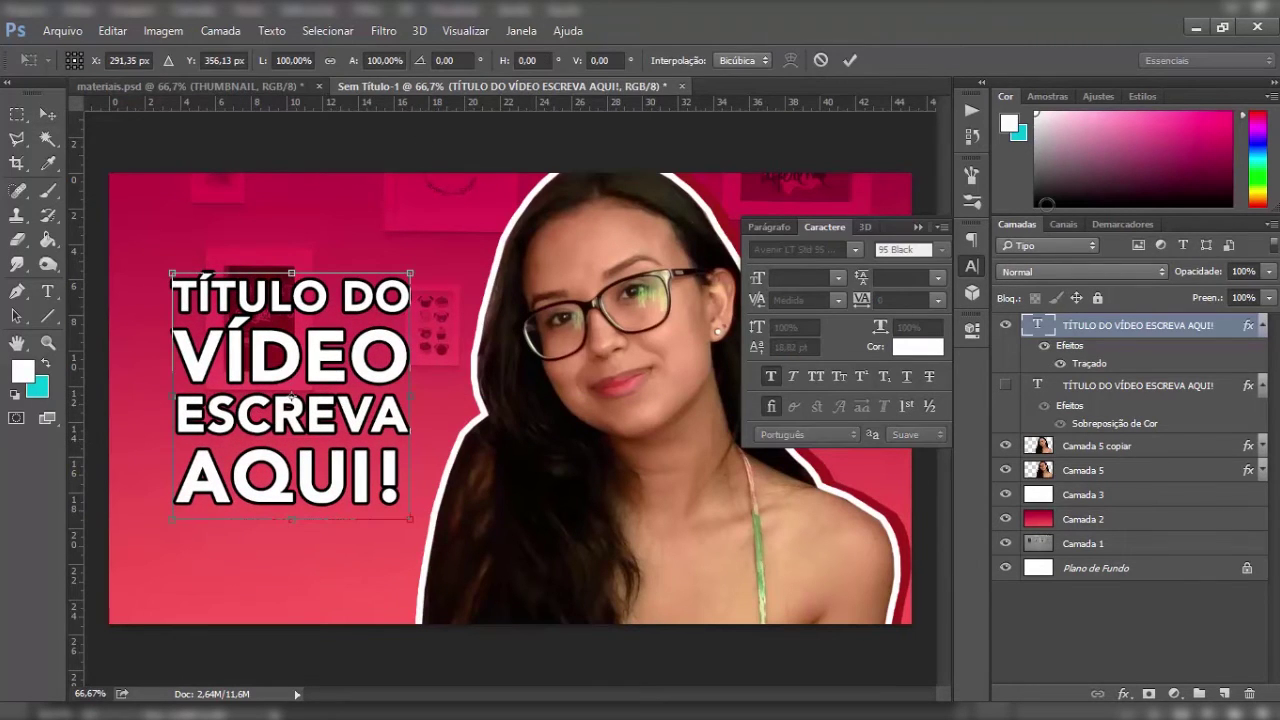
pyautogui.press('Return')
# - Duplicate the title, paste the dark red style onto the original, and nudge it down
pyautogui.hotkey('ctrl', 'j')
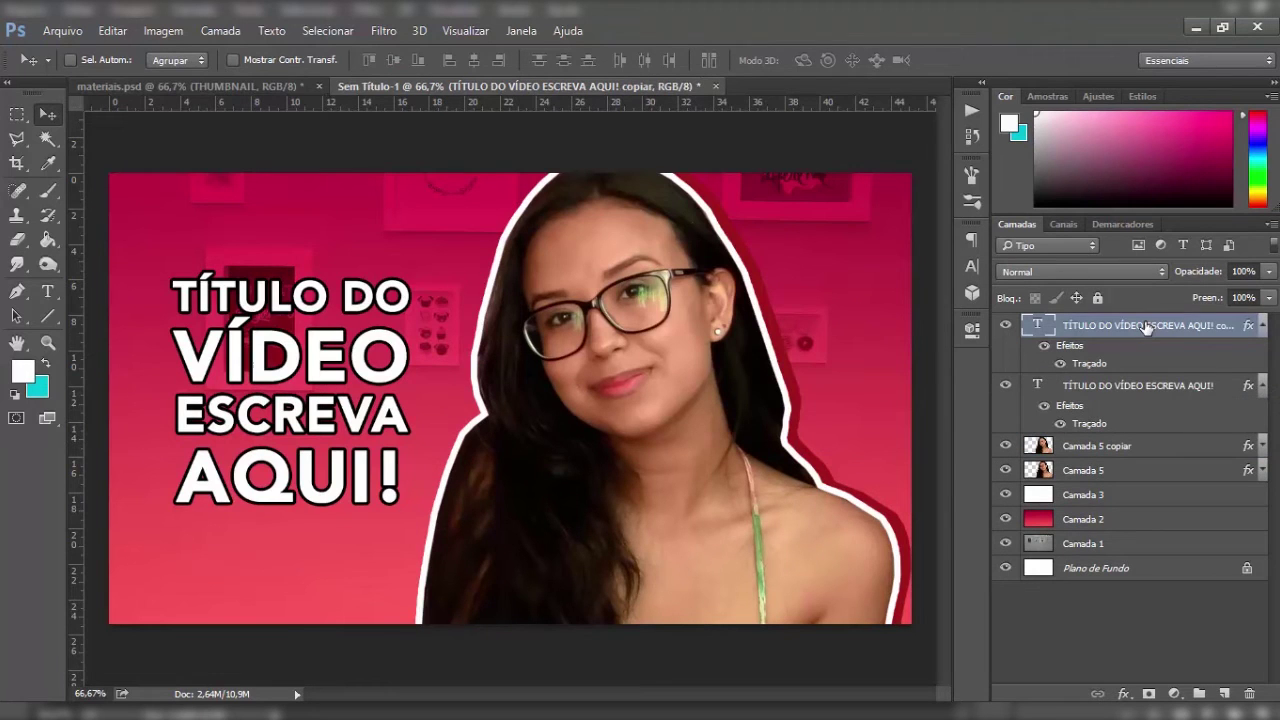
pyautogui.click(1263, 327)
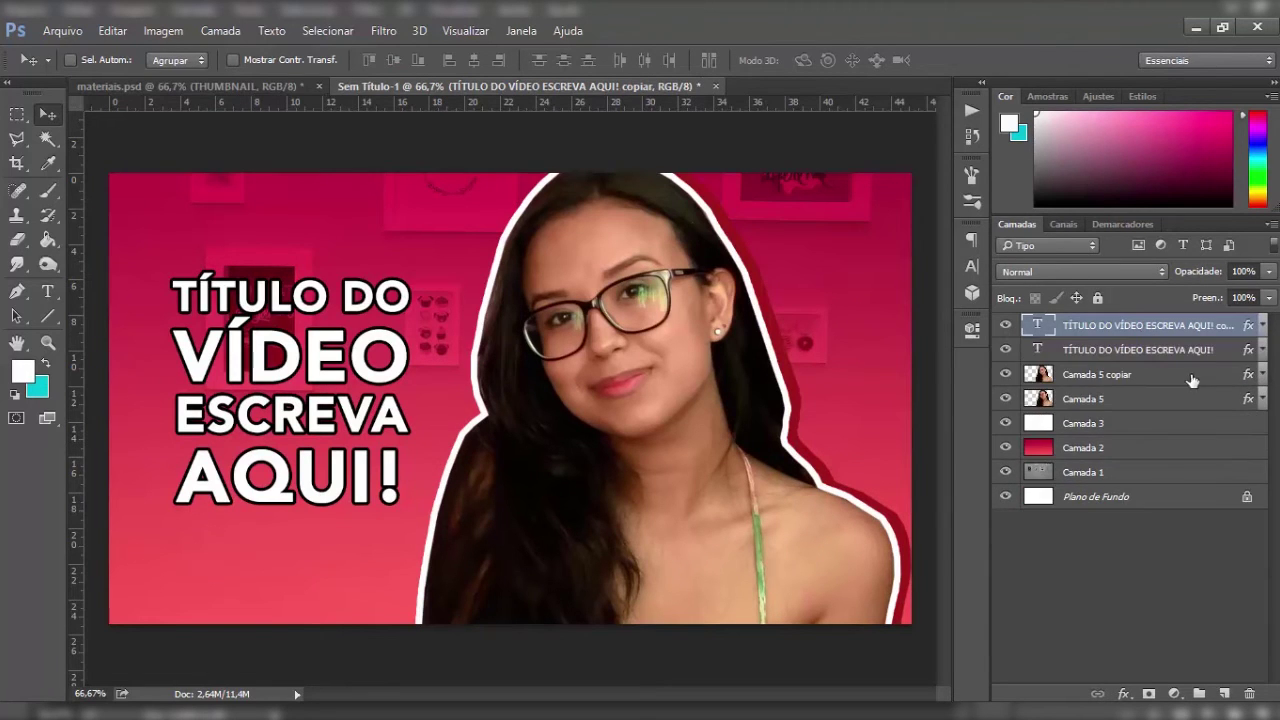
pyautogui.rightClick(1170, 352)
pyautogui.click(797, 634)
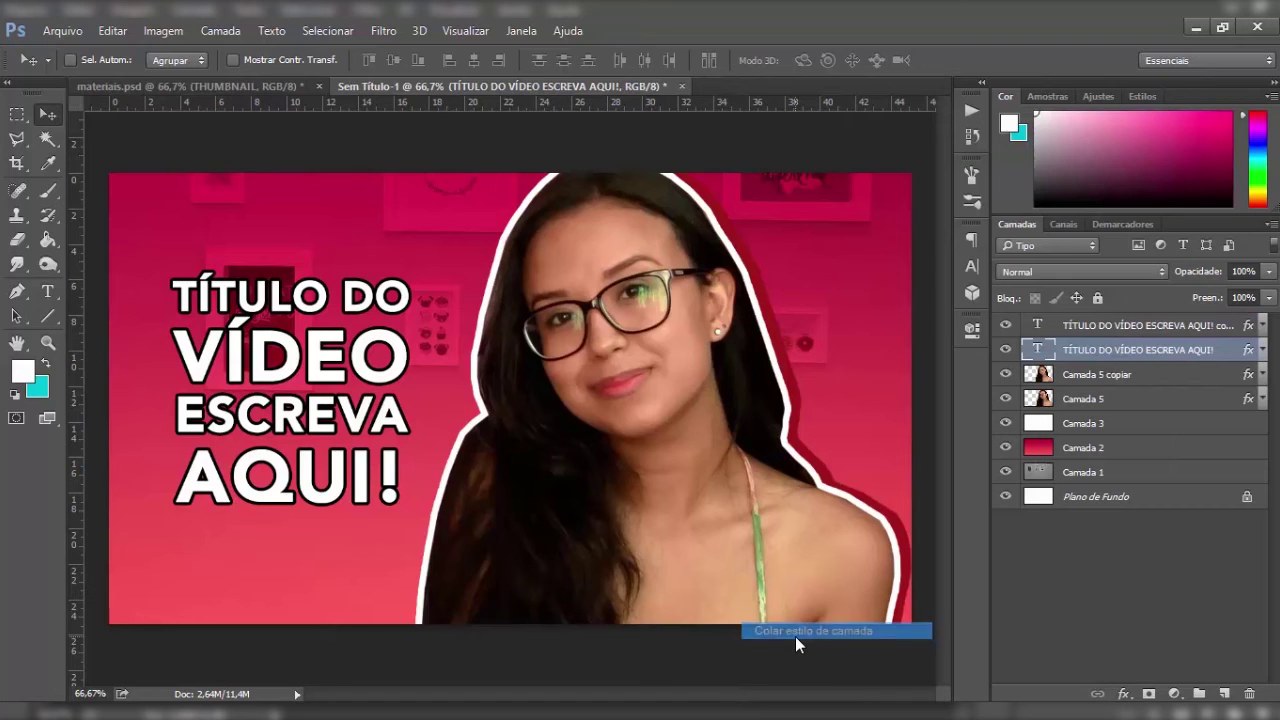
pyautogui.press('Down')
pyautogui.press('Down')
pyautogui.press('Down')
pyautogui.press('Down')
pyautogui.press('Down')
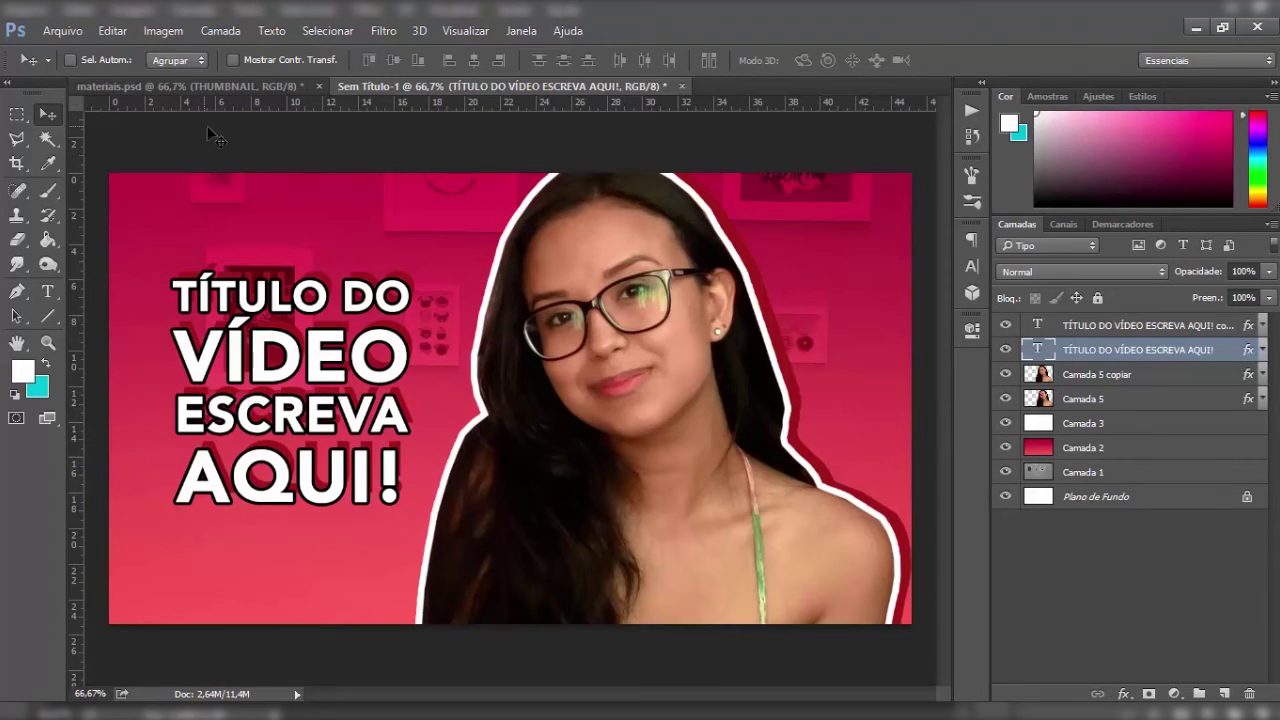
pyautogui.hotkey('ctrl', 'o')
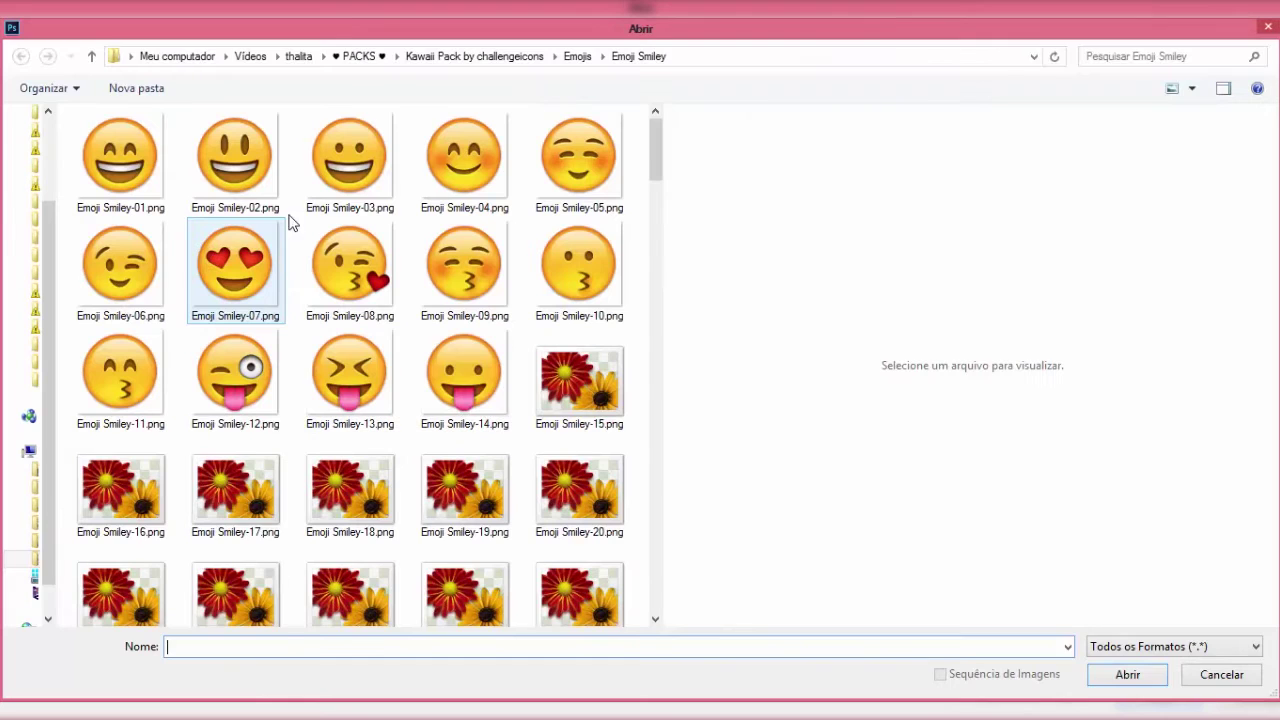
# - Open five emoji PNGs, including the sparkles, and return to the thumbnail document
pyautogui.moveTo(656, 156); pyautogui.dragTo(646, 345)
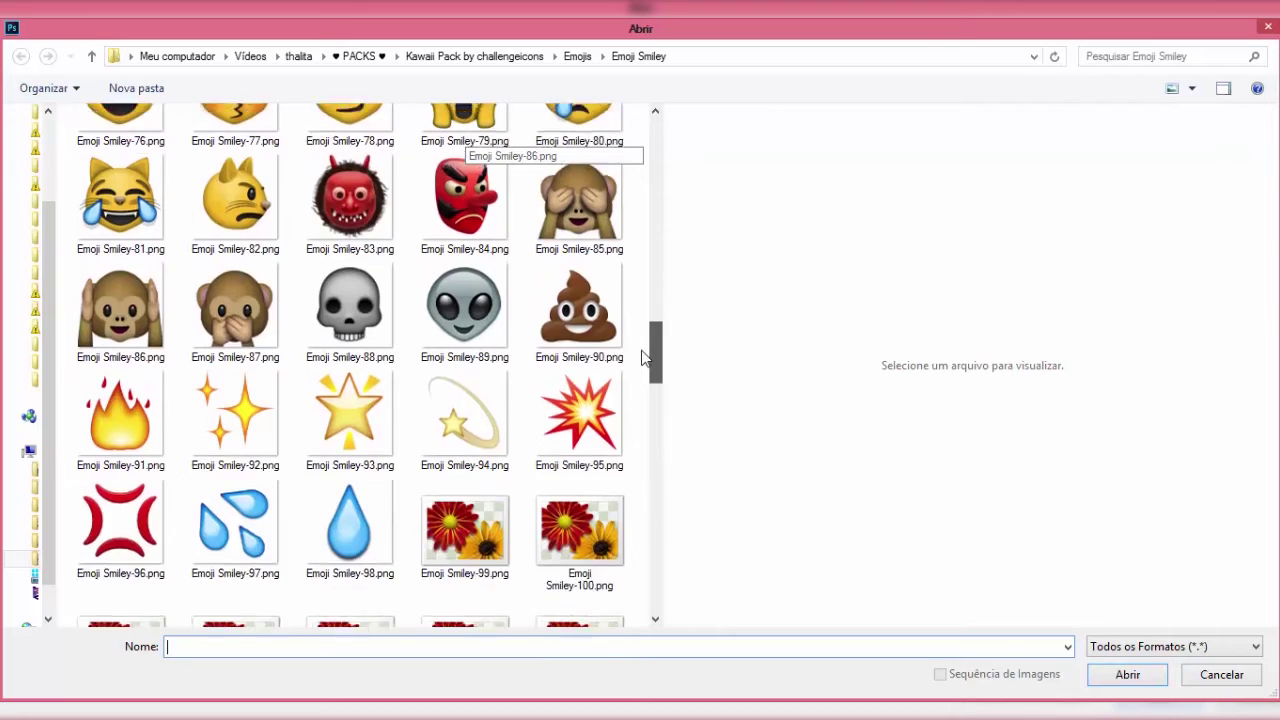
pyautogui.click(232, 398)
pyautogui.scroll(-5, 400, 380)
pyautogui.scroll(3, 110, 300)
pyautogui.keyDown('ctrl'); pyautogui.click(110, 300); pyautogui.keyUp('ctrl')
pyautogui.scroll(-10, 110, 300)
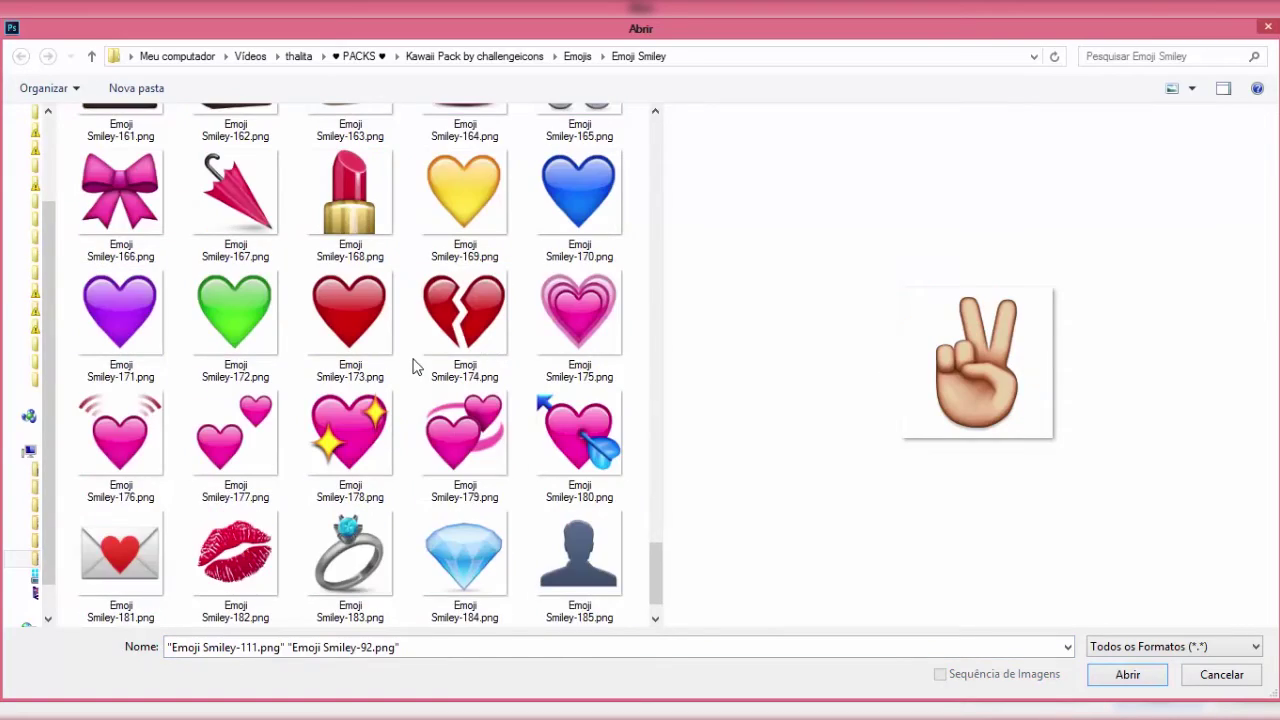
pyautogui.keyDown('ctrl'); pyautogui.click(457, 314); pyautogui.keyUp('ctrl')
pyautogui.keyDown('ctrl'); pyautogui.click(114, 443); pyautogui.keyUp('ctrl')
pyautogui.keyDown('ctrl'); pyautogui.click(457, 443); pyautogui.keyUp('ctrl')
pyautogui.press('Return')
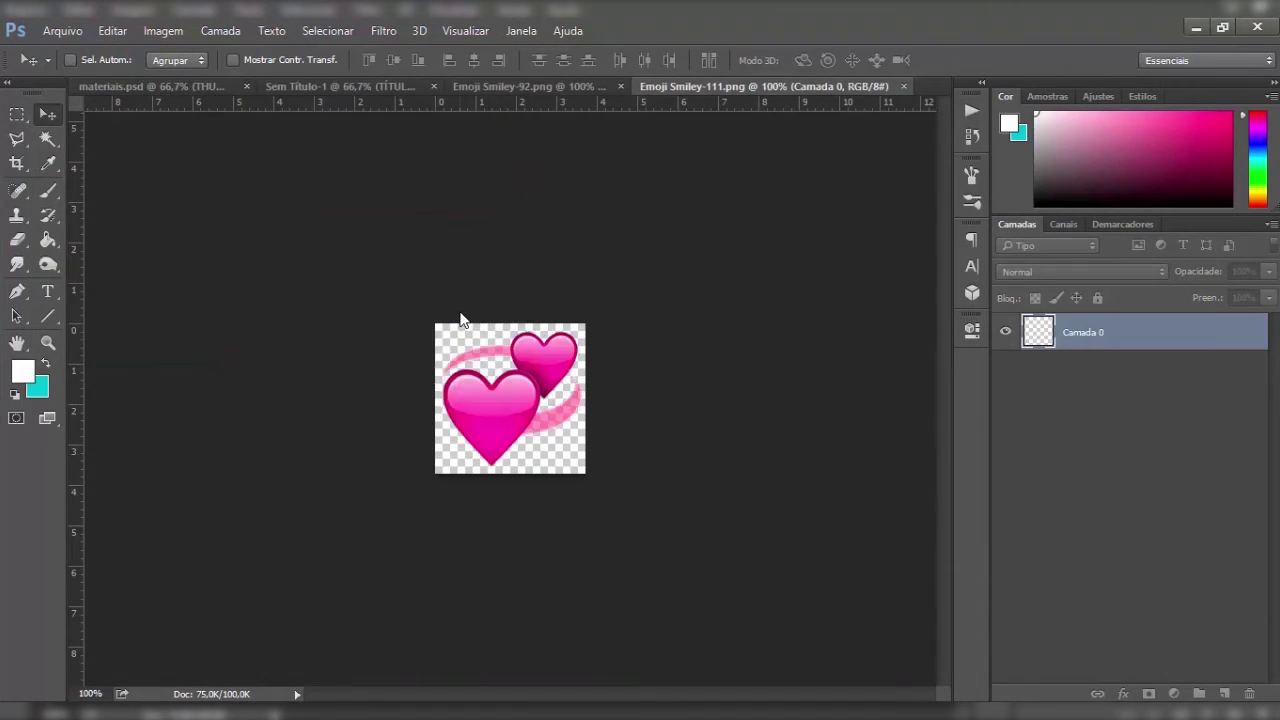
pyautogui.click(430, 87)
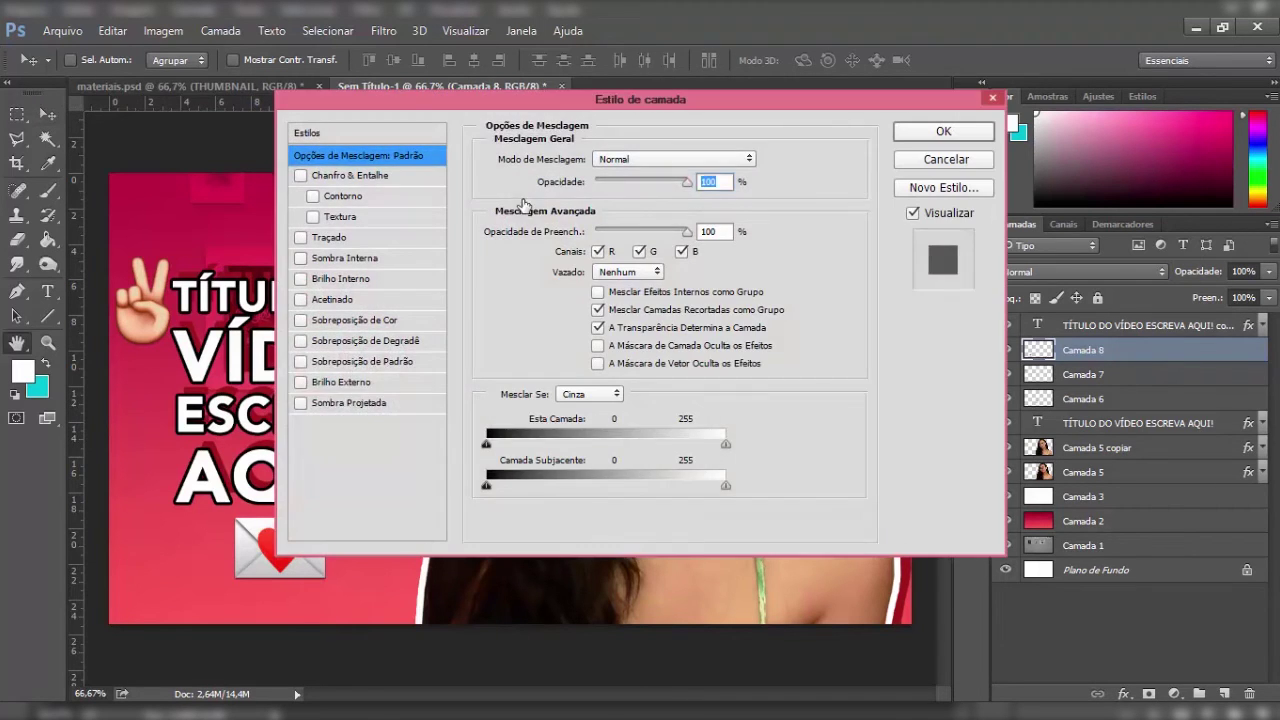
# - Add a 5 px white stroke to the emoji and paste that style onto the sparkles
pyautogui.moveTo(640, 99); pyautogui.dragTo(905, 40)
pyautogui.click(594, 178)
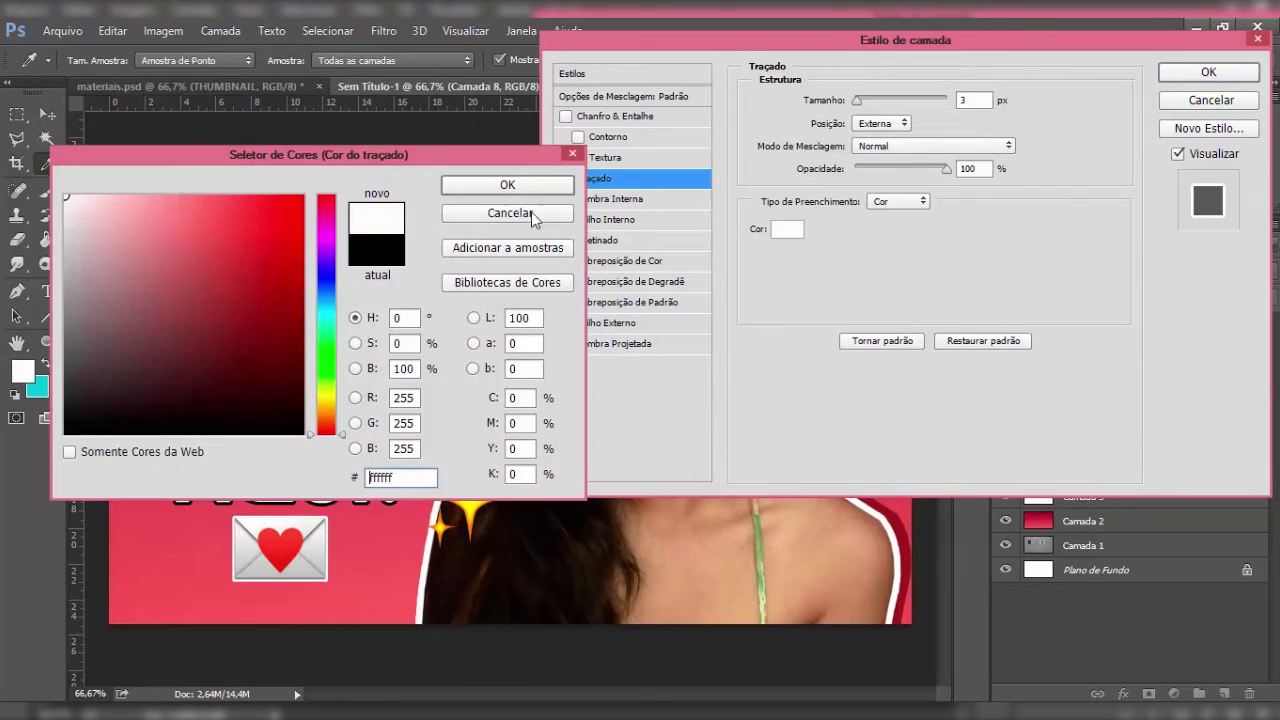
pyautogui.write('5')
pyautogui.rightClick(1160, 433)
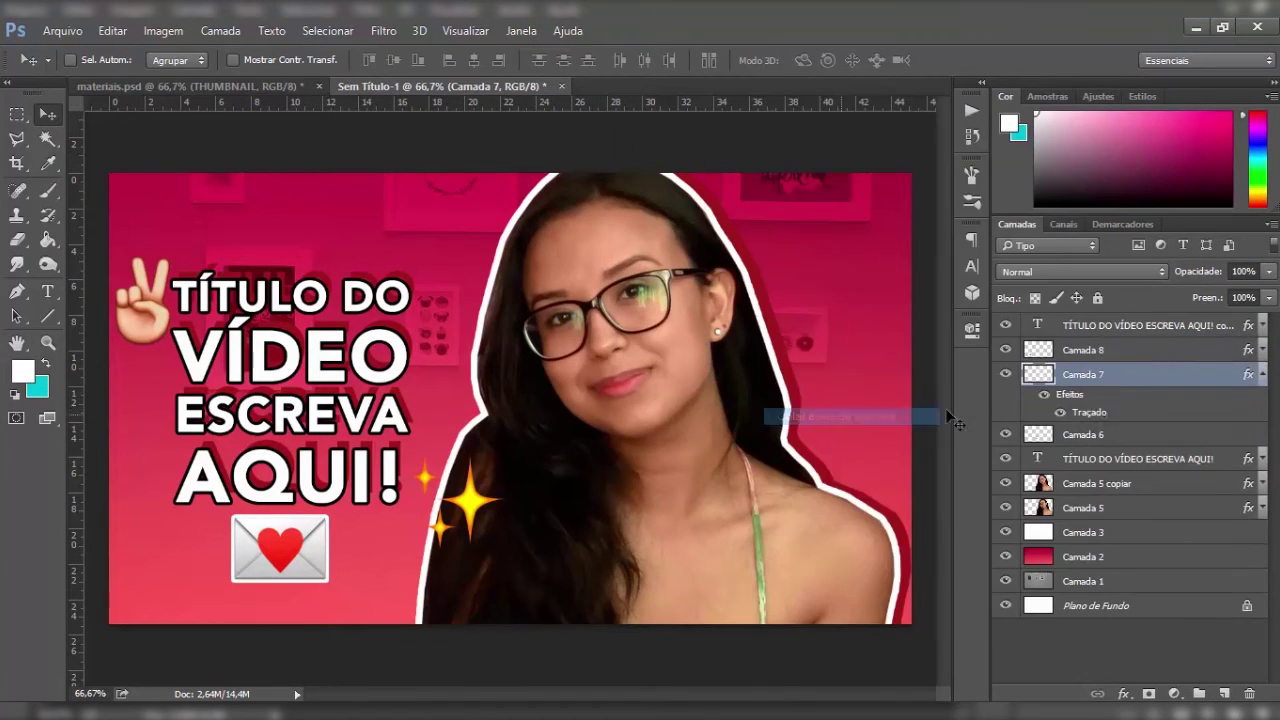
pyautogui.click(798, 416)
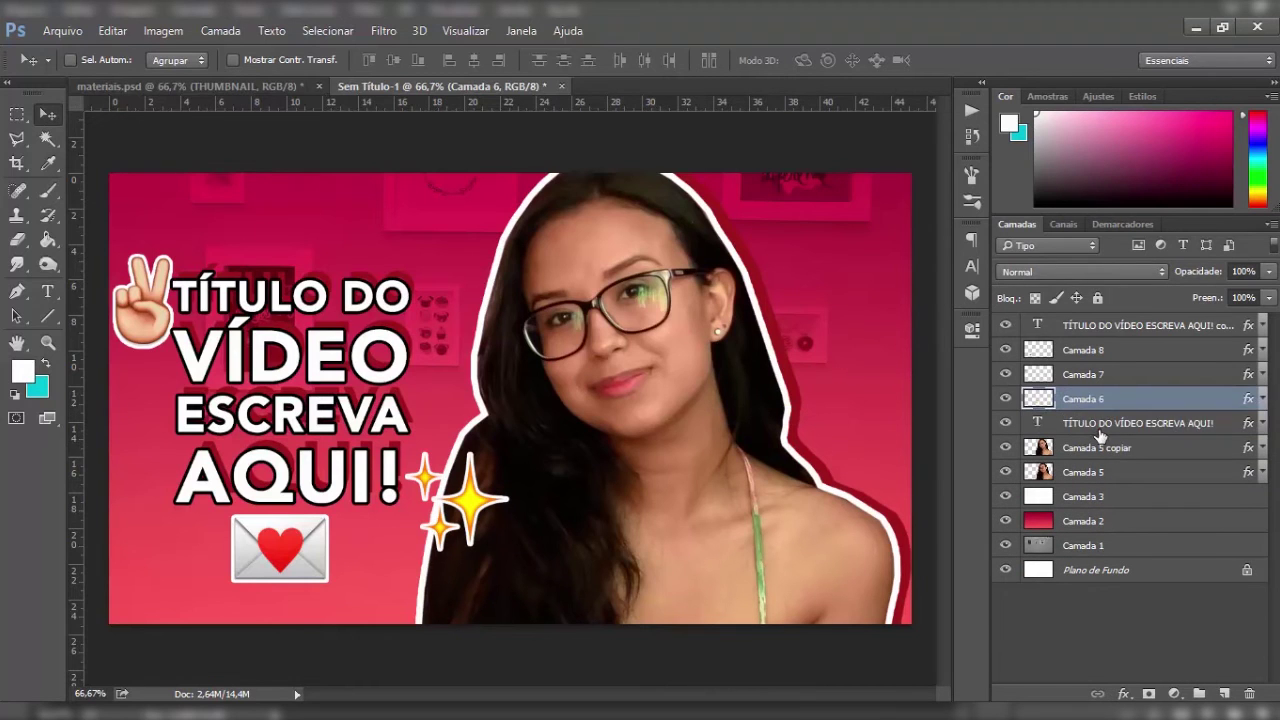
# - Stack the three emoji layers above both title layers
pyautogui.click(1140, 423)
pyautogui.moveTo(1140, 423); pyautogui.dragTo(1140, 340)
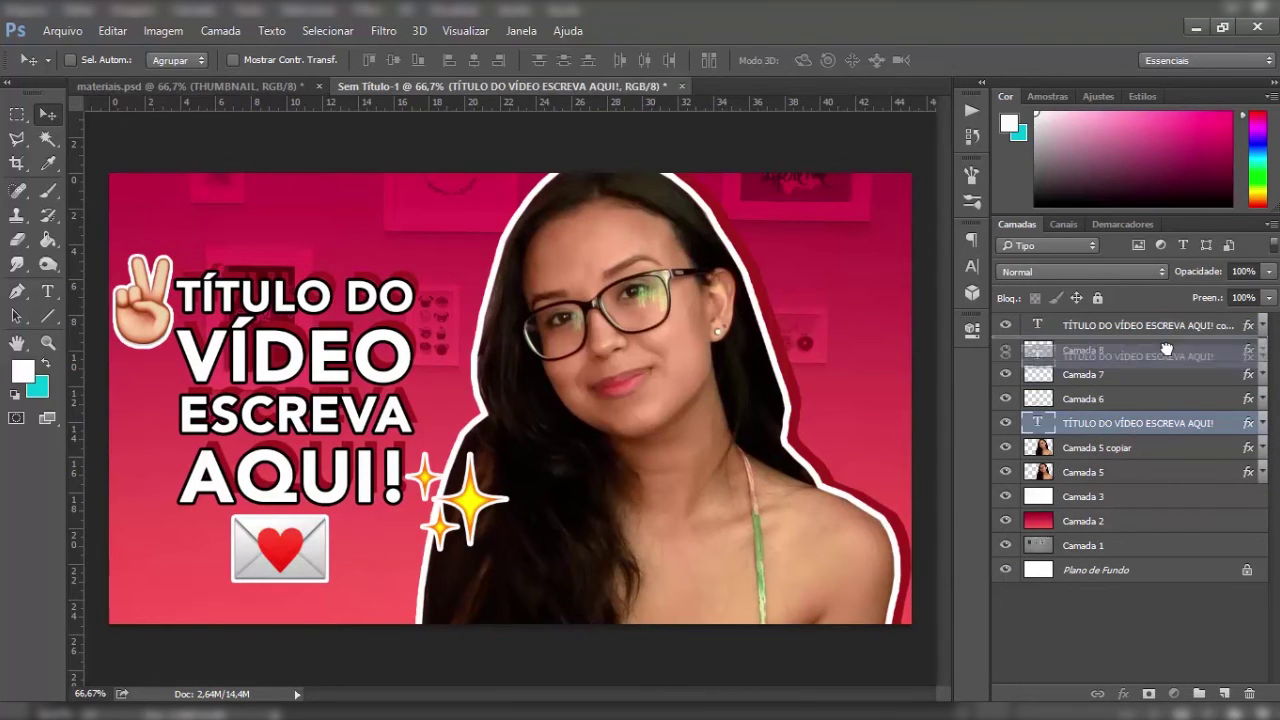
pyautogui.click(1100, 447)
pyautogui.keyDown('shift'); pyautogui.click(1100, 374); pyautogui.keyUp('shift')
pyautogui.moveTo(1100, 416); pyautogui.dragTo(1100, 330)
pyautogui.click(1200, 325)
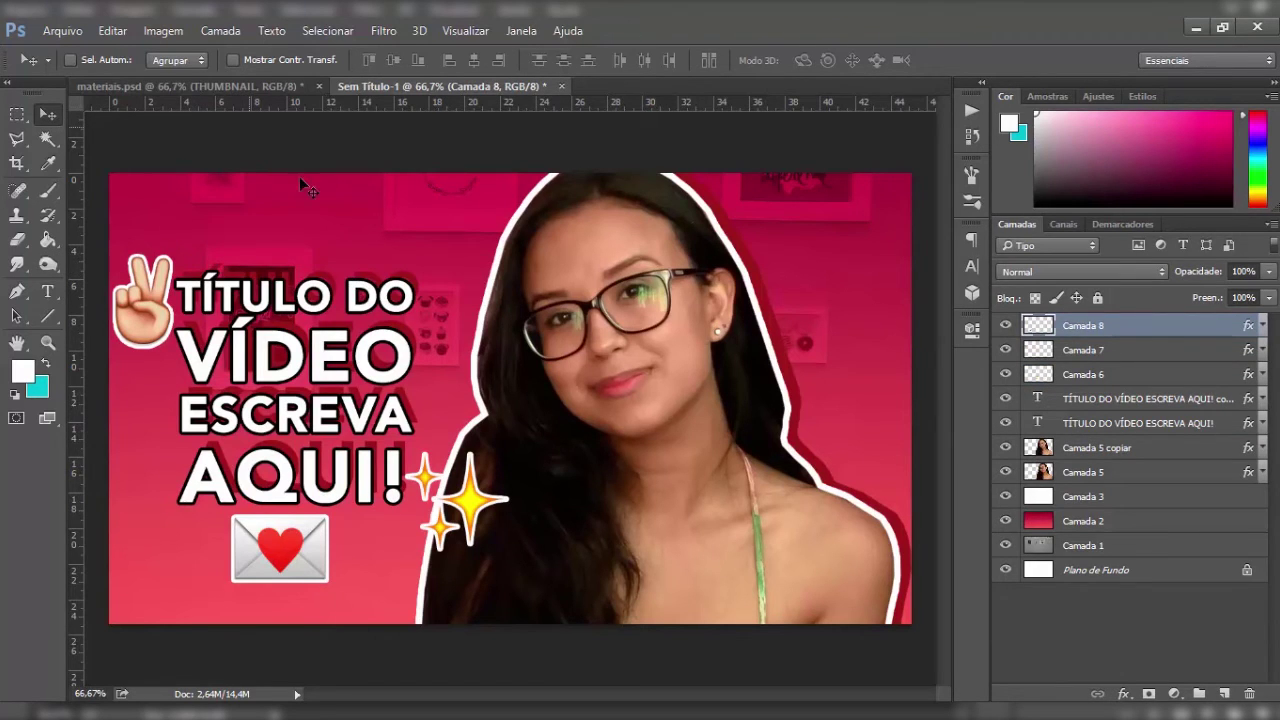
# - Show the four decoration groups in materiais.psd and drag them into the thumbnail
pyautogui.click(240, 91)
pyautogui.moveTo(1007, 432); pyautogui.dragTo(1006, 367)
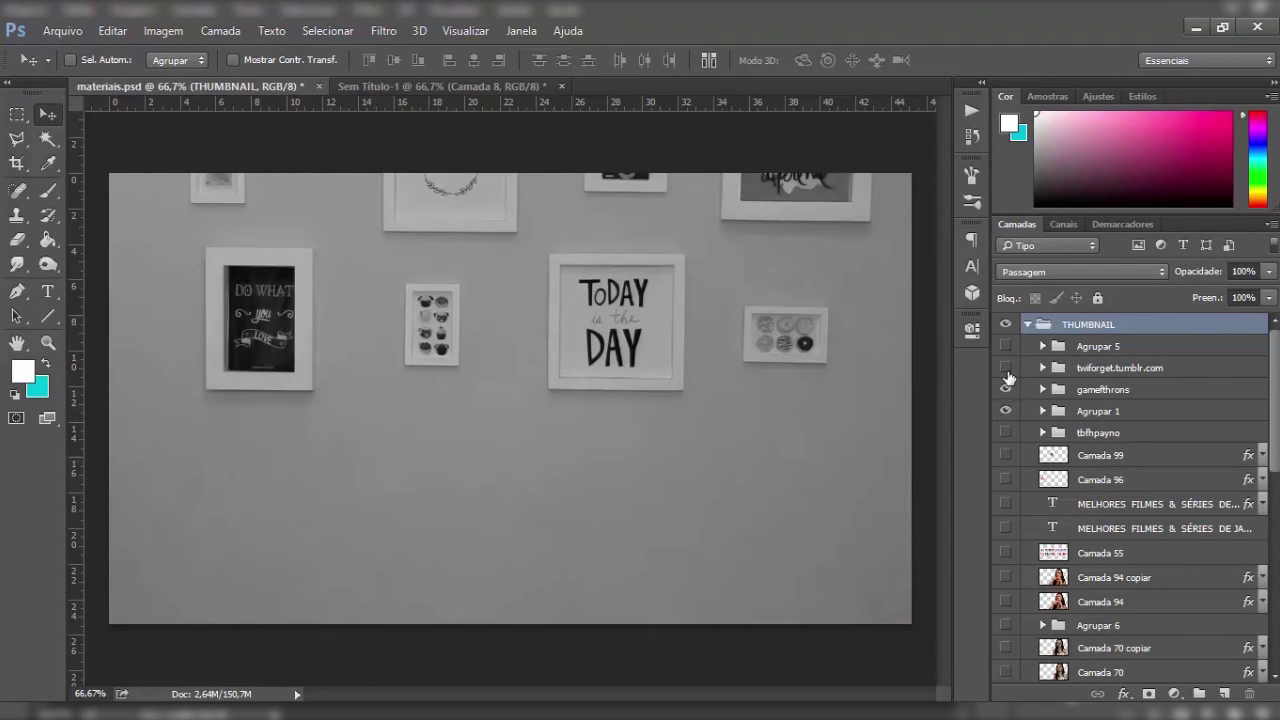
pyautogui.click(1007, 432)
pyautogui.click(1007, 433)
pyautogui.click(1100, 368)
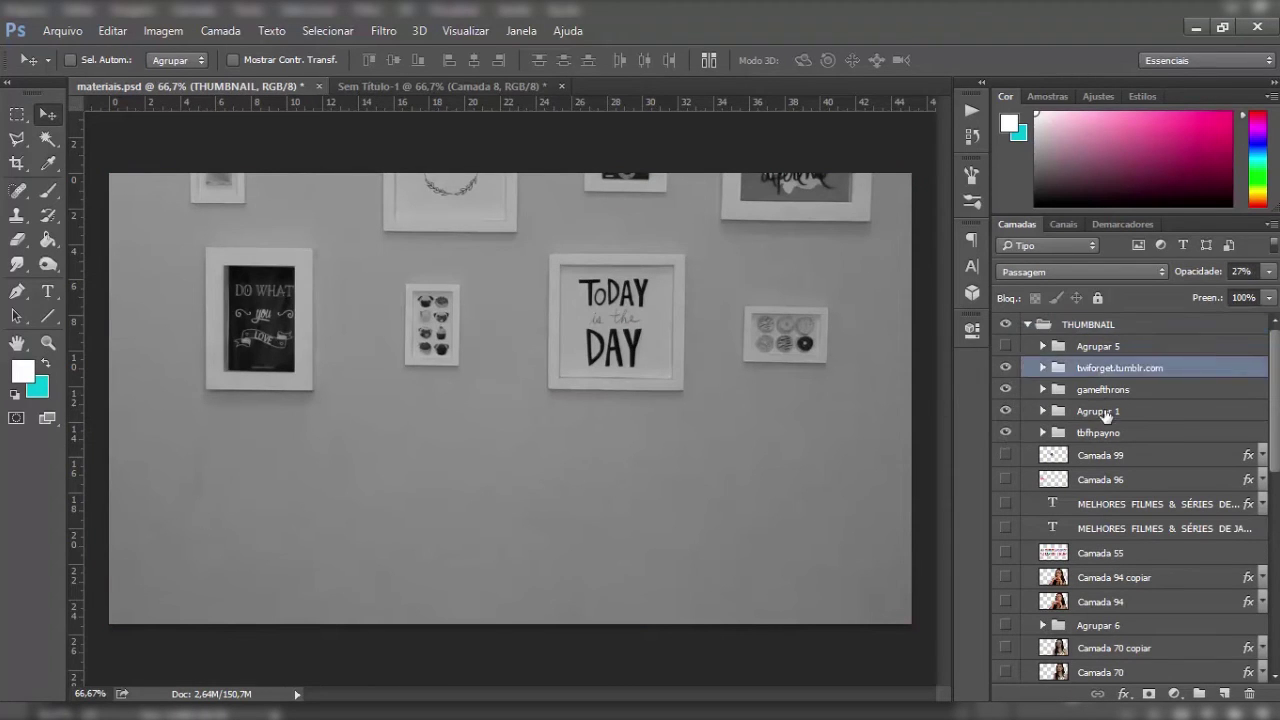
pyautogui.keyDown('shift'); pyautogui.click(1105, 438); pyautogui.keyUp('shift')
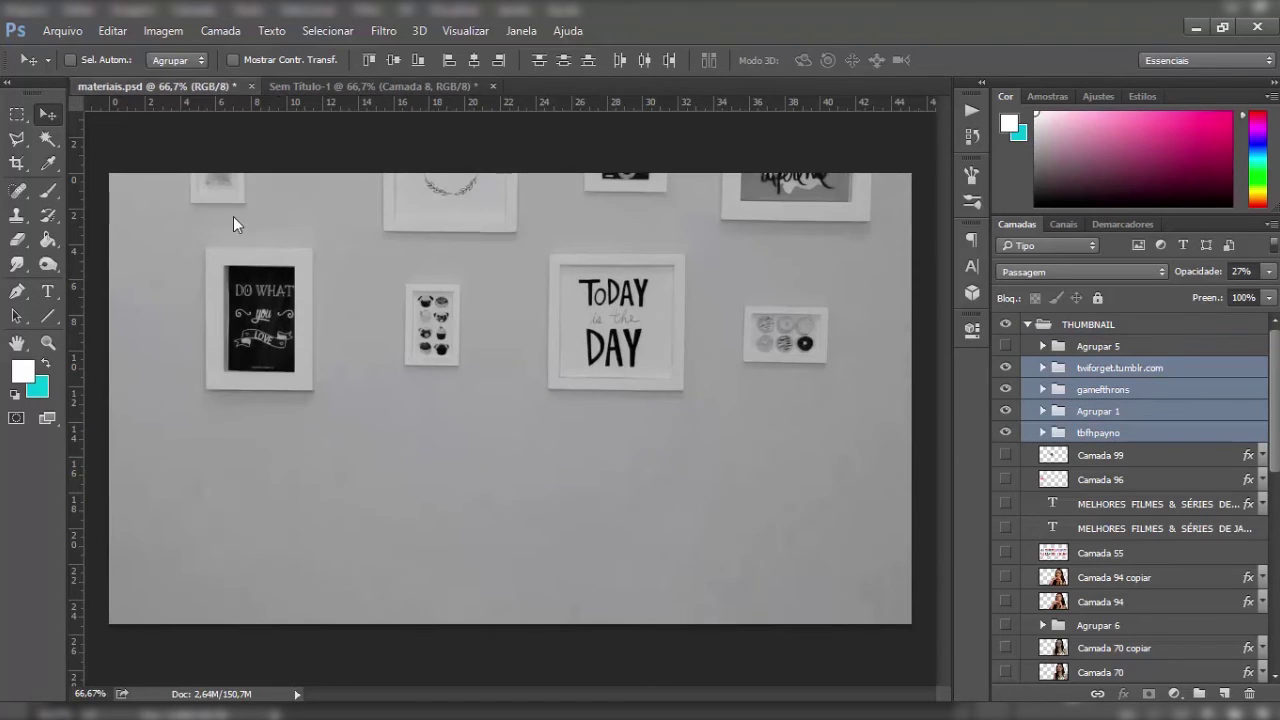
pyautogui.moveTo(155, 86); pyautogui.dragTo(160, 105)
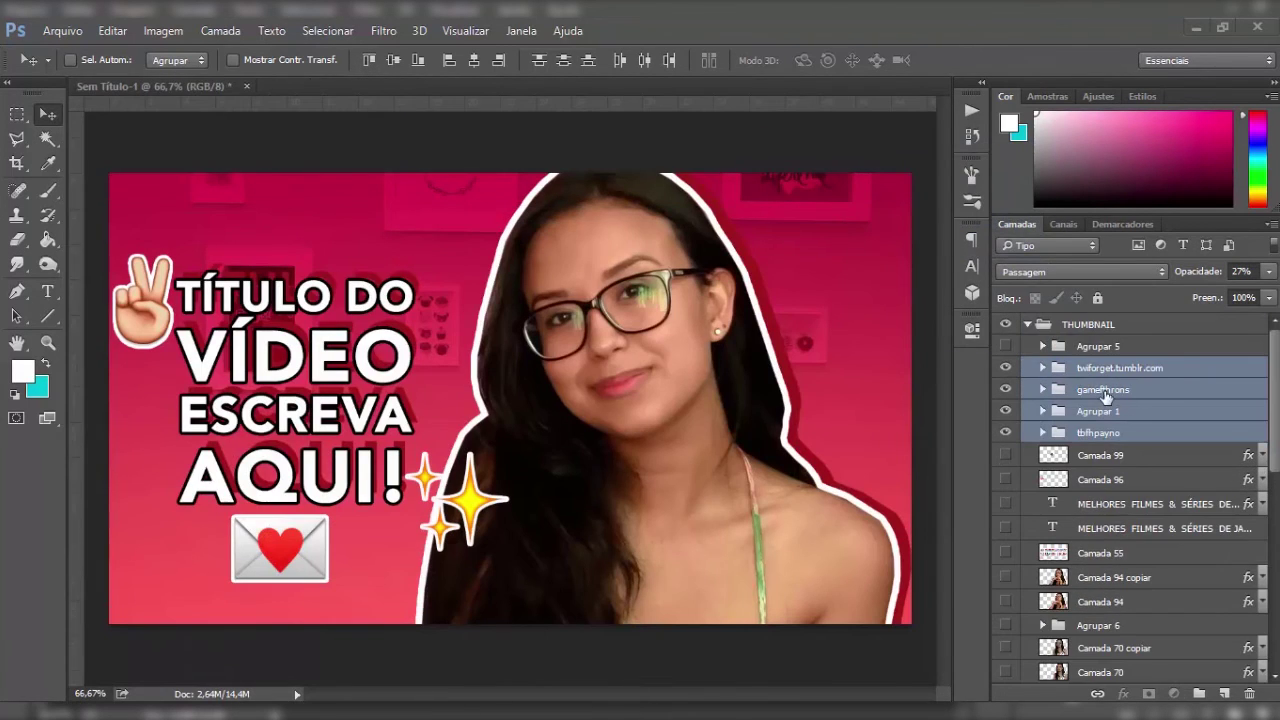
pyautogui.moveTo(1105, 397); pyautogui.dragTo(600, 400)
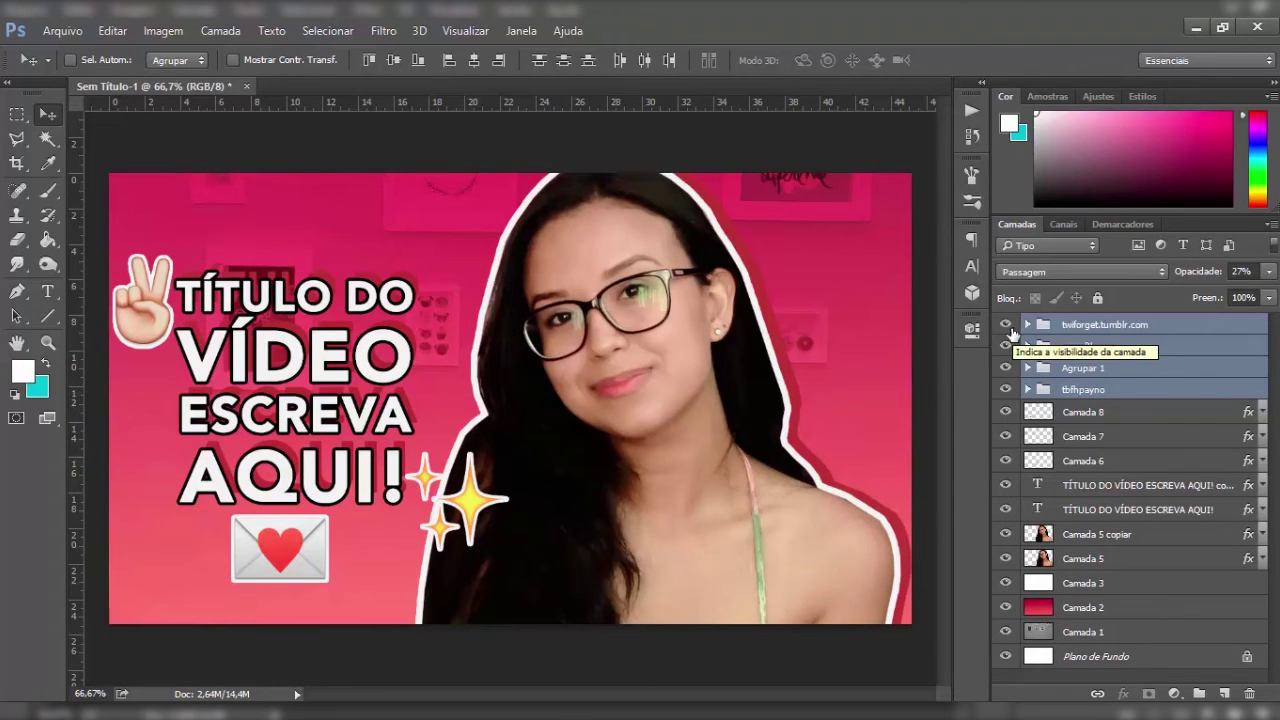
pyautogui.moveTo(1005, 325); pyautogui.dragTo(1002, 394)
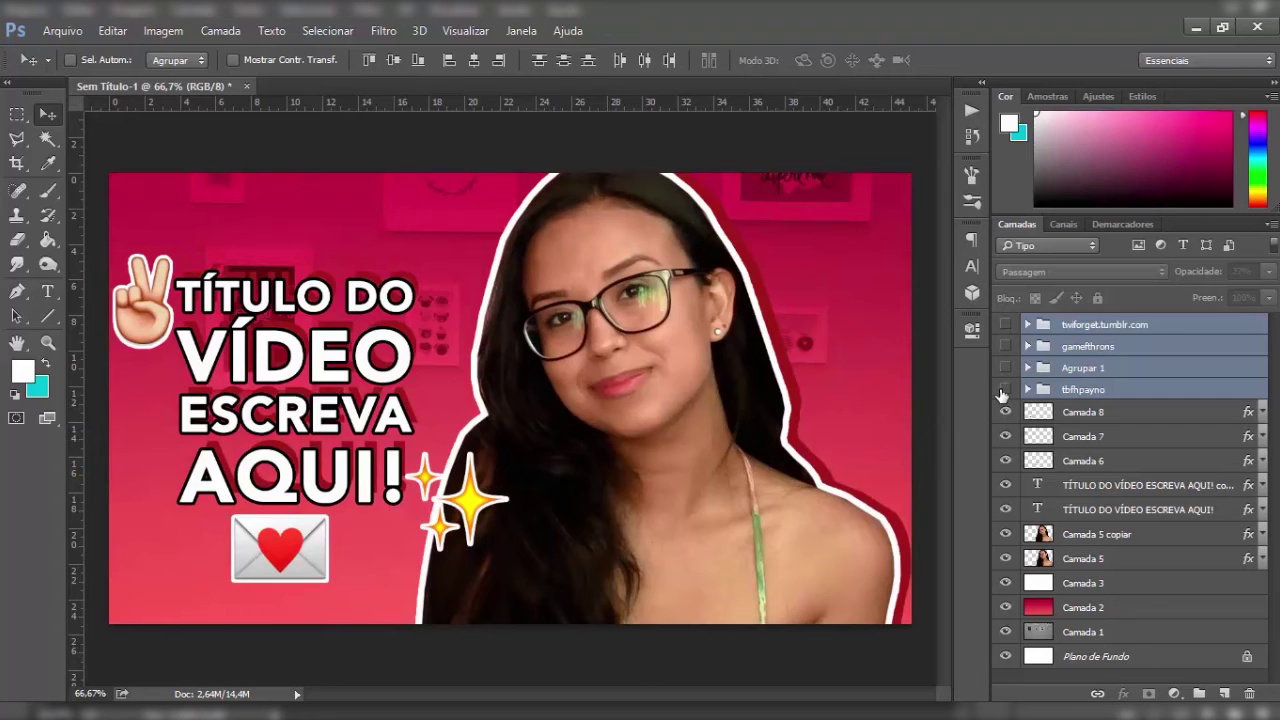
# - Show the copied groups and lower their opacities, the top one to 27%
pyautogui.click(1115, 406)
pyautogui.click(1110, 390)
pyautogui.click(1269, 271)
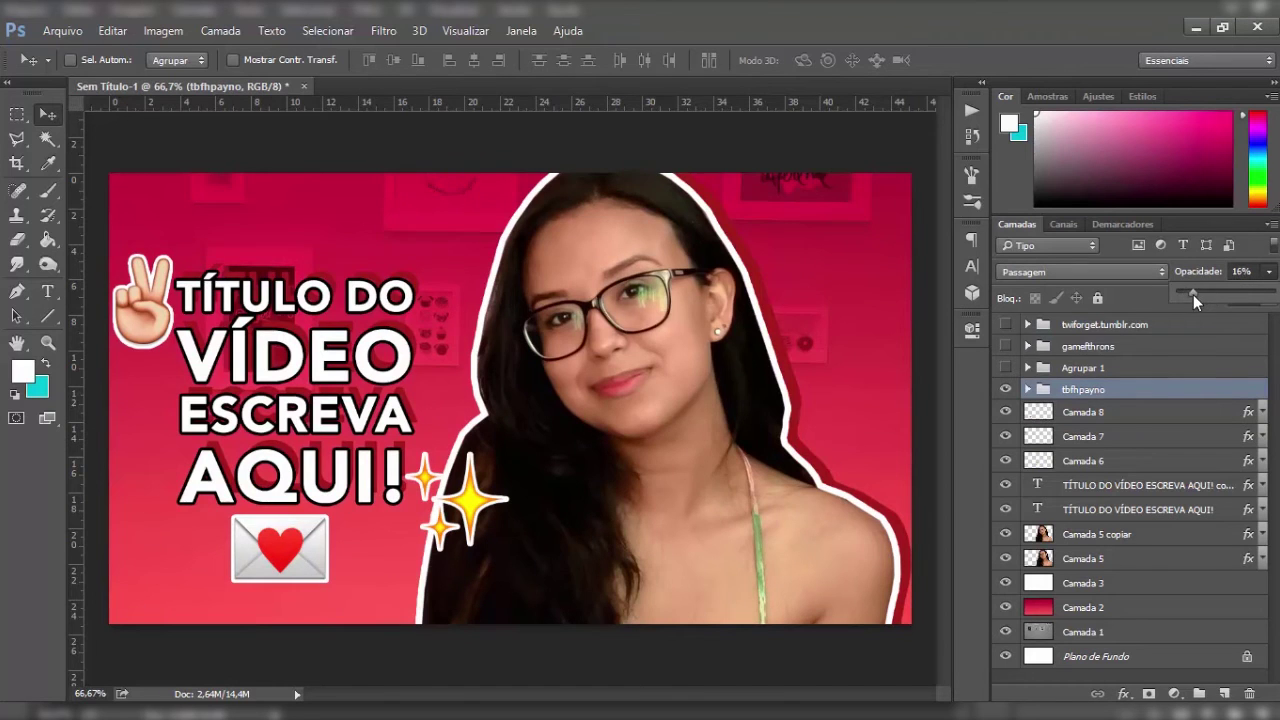
pyautogui.click(1005, 367)
pyautogui.click(1087, 346)
pyautogui.click(1269, 271)
pyautogui.click(1083, 389)
pyautogui.click(1269, 271)
pyautogui.click(1005, 324)
pyautogui.click(1100, 324)
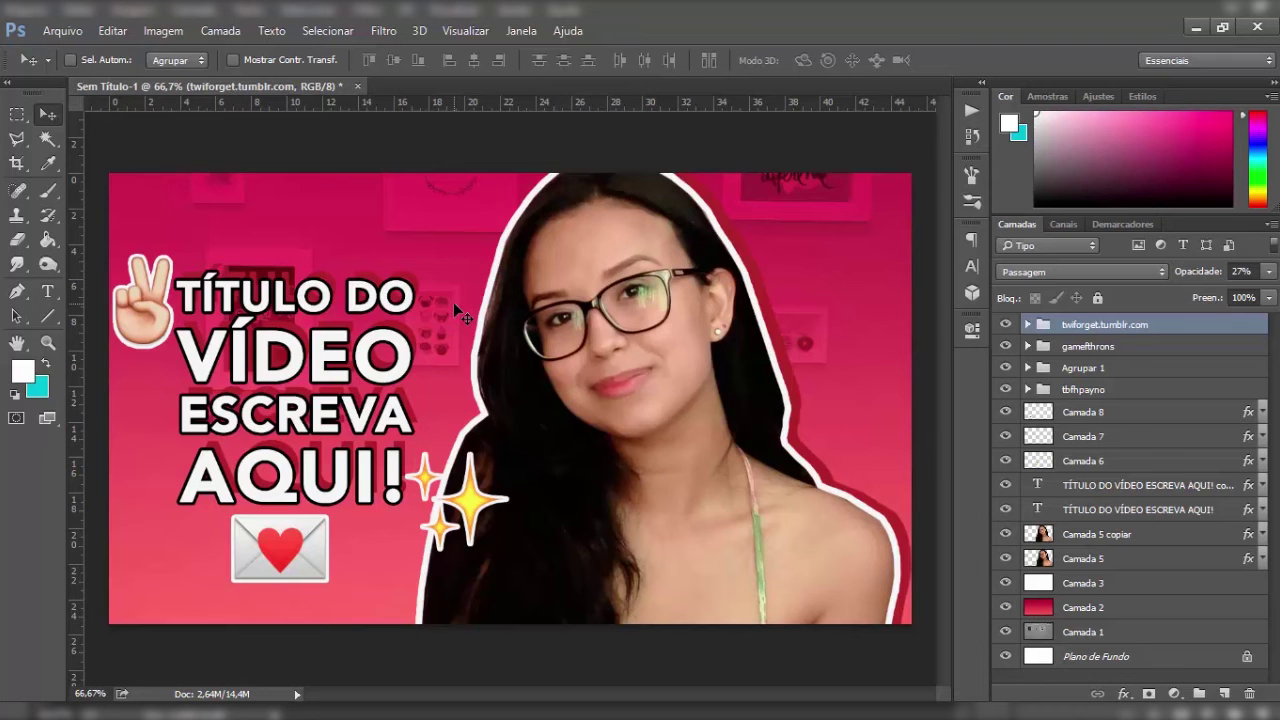
# - Save the thumbnail as THUMBNAIL.psd using Salvar como
pyautogui.click(62, 30)
pyautogui.click(107, 238)
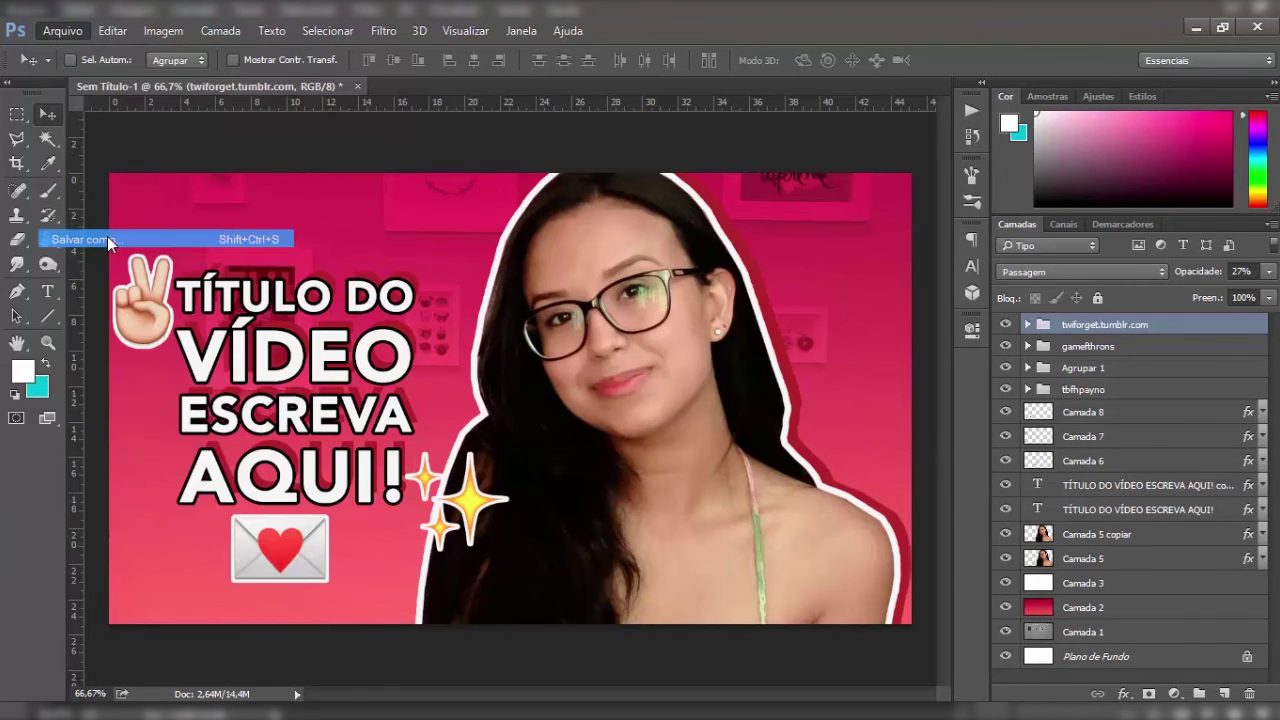
pyautogui.write('AIL')
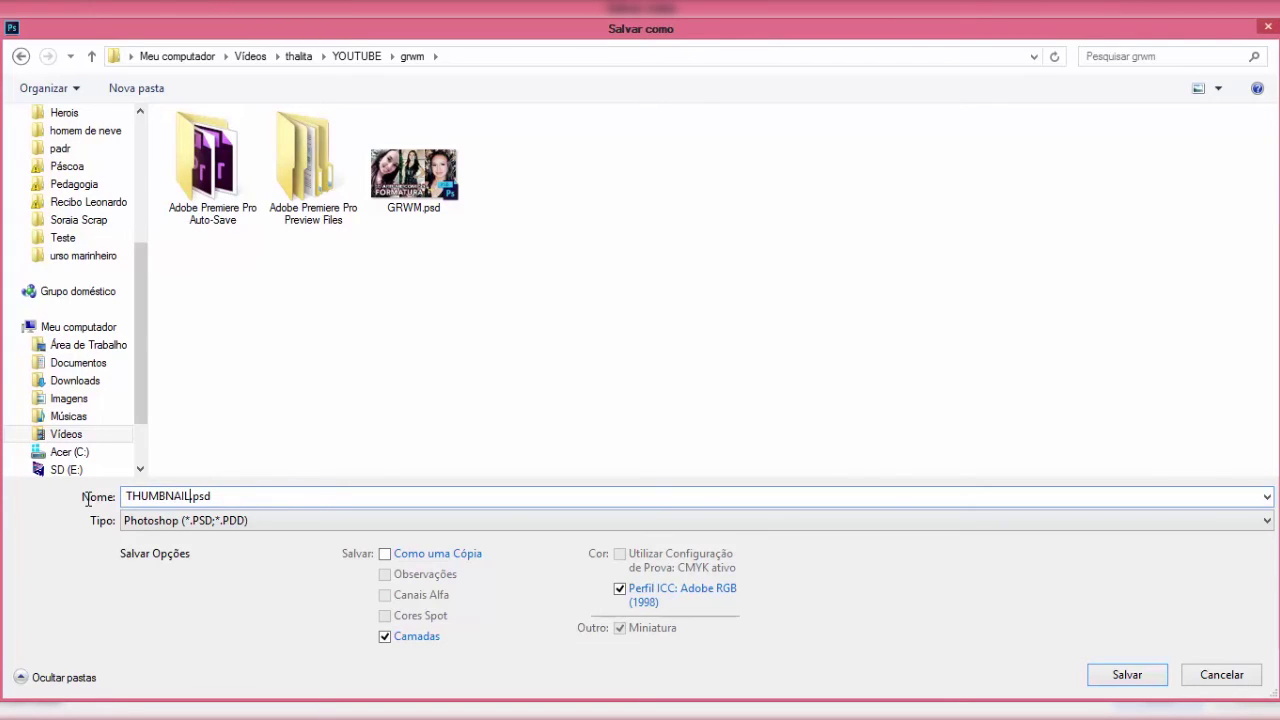
pyautogui.press('Return')
pyautogui.press('Return')
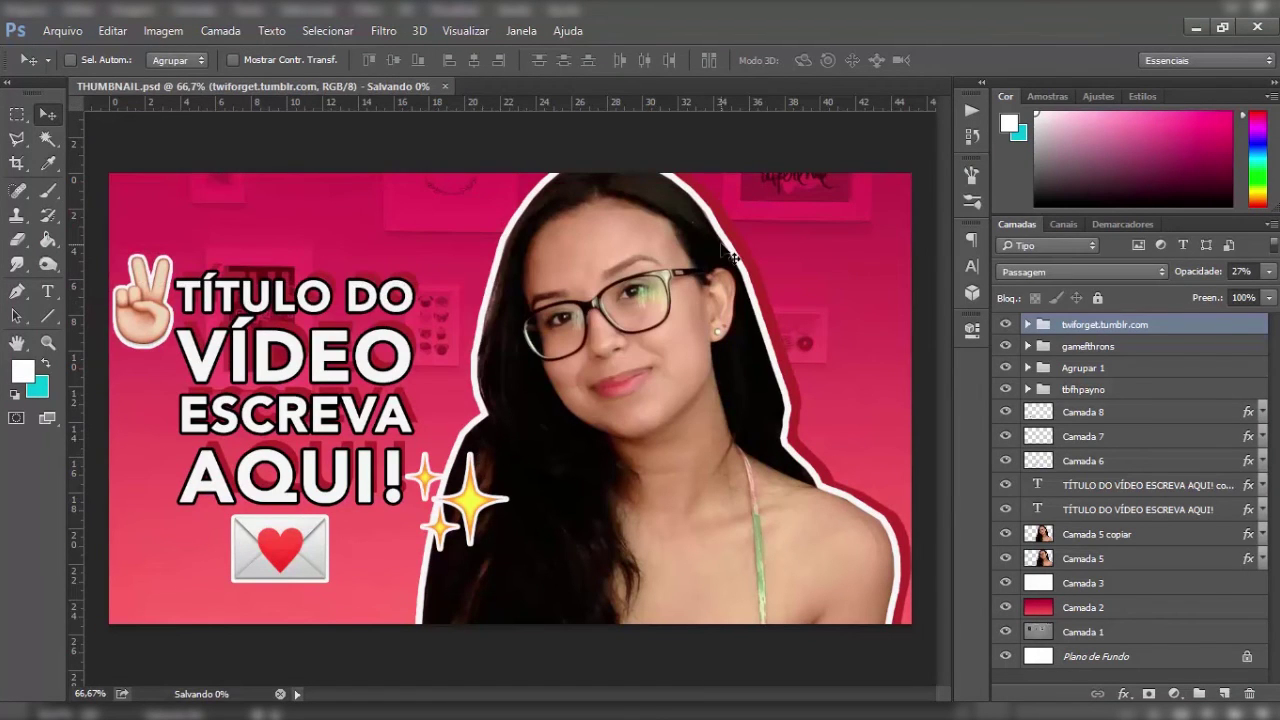